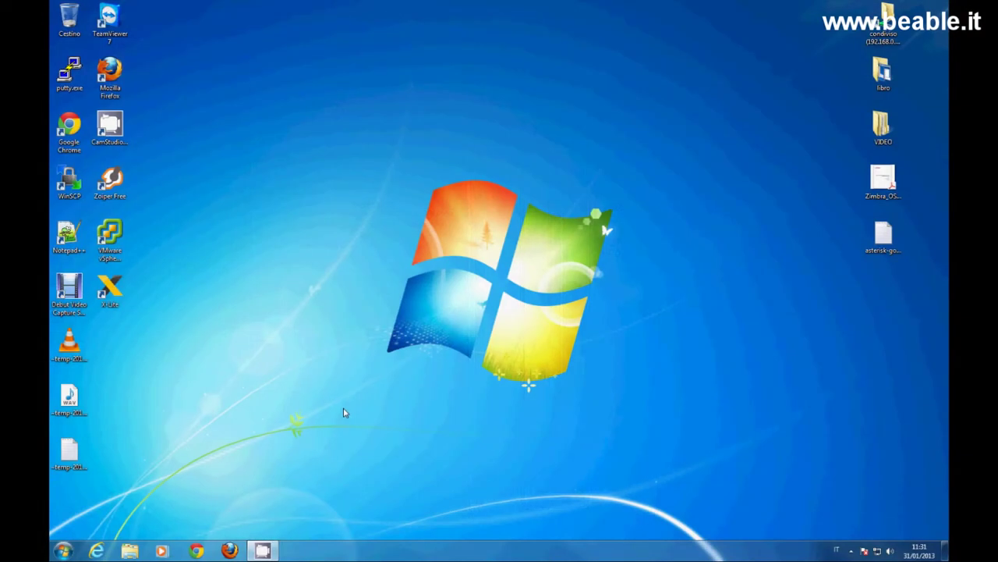
Open Computer, select the TSCD_V3.4.4 DVD drive and choose TS-112 in the QNAP CD menu.
click(63, 550)
click(231, 421)
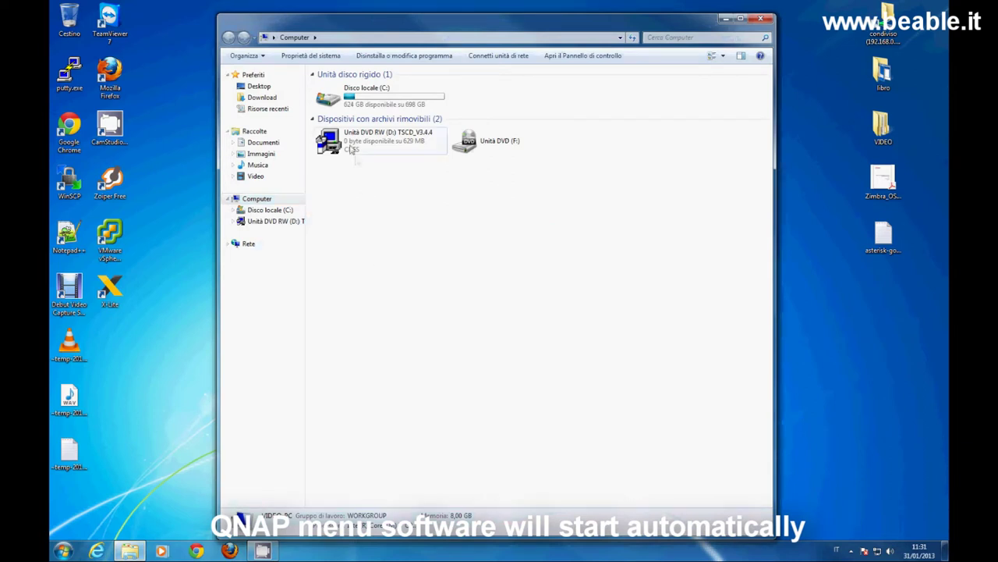
click(351, 146)
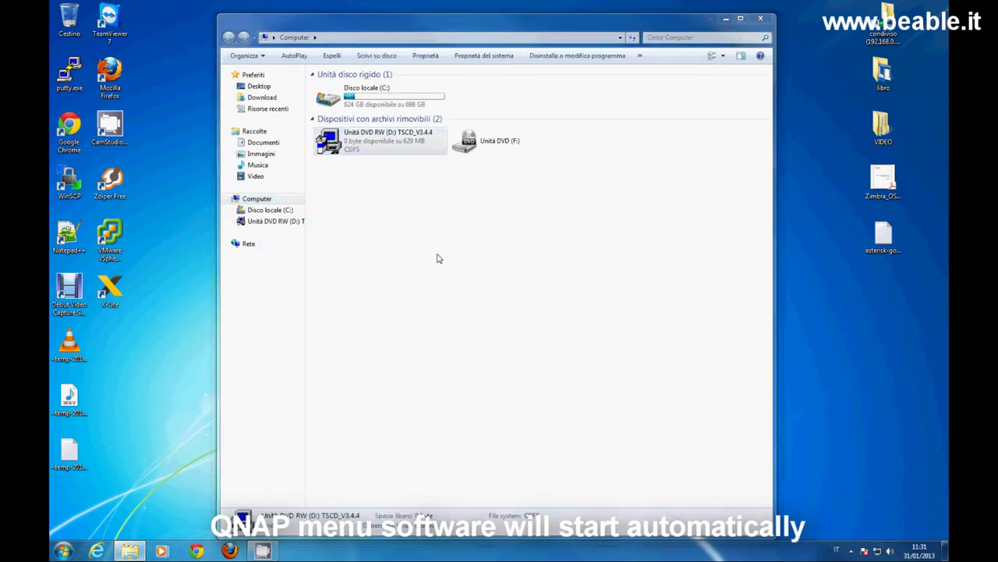
click(500, 365)
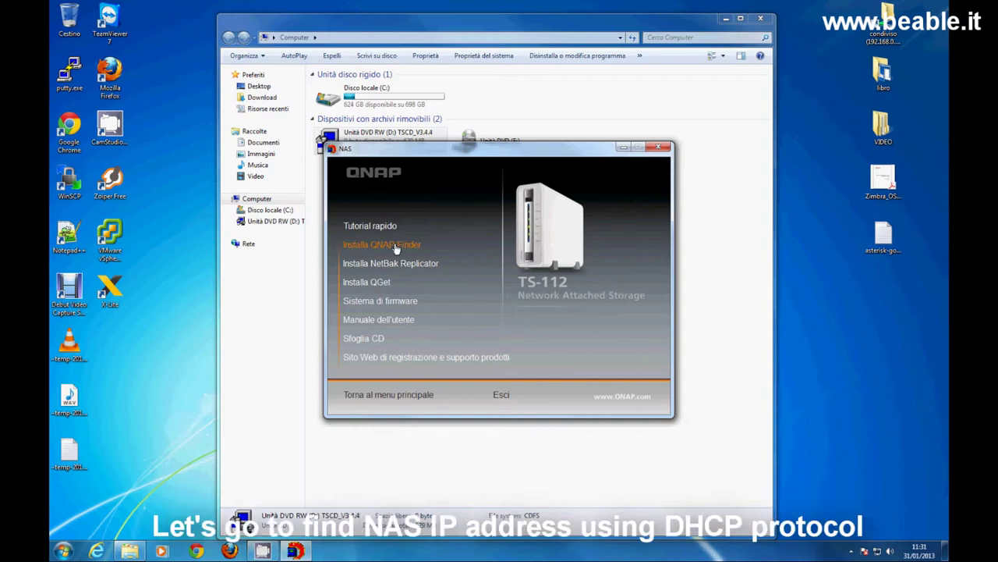
Install QNAP Finder in Italiano, accepting the licence and keeping default components and install folder.
click(396, 246)
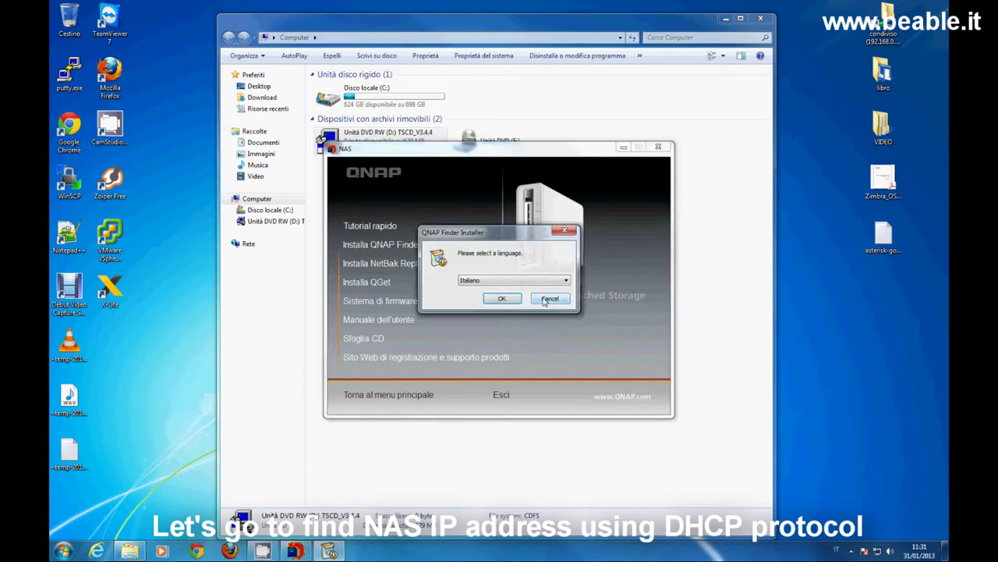
click(509, 297)
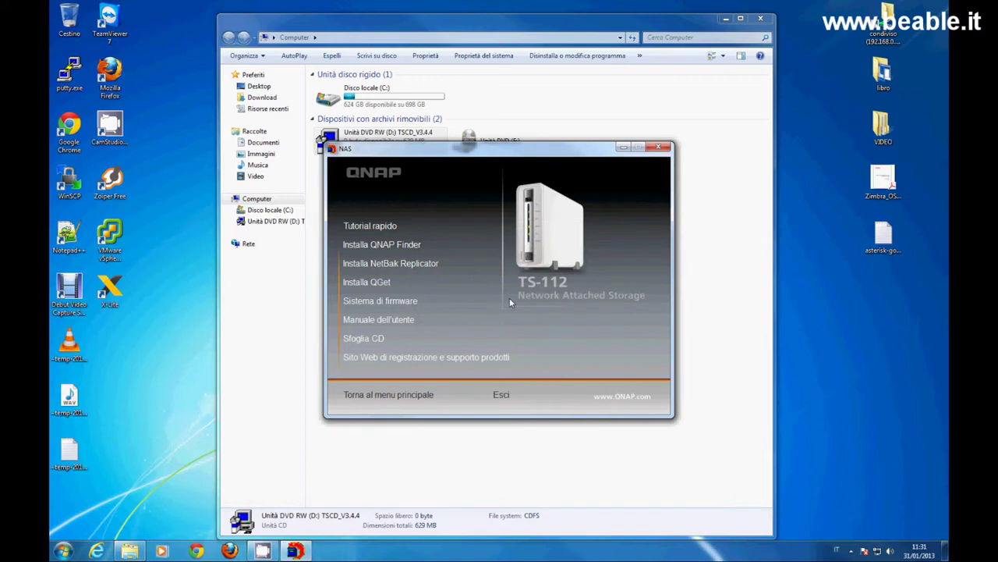
click(553, 360)
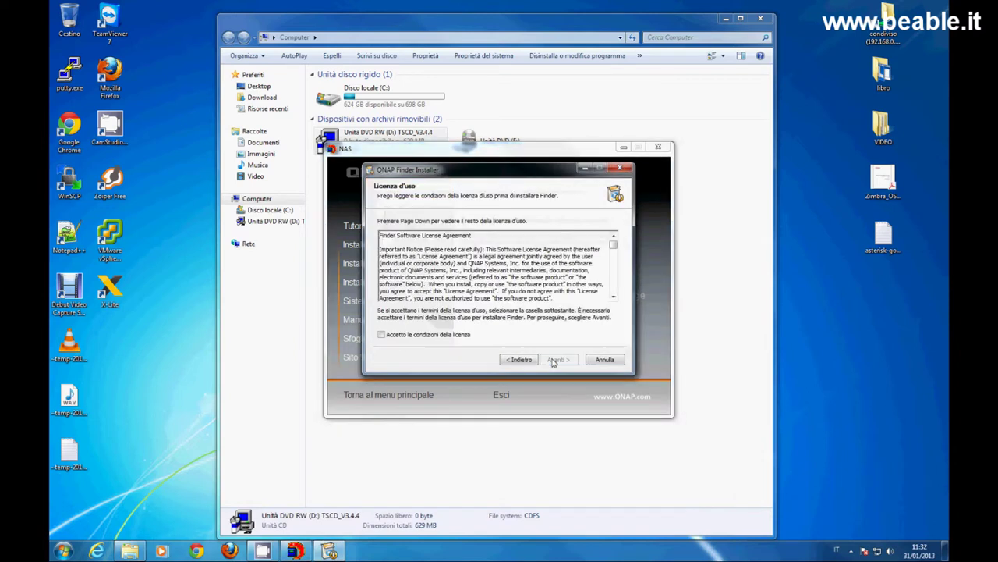
click(382, 335)
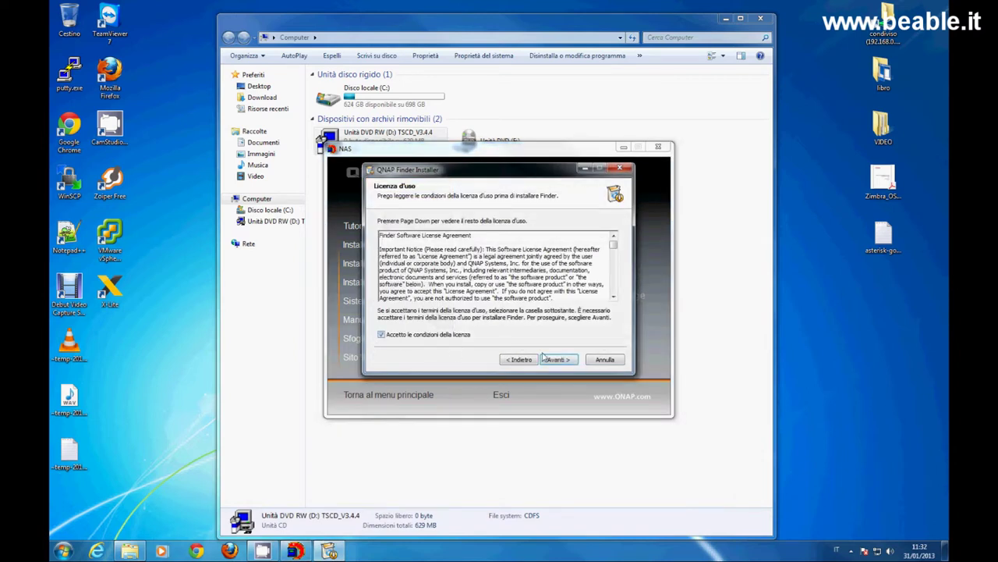
click(546, 359)
click(555, 360)
click(560, 362)
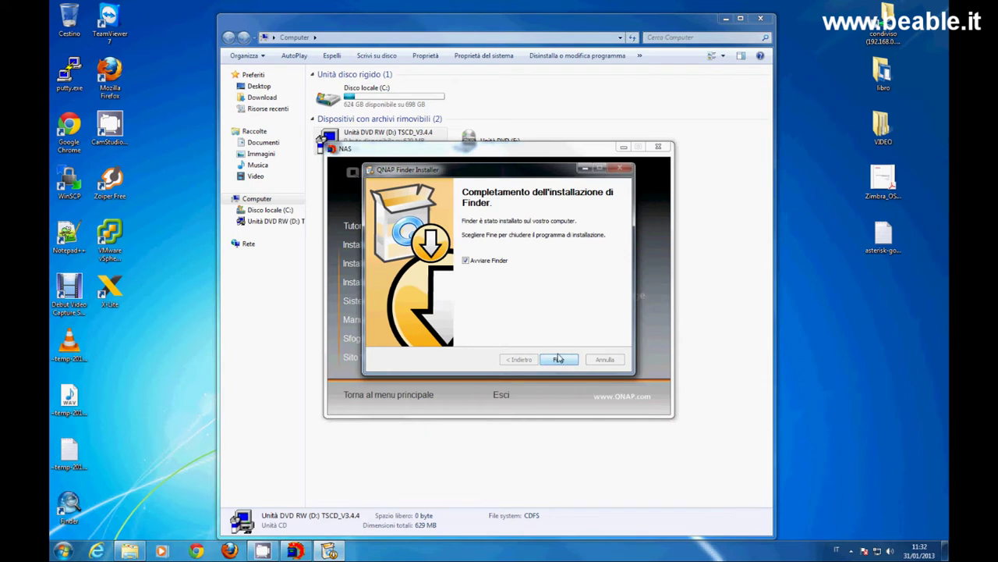
Finish the Finder installation and connect to NASCCF06A's web interface at 192.168.0.172.
click(560, 360)
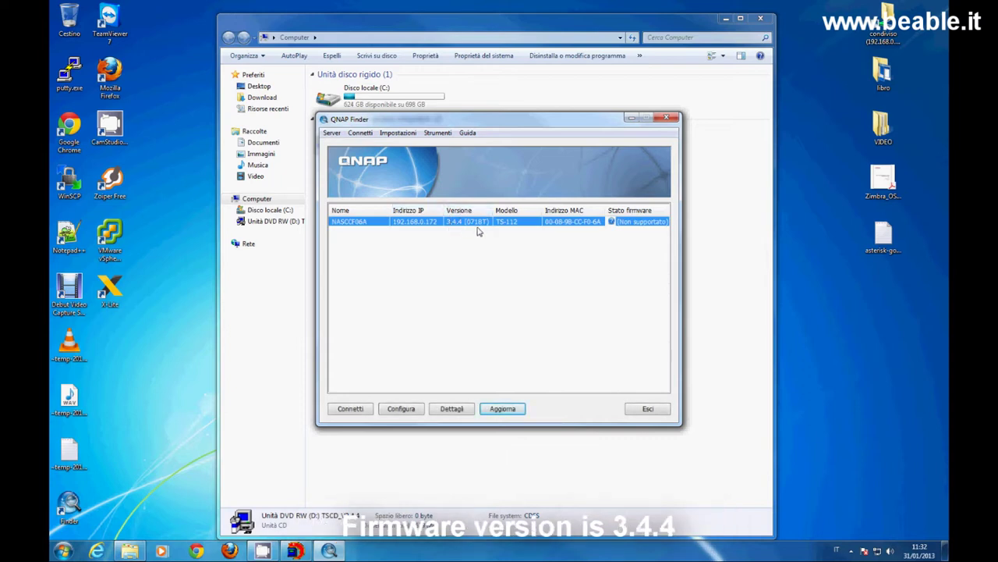
click(350, 408)
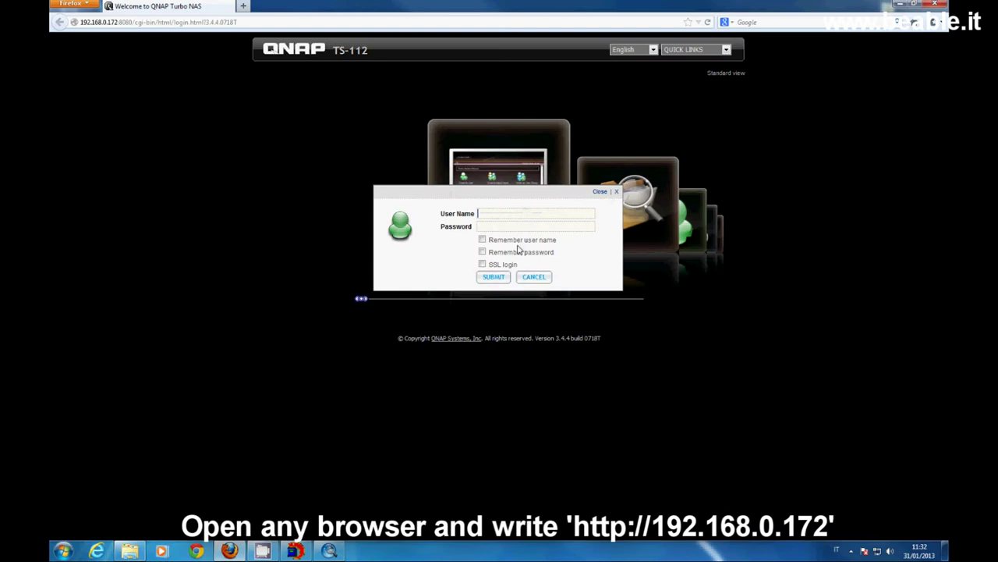
Sign in with the admin credentials, accept the 3.8.1 firmware update and restart the NAS.
key(Return)
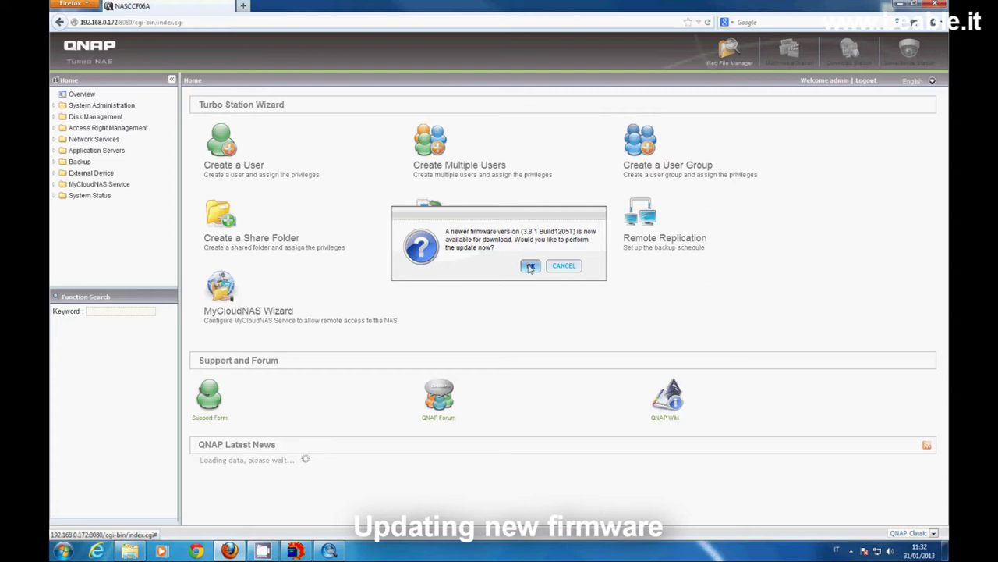
click(531, 265)
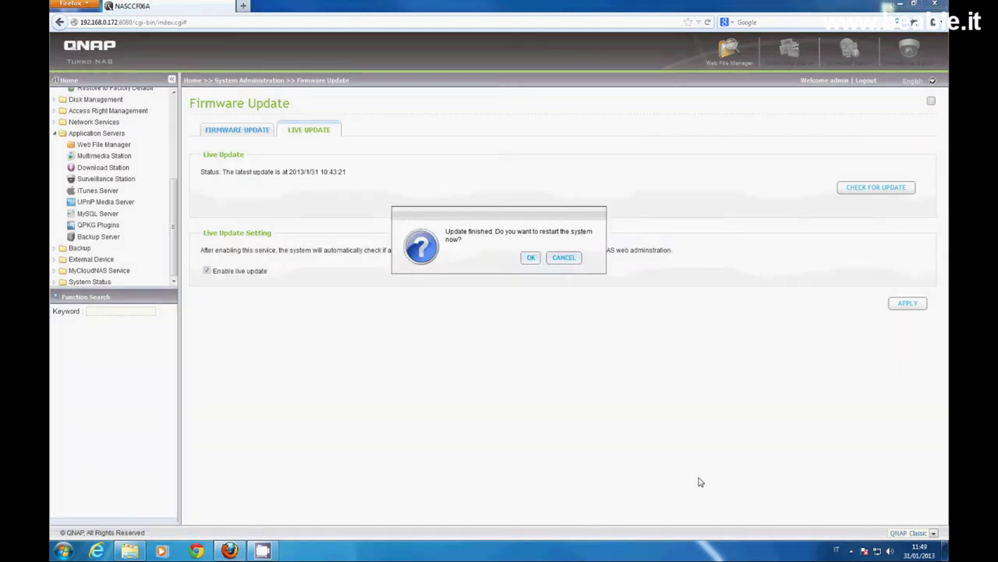
click(531, 258)
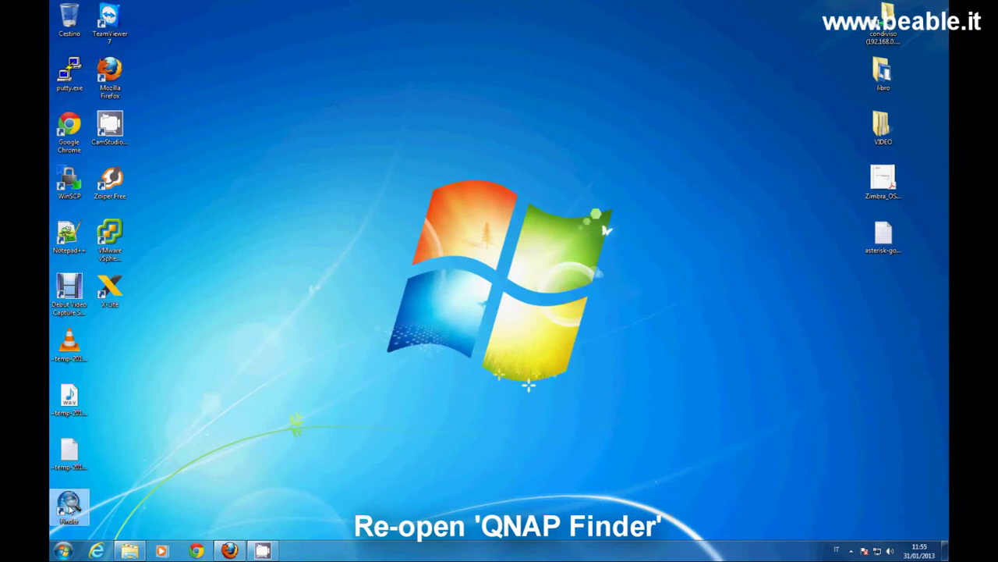
Relaunch QNAP Finder, widen Versione to confirm firmware 3.8.1, and connect to NASCCF06A in Firefox.
double_click(71, 507)
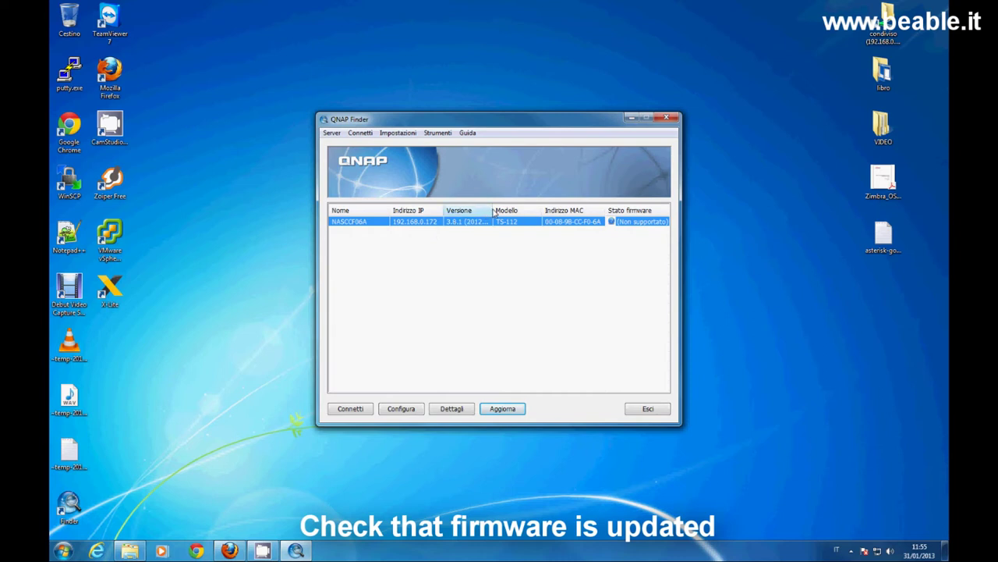
drag(494, 211, 514, 211)
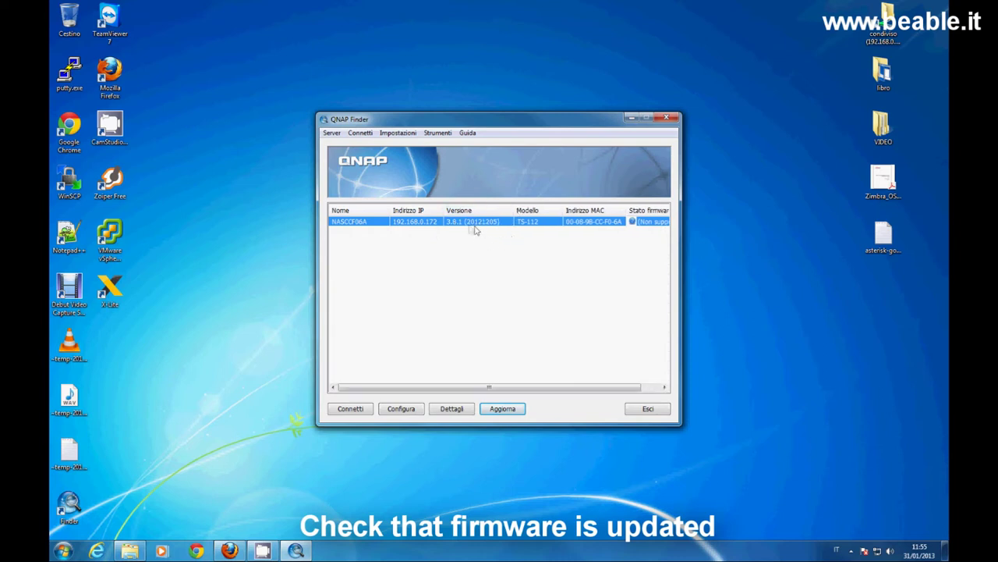
click(363, 410)
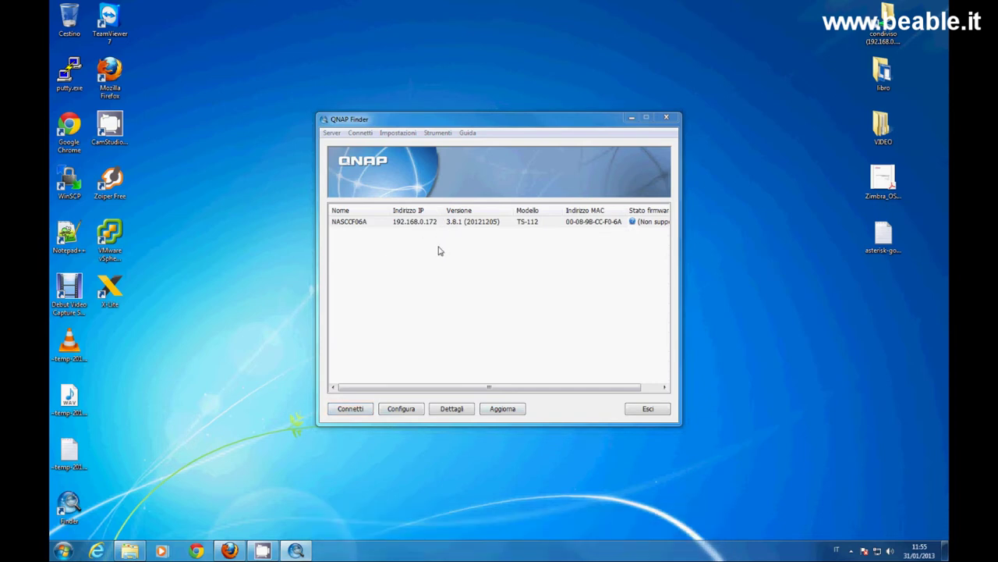
click(434, 221)
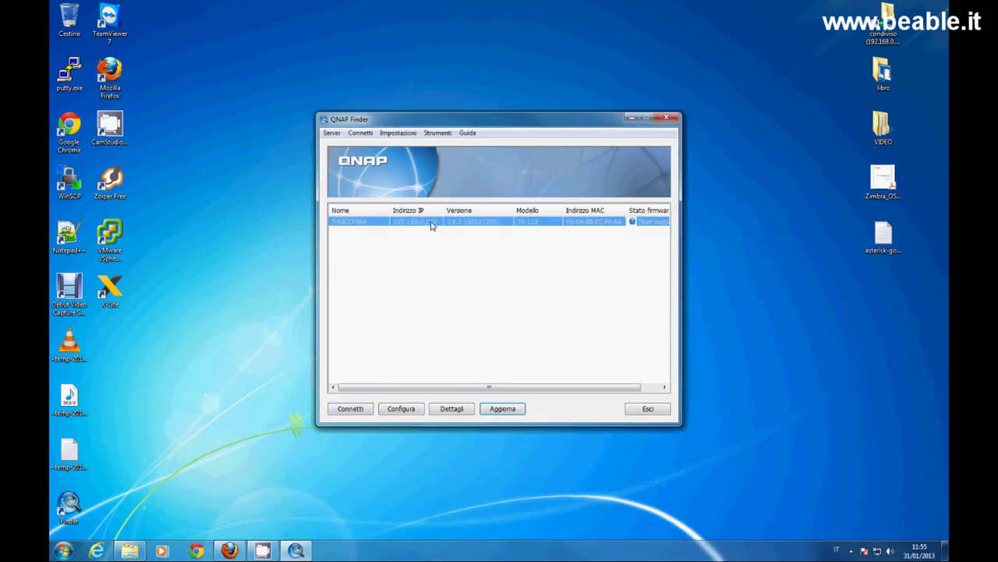
click(349, 413)
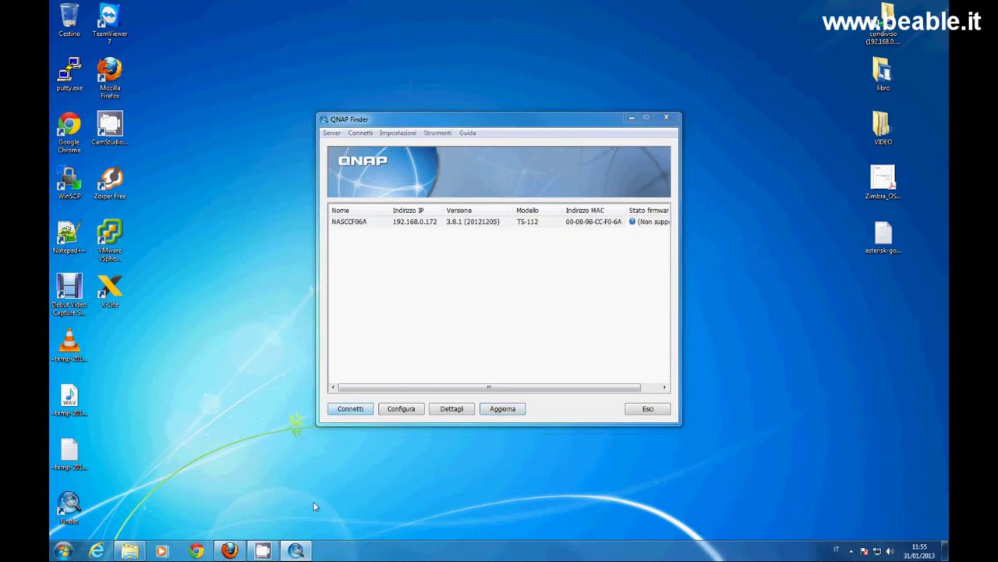
click(230, 552)
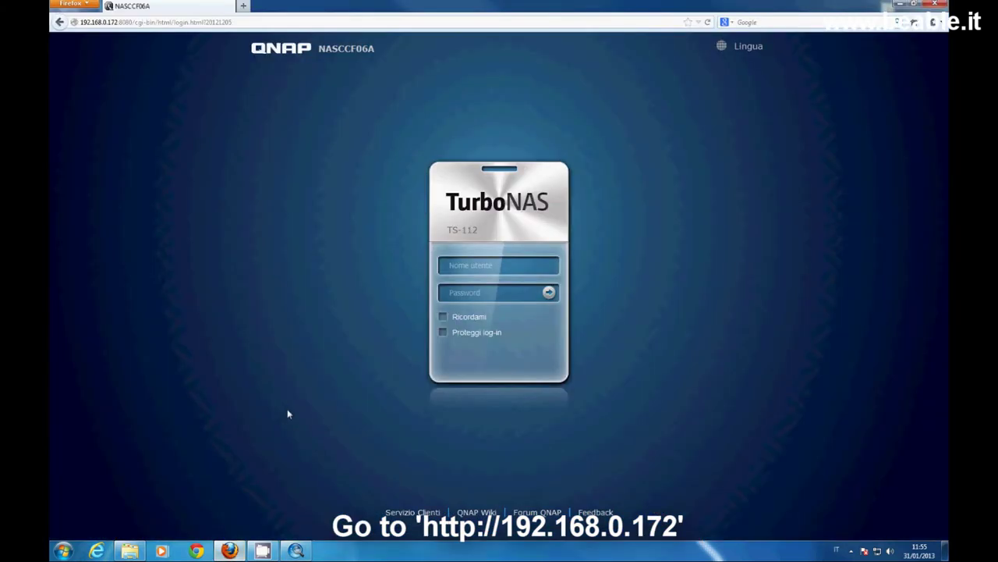
Log in with the administrator user name and password, then open Amministrazione.
click(484, 264)
key(Tab)
key(Return)
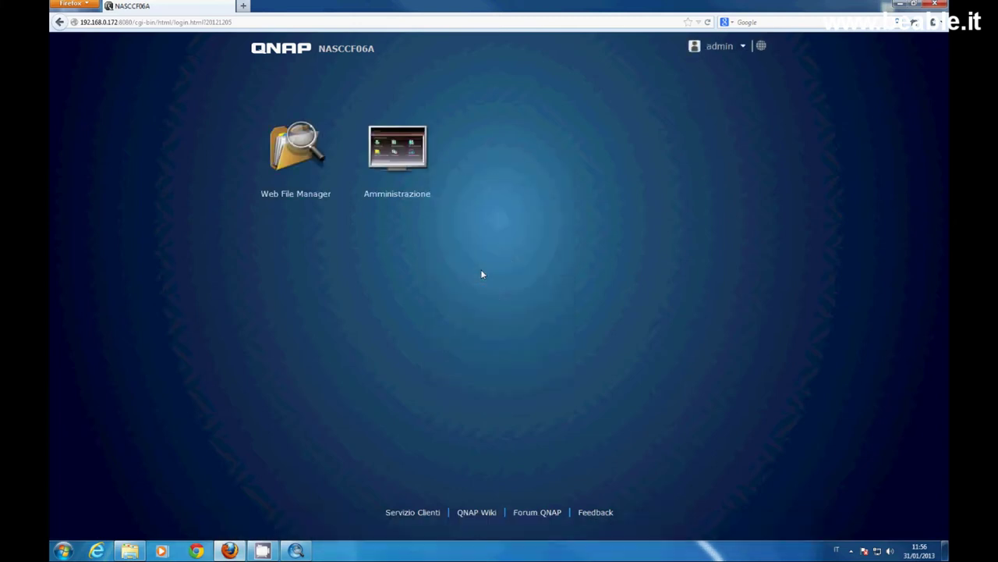
click(427, 119)
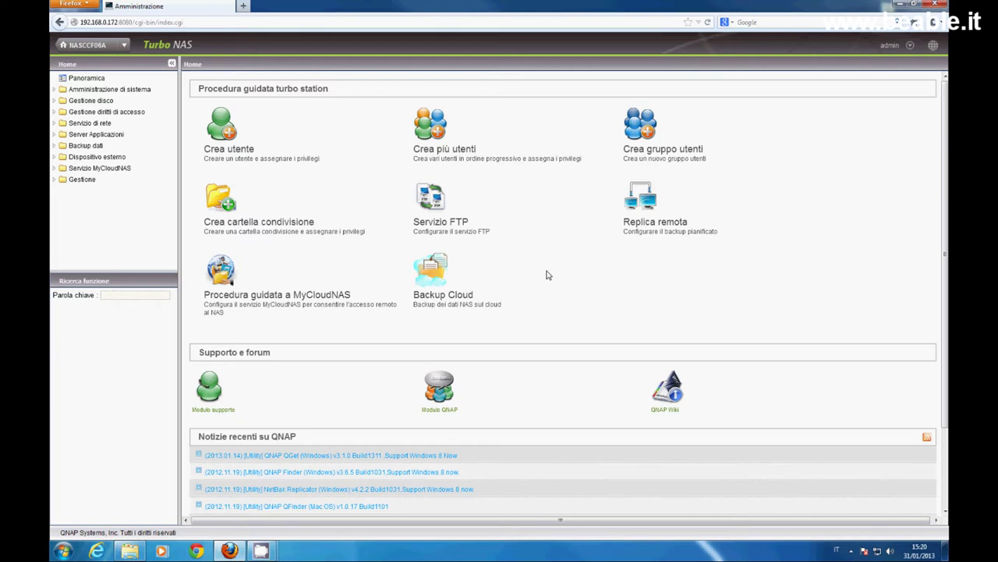
In general settings, set the NAS time zone to GMT+01:00 Amsterdam, Berlin, Rome.
click(54, 91)
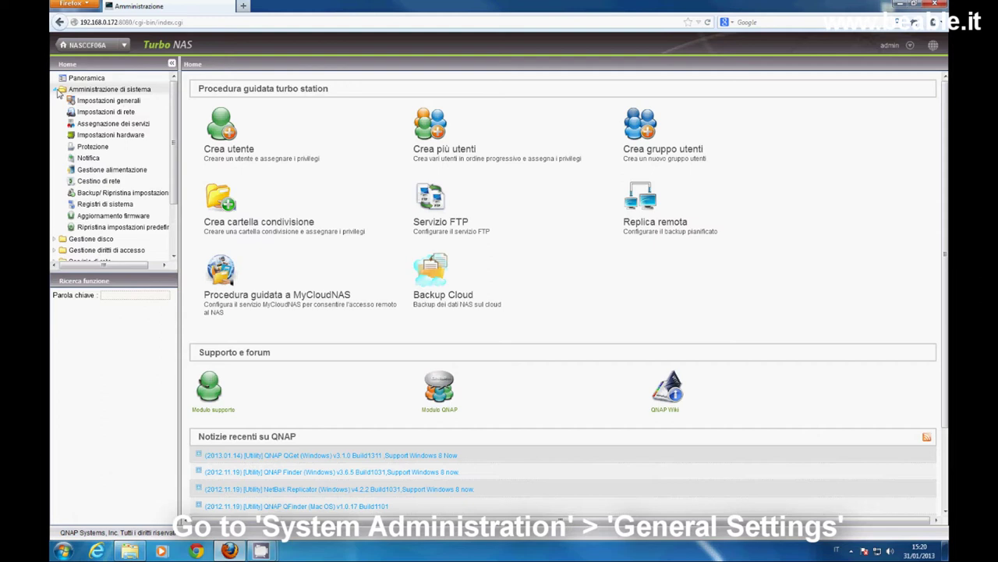
click(94, 101)
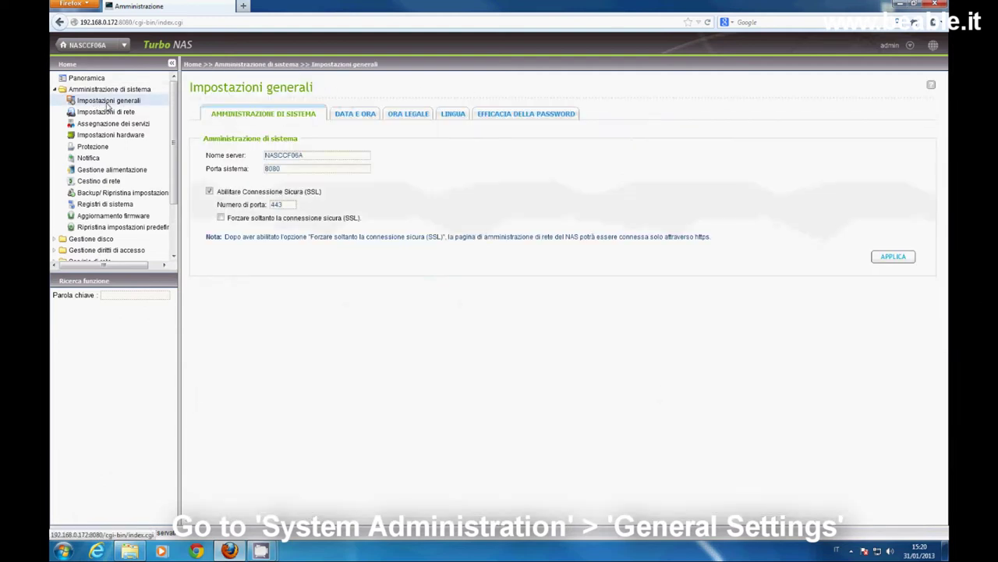
click(358, 114)
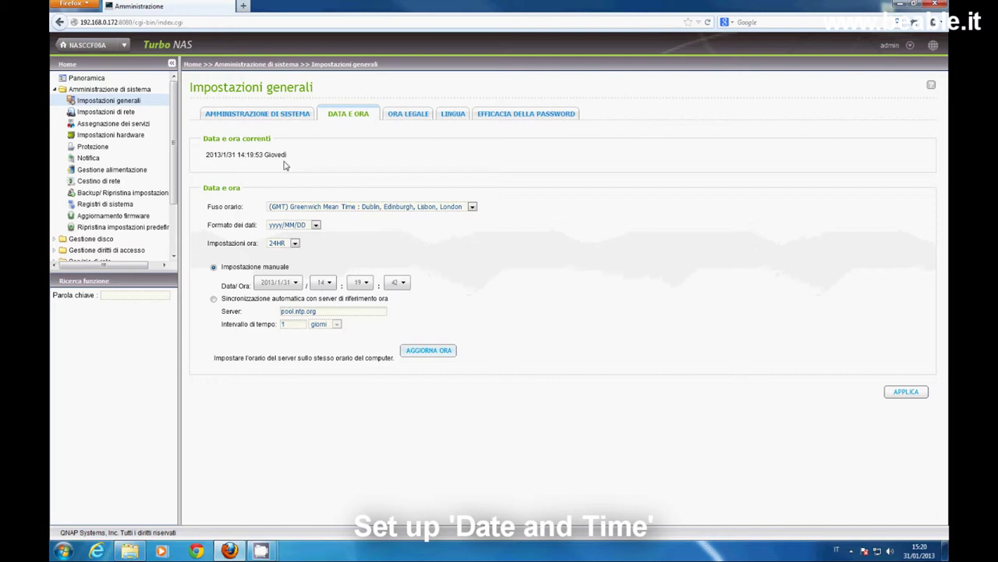
click(471, 207)
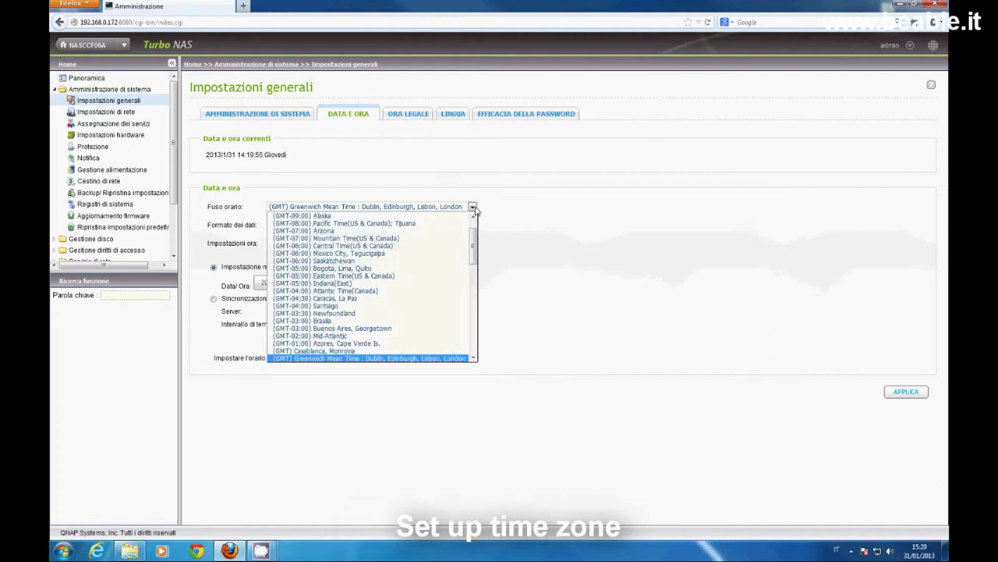
drag(473, 246, 472, 294)
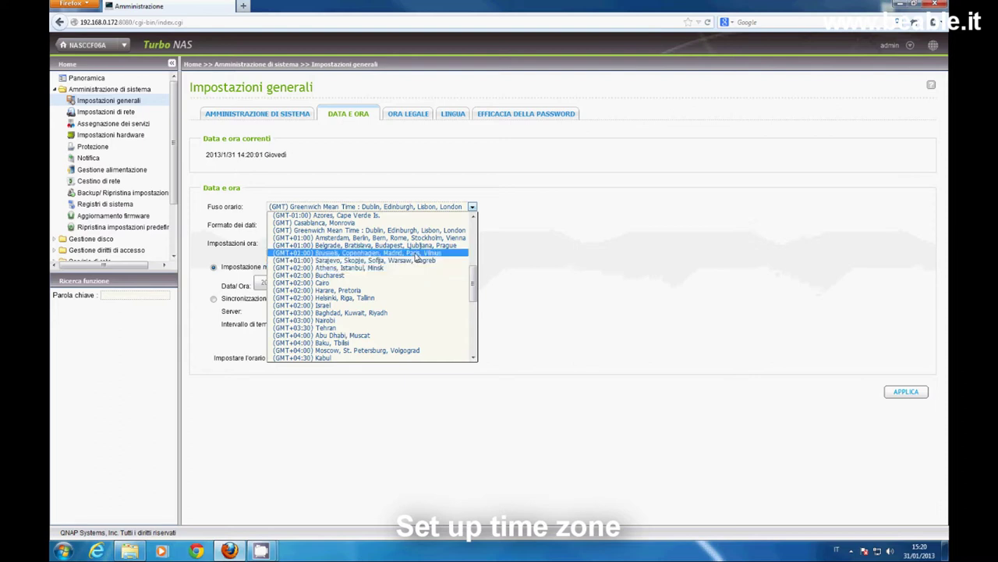
click(412, 238)
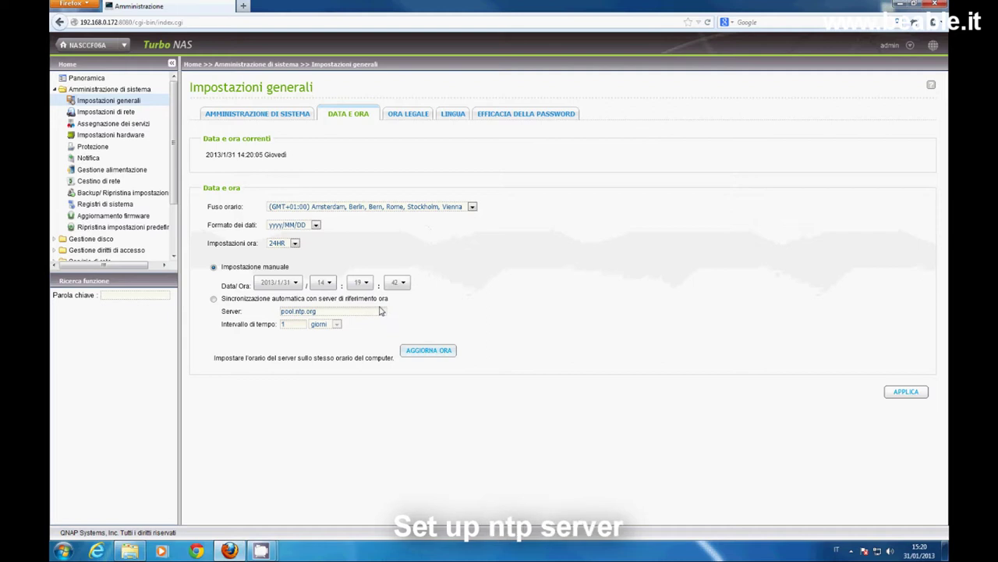
Enable NTP time sync, synchronise the clock now, then go to network settings.
click(213, 299)
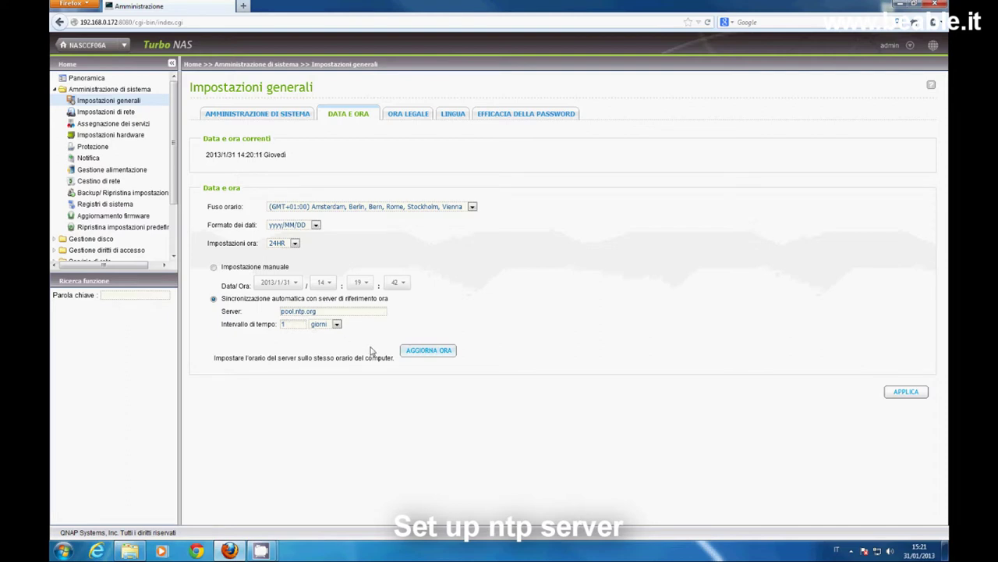
click(426, 353)
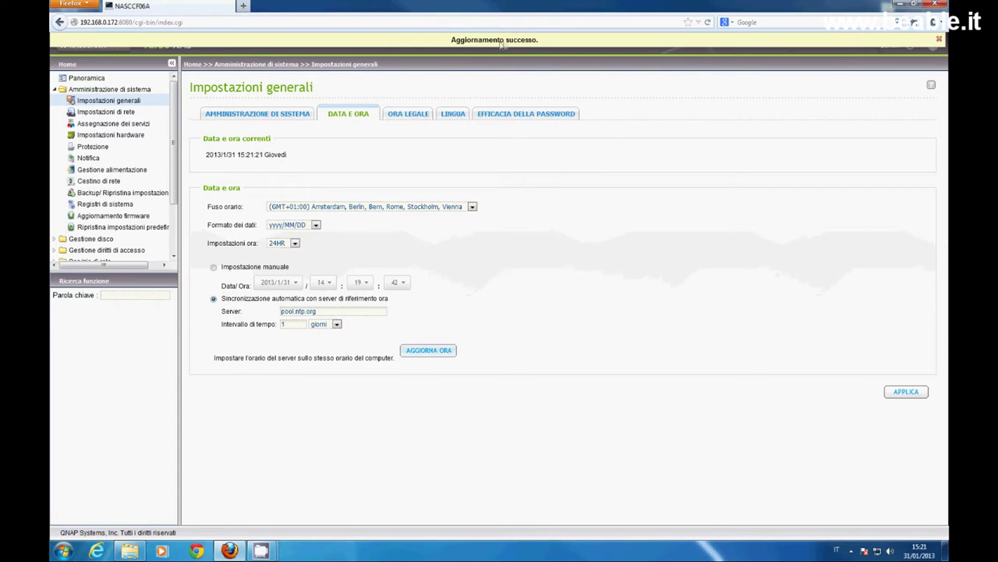
drag(204, 156, 288, 160)
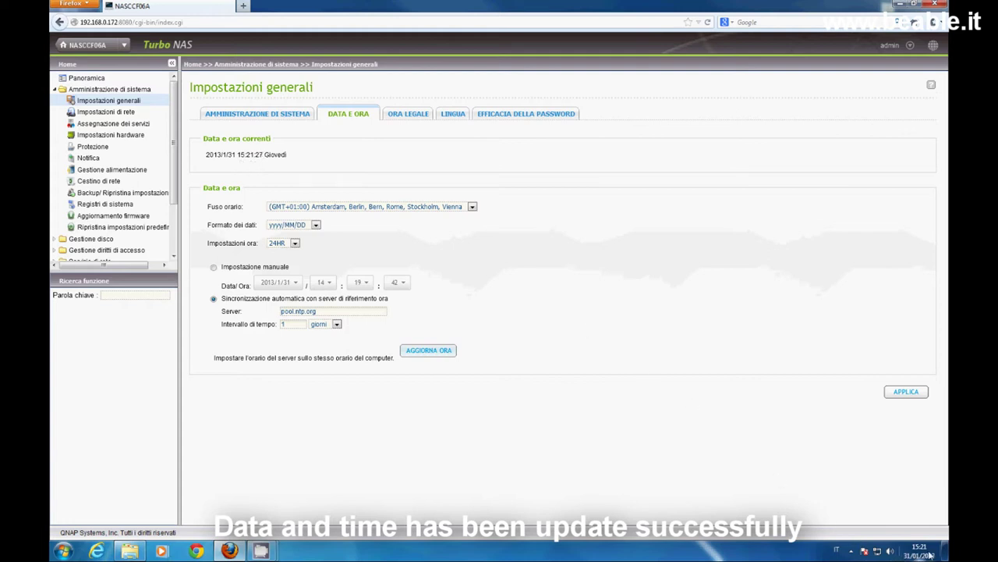
mouse_move(930, 555)
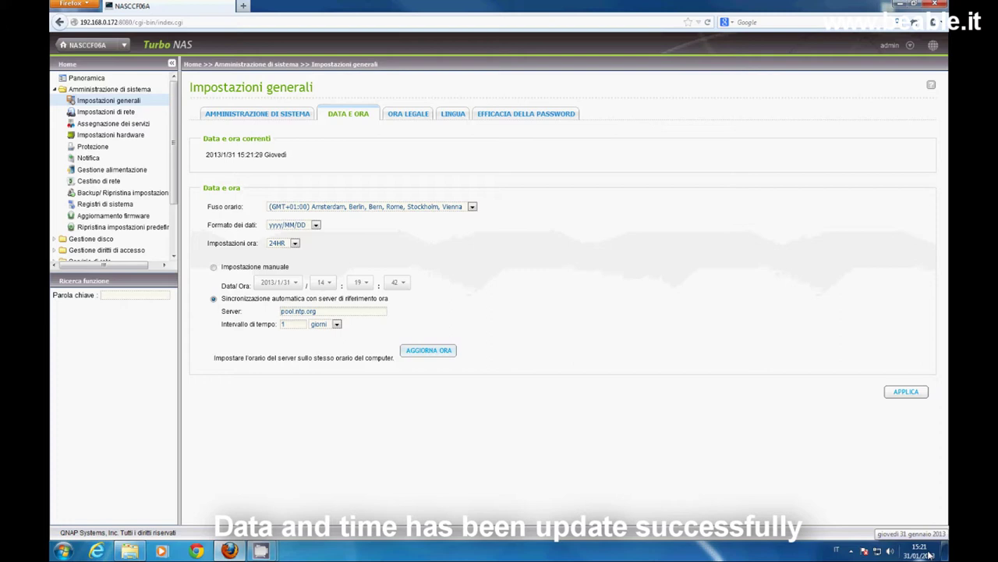
click(125, 113)
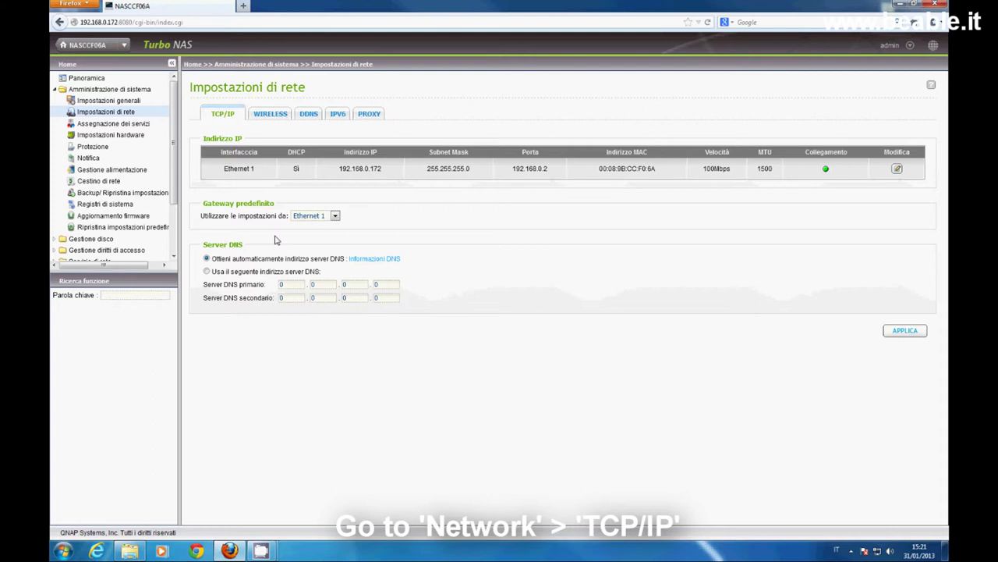
Switch Ethernet 1 to a static IP address 192.168.0.71.
click(897, 168)
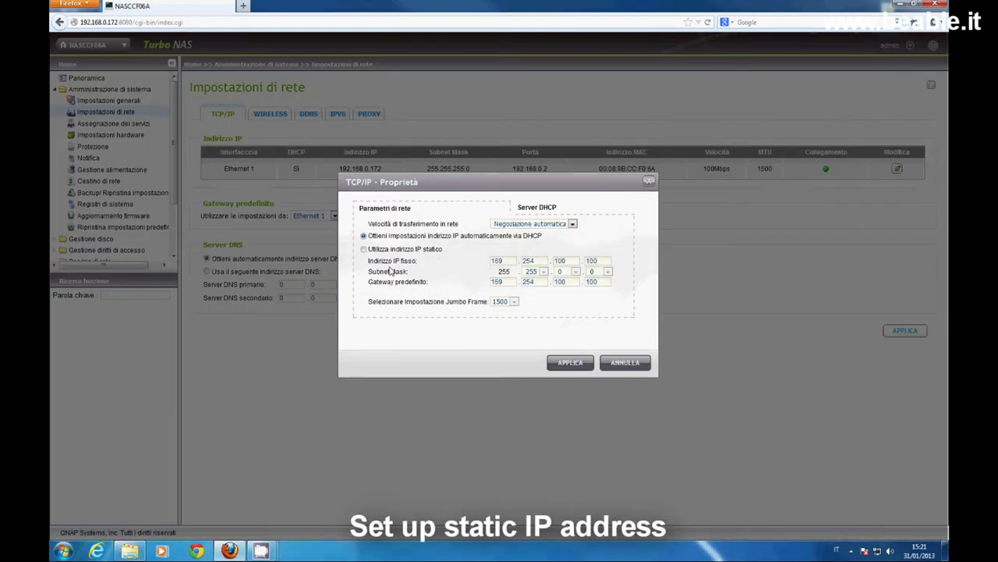
click(364, 250)
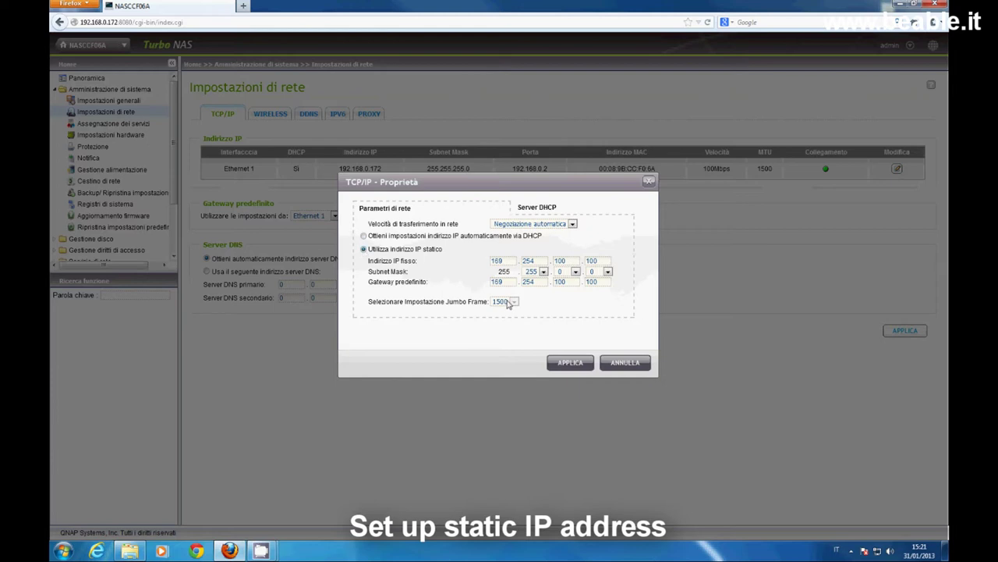
double_click(508, 263)
text(192)
double_click(532, 263)
text(168)
double_click(560, 261)
text(0)
double_click(601, 264)
text(71)
Set subnet mask 255.255.255.0 and gateway 192.168.0.2, then apply the settings.
click(576, 271)
click(573, 279)
double_click(504, 284)
text(192)
double_click(528, 284)
text(168)
double_click(560, 283)
text(0)
double_click(603, 283)
text(2)
click(568, 365)
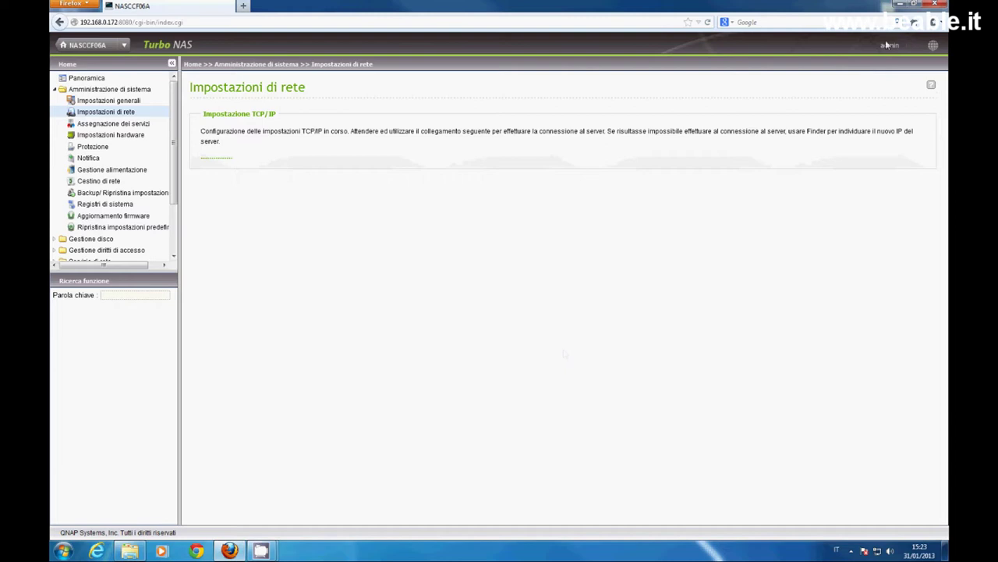
Minimize Firefox and launch QNAP Finder from the desktop Finder icon.
click(899, 5)
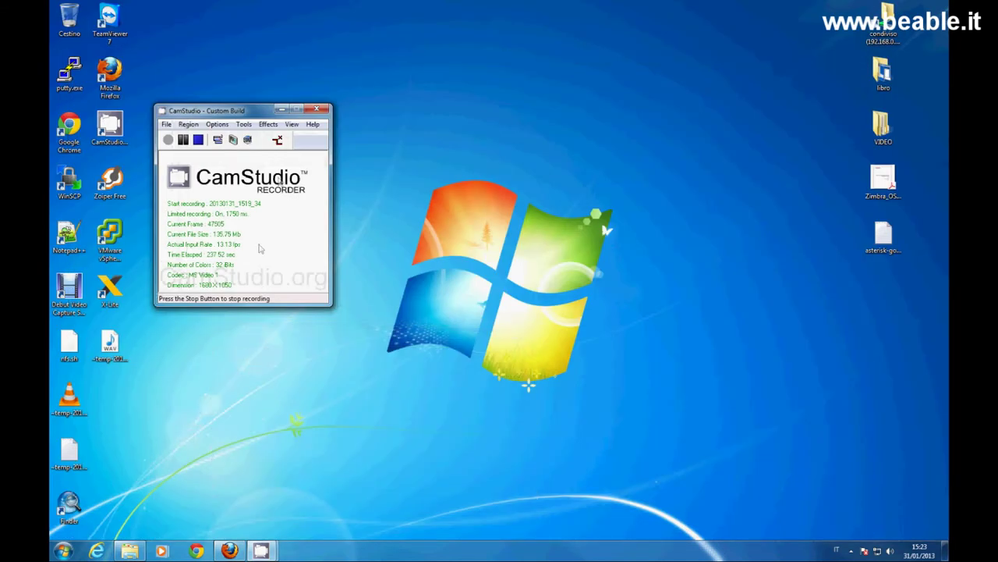
double_click(68, 503)
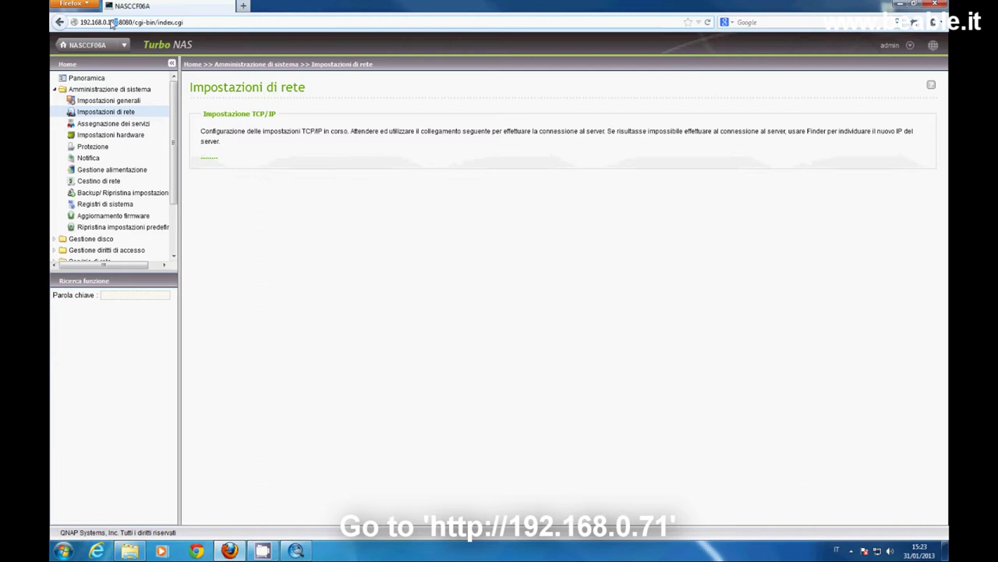
Change the Firefox address from 192.168.0.172 to 192.168.0.71:8080 and load it.
click(112, 22)
key(BackSpace)
key(BackSpace)
text(1)
key(Return)
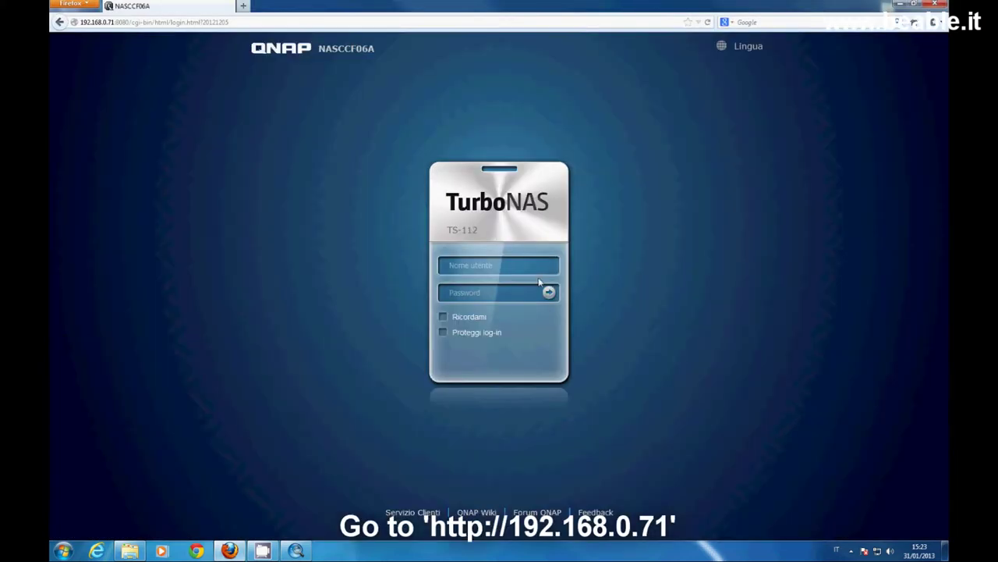
Sign in to the NAS as admin, open Amministrazione and expand Amministrazione di sistema.
click(518, 265)
key(Tab)
key(Return)
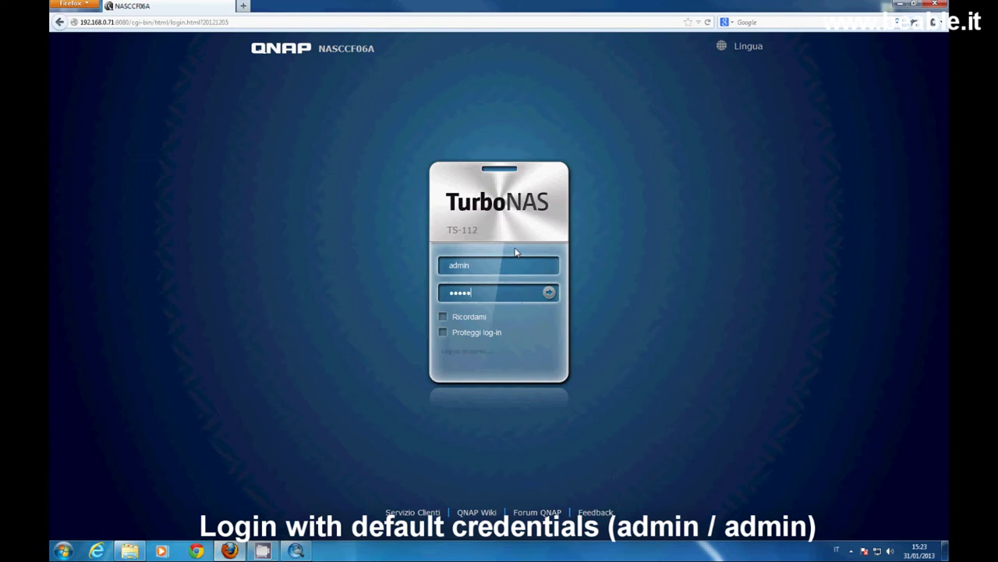
click(397, 187)
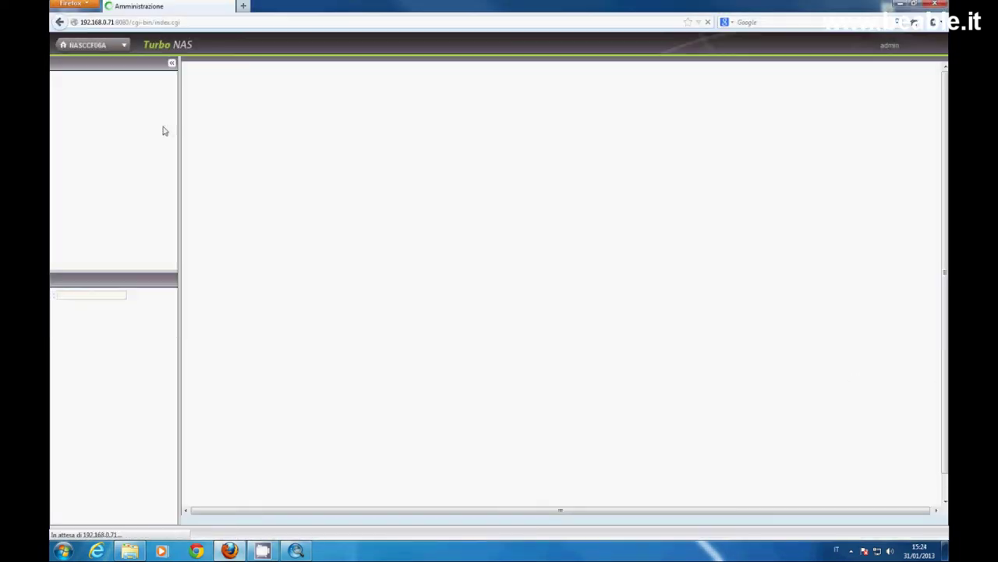
click(66, 89)
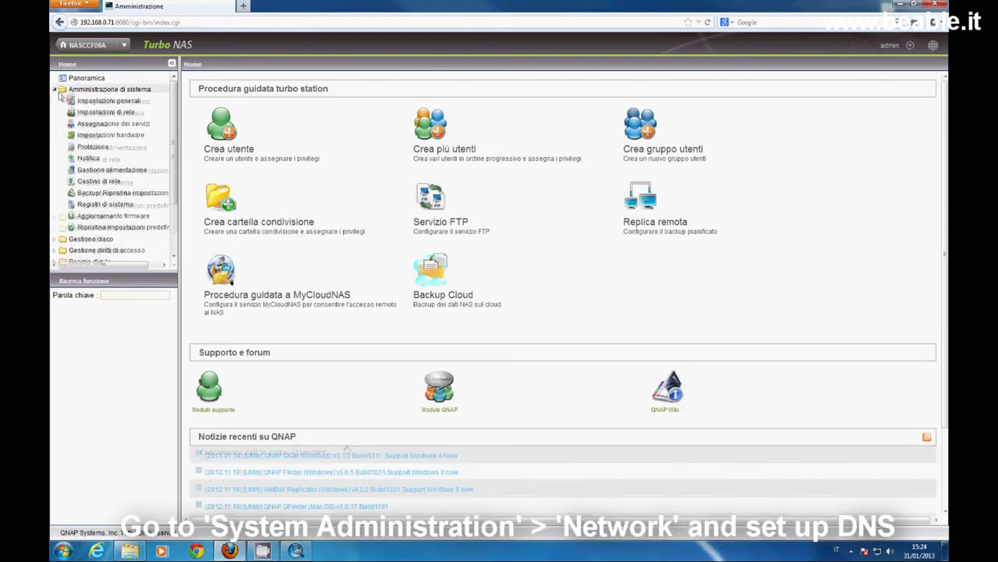
Enter 192.168.0.2 as primary DNS server in Impostazioni di rete and apply.
click(91, 114)
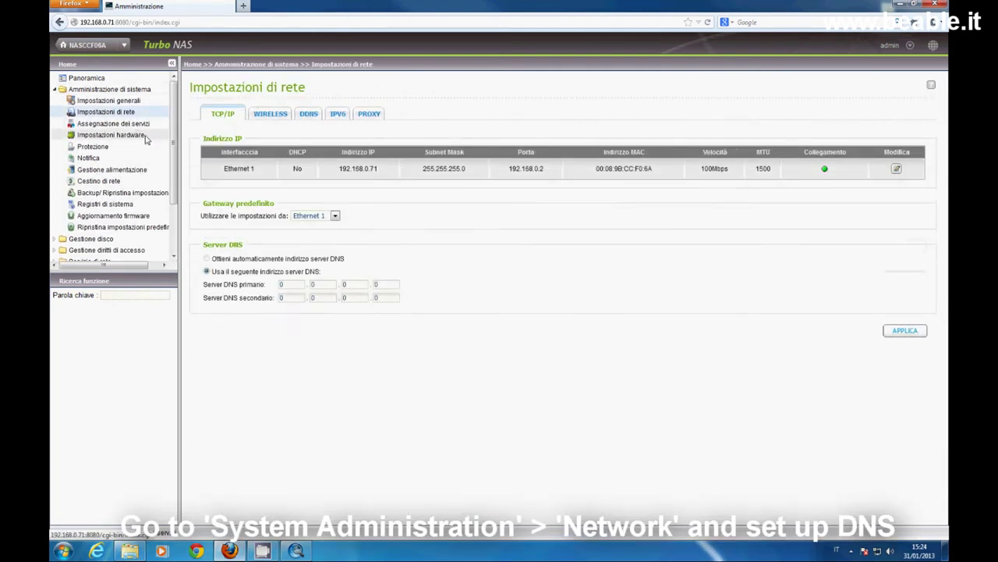
click(284, 285)
text(192)
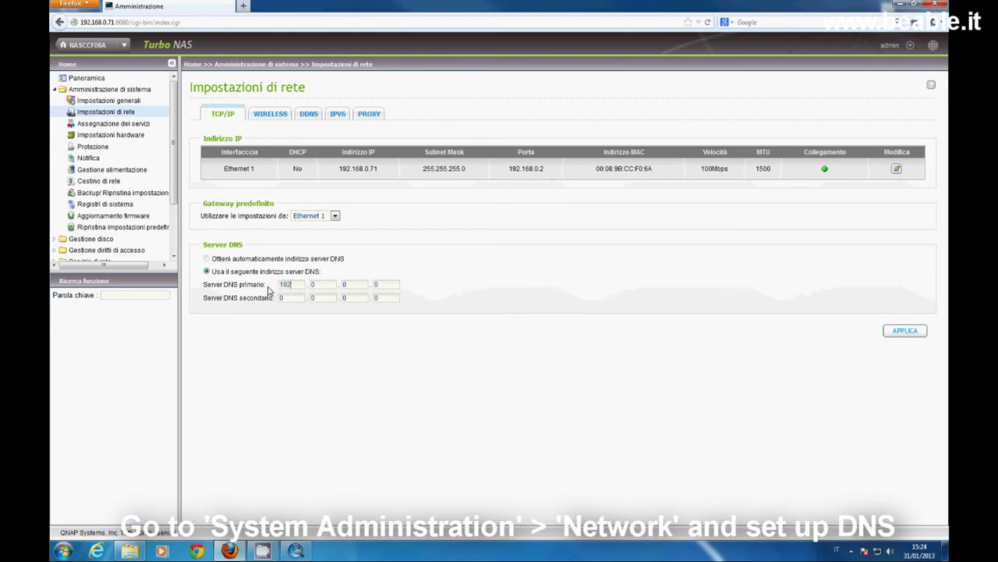
click(314, 286)
text(168)
double_click(377, 285)
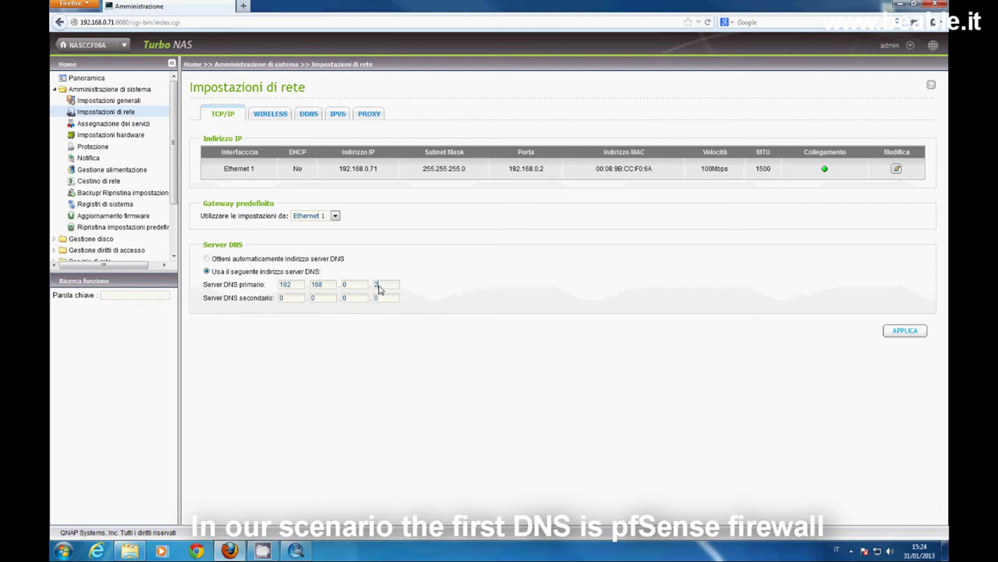
click(904, 330)
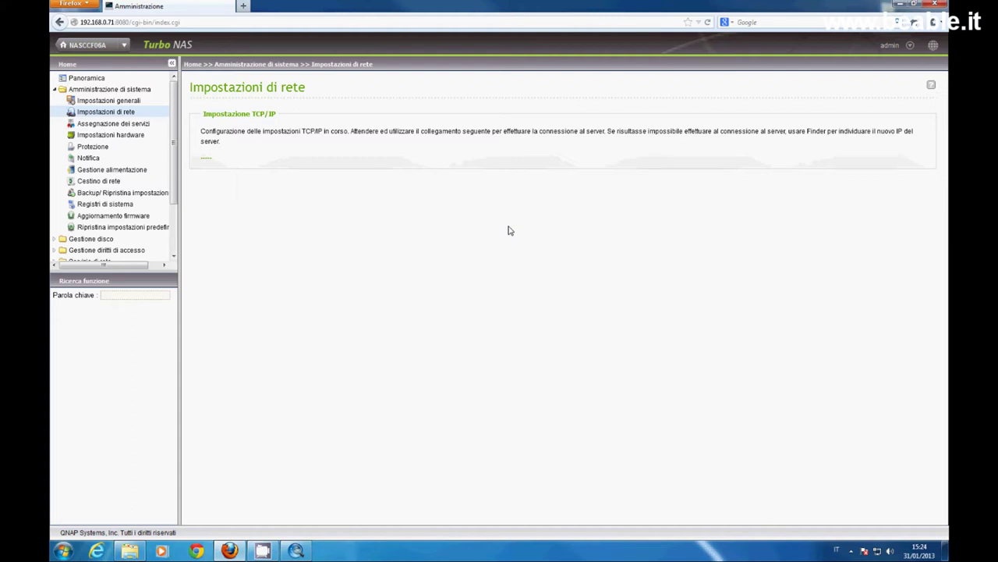
Reload the stalled page, resend its data, and reopen Impostazioni di rete to verify DNS.
click(709, 23)
click(478, 288)
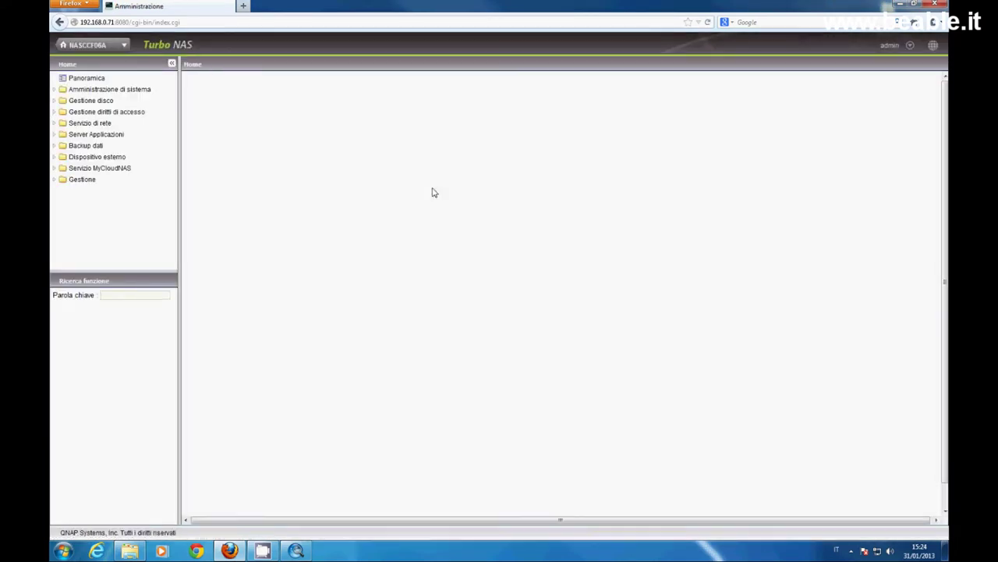
click(106, 88)
scroll(99, 134, up, 1)
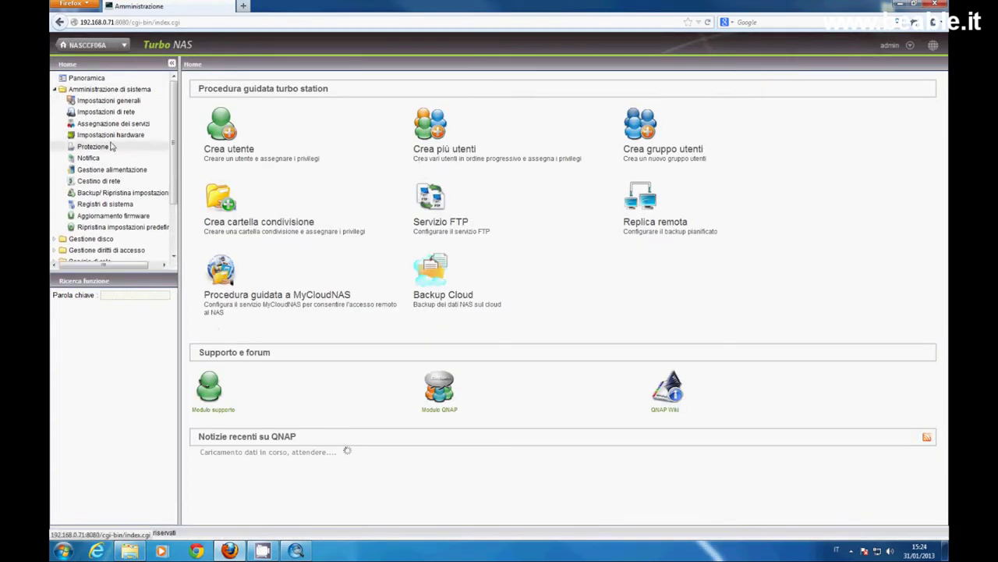
click(105, 111)
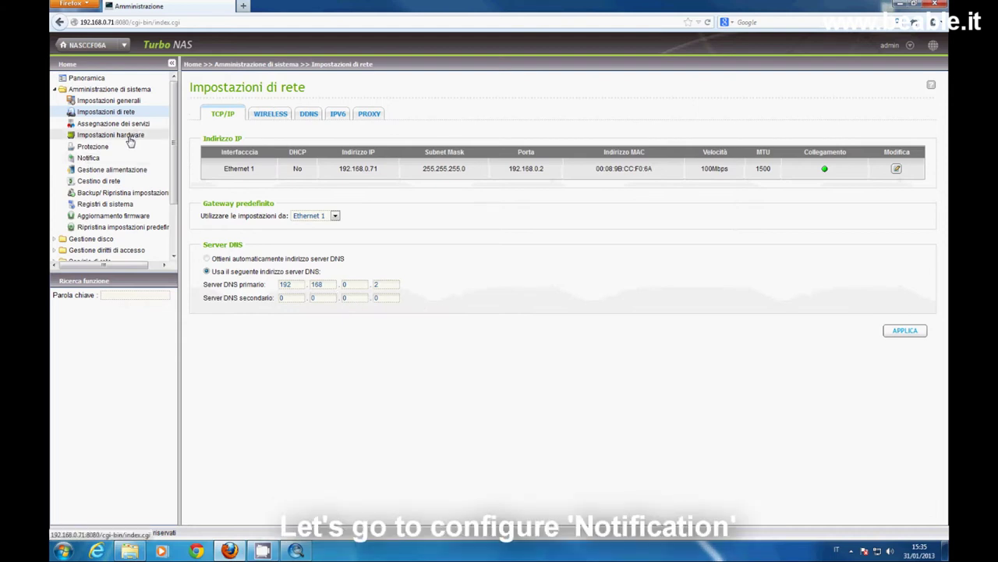
In Notifica, enter SMTP server 192.168.0.160, port 587 and the sender e-mail address.
click(88, 158)
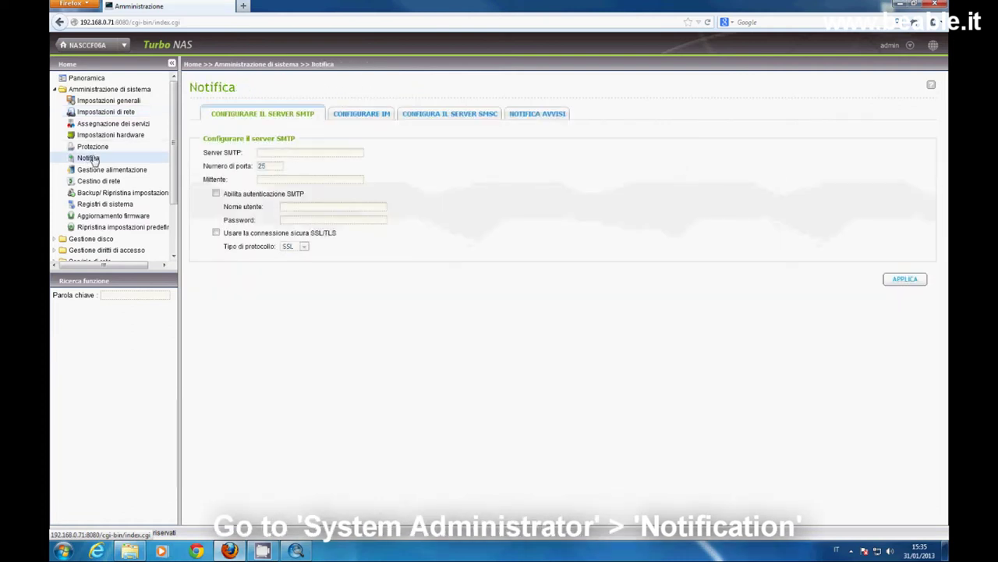
click(263, 152)
text(192.168.0.160)
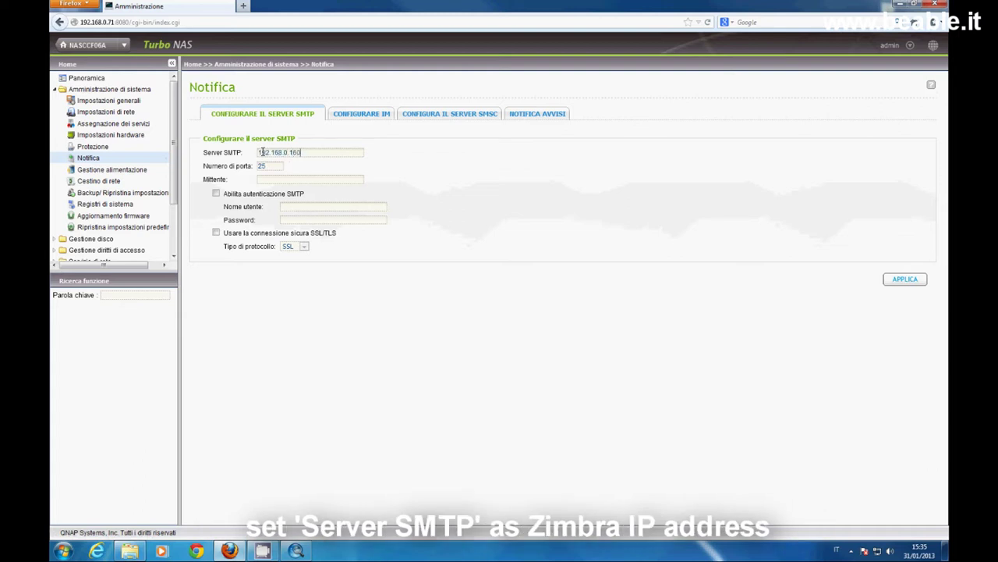
drag(265, 165, 231, 163)
text(587)
click(259, 180)
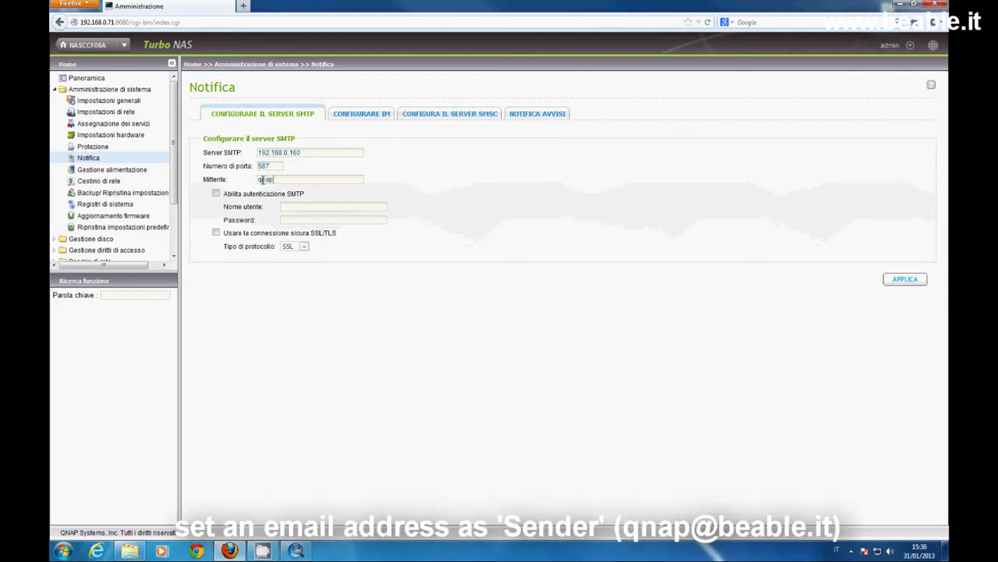
Enable SMTP authentication with the login and password, choose SSL/TLS with TLS, and apply.
click(215, 193)
click(301, 206)
click(311, 219)
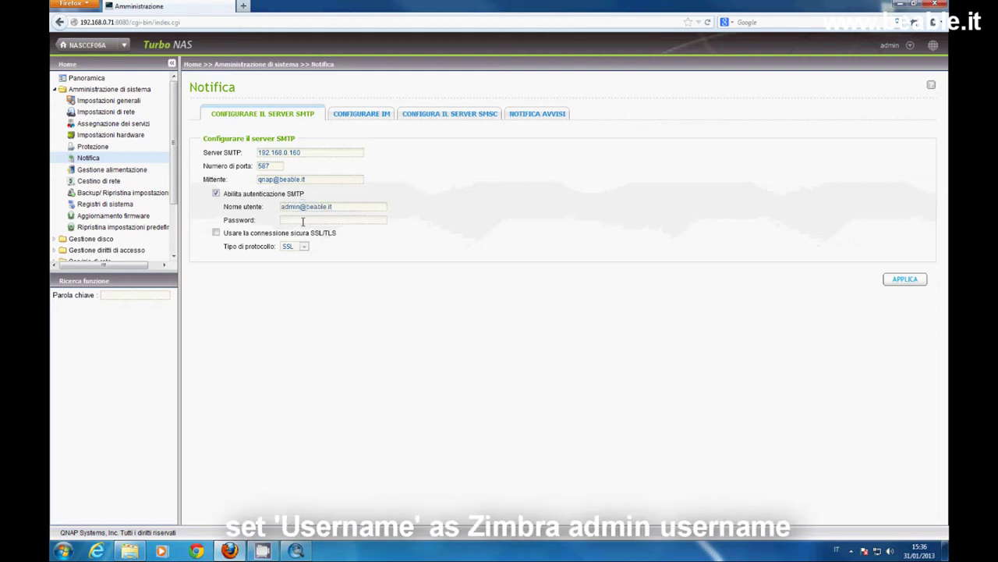
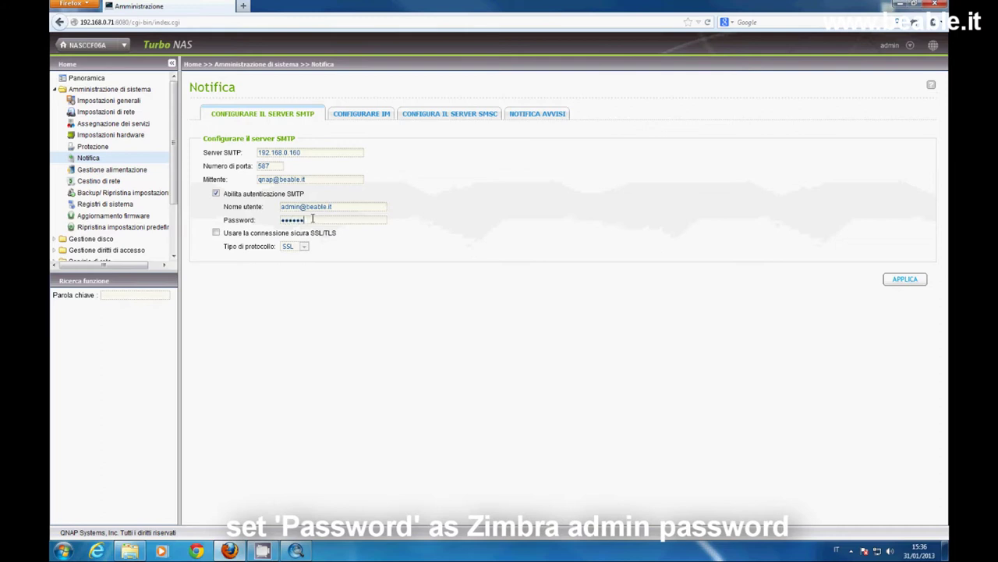
click(216, 232)
click(304, 247)
click(288, 263)
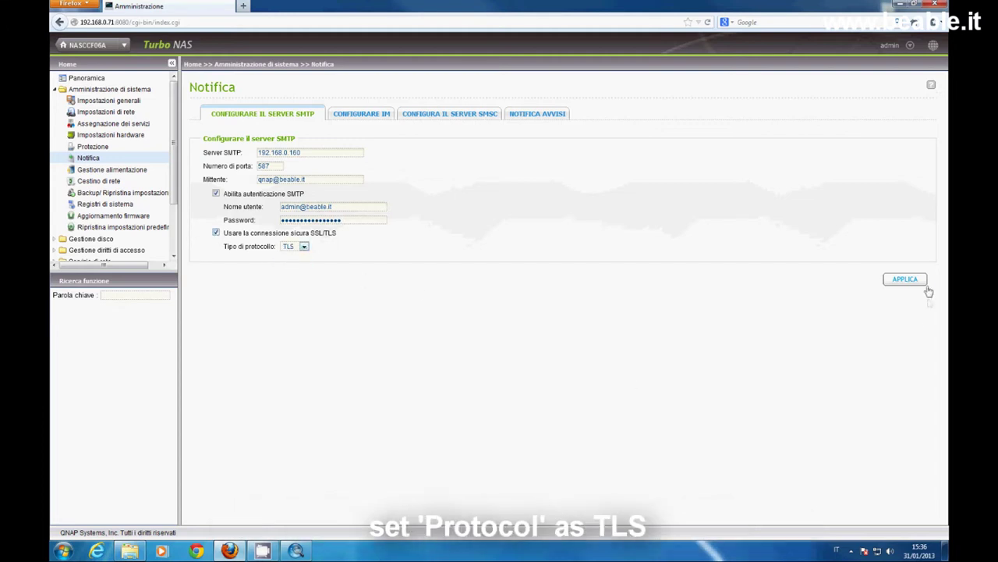
click(913, 282)
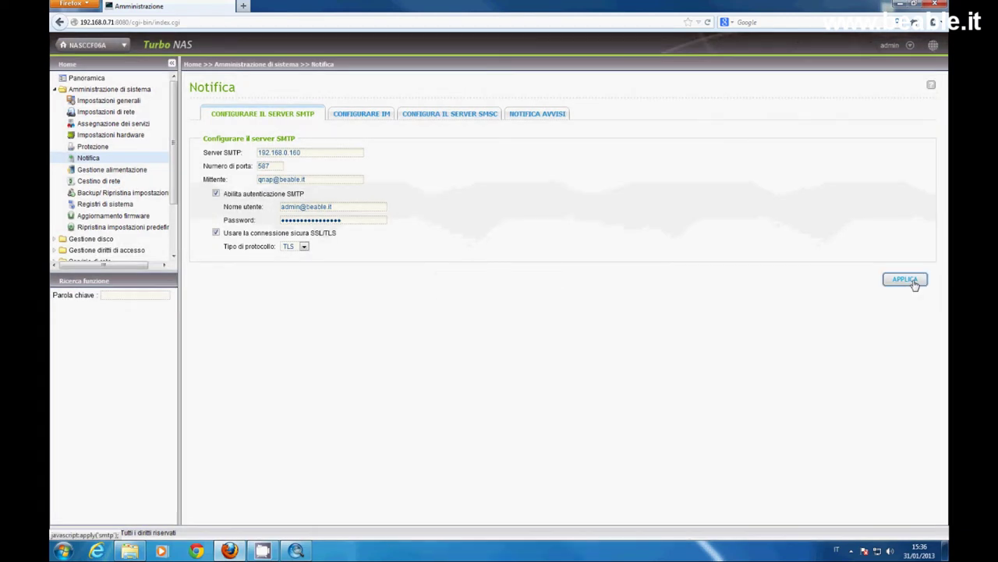
E-mail system errors and warnings to a recipient address, save, and send a test e-mail.
click(555, 117)
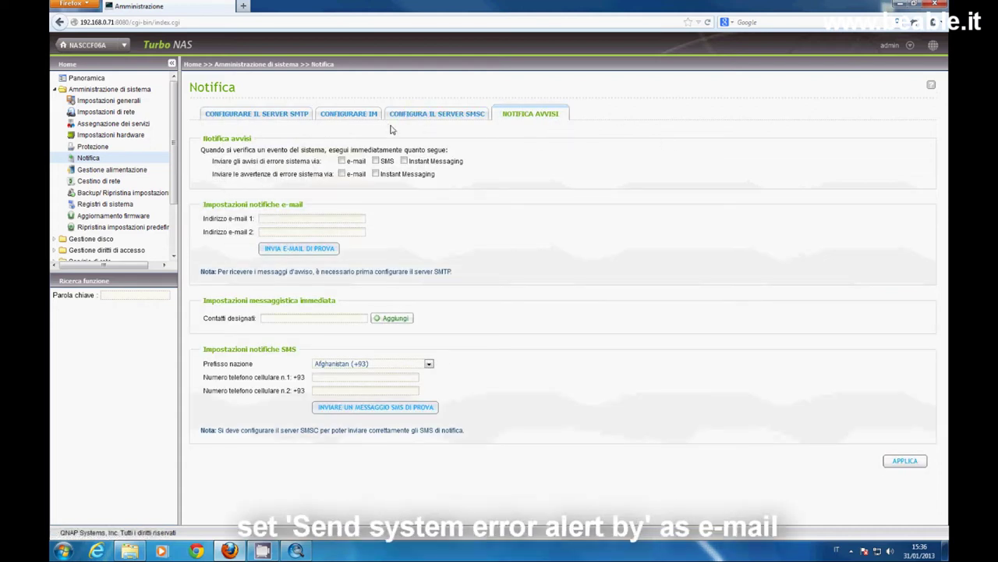
click(342, 161)
click(342, 174)
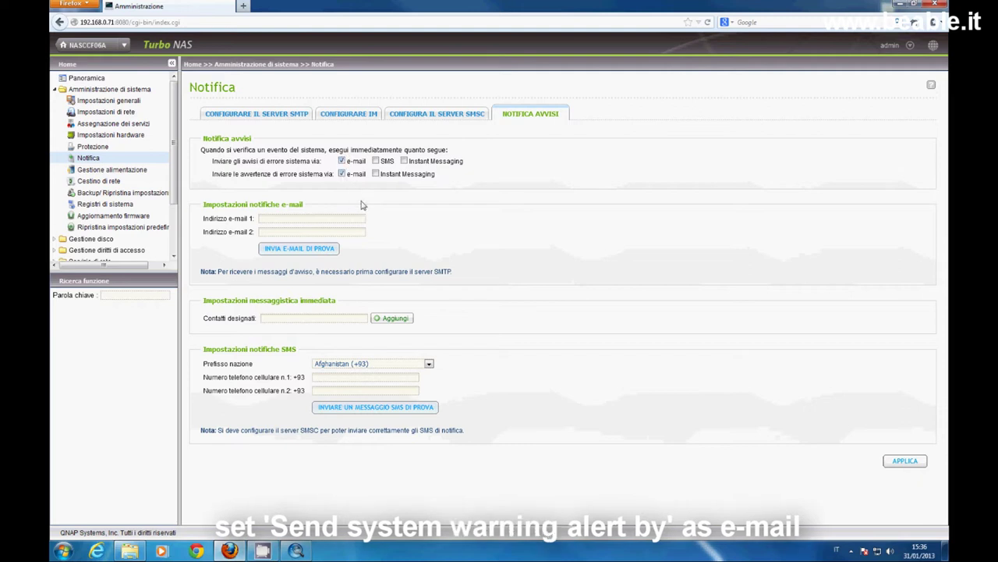
click(304, 218)
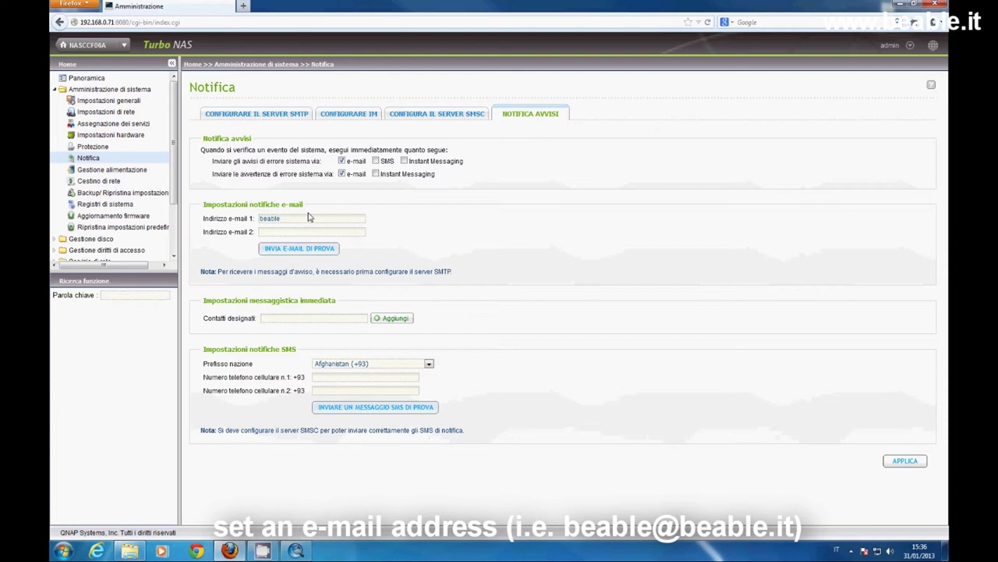
click(905, 461)
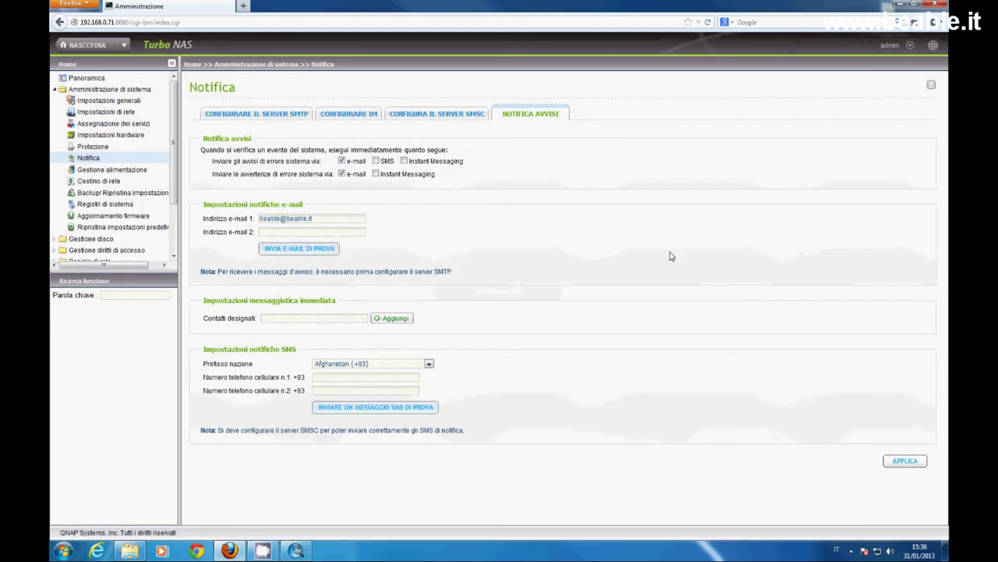
click(278, 252)
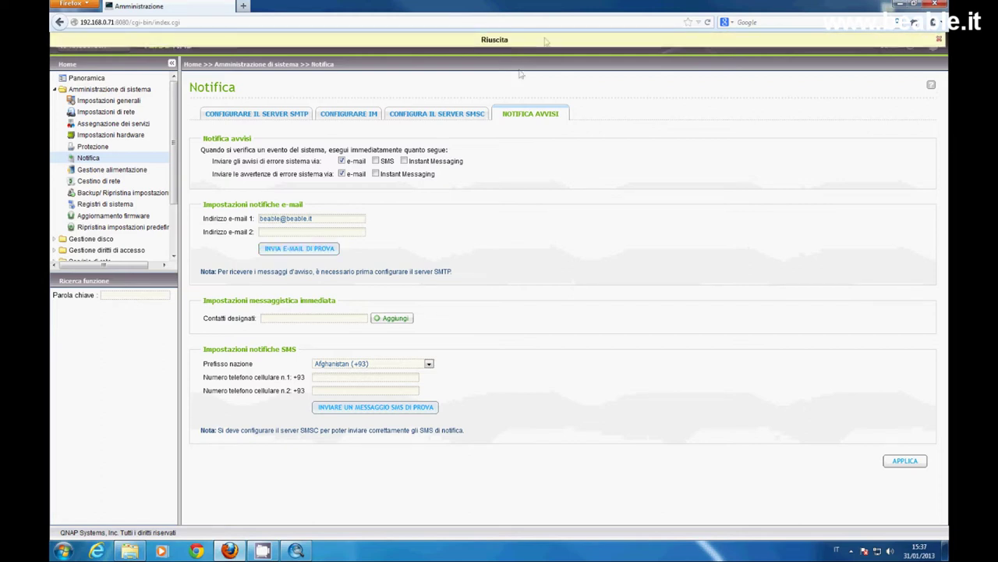
click(243, 6)
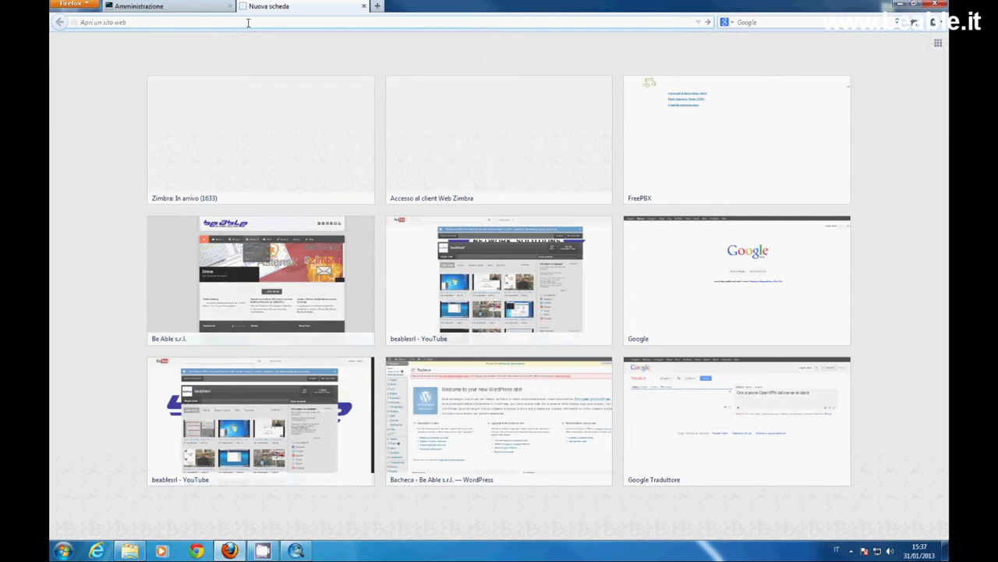
Log into Zimbra Web Client, open 'Test mail from [NASCCF06A]', then close the tab.
text(192.168)
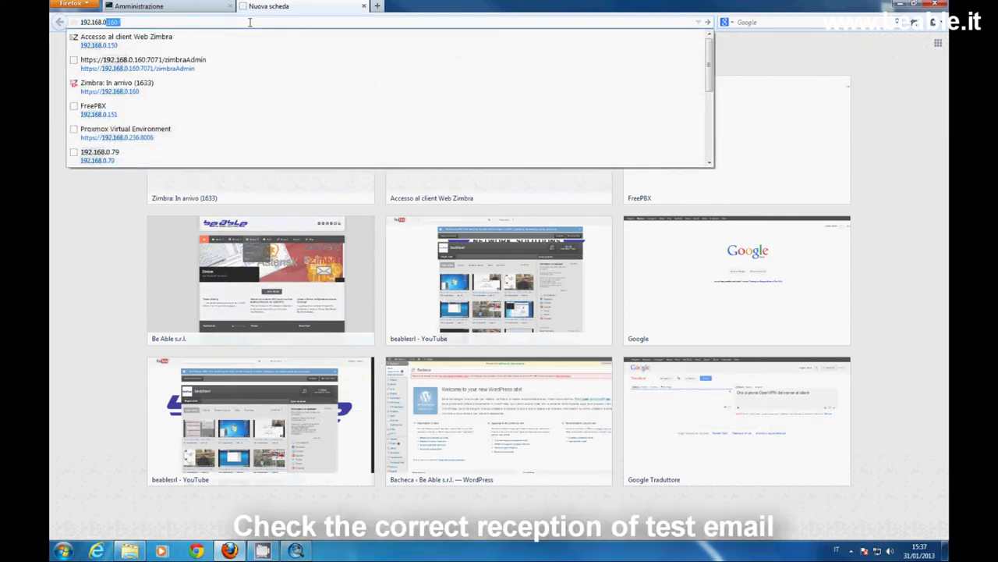
text(.0.)
key(Return)
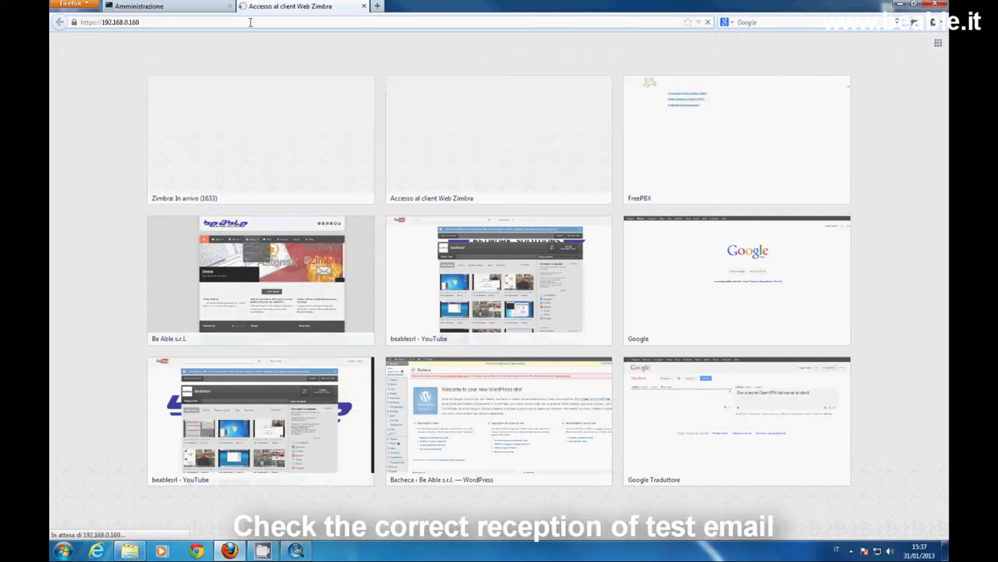
text(beable)
key(Tab)
text(******)
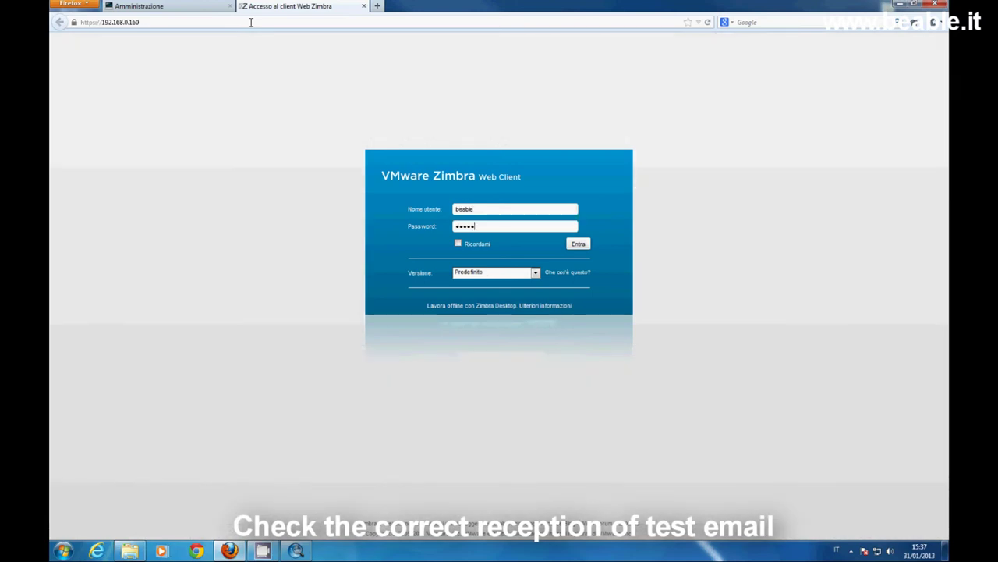
text(*****)
key(Return)
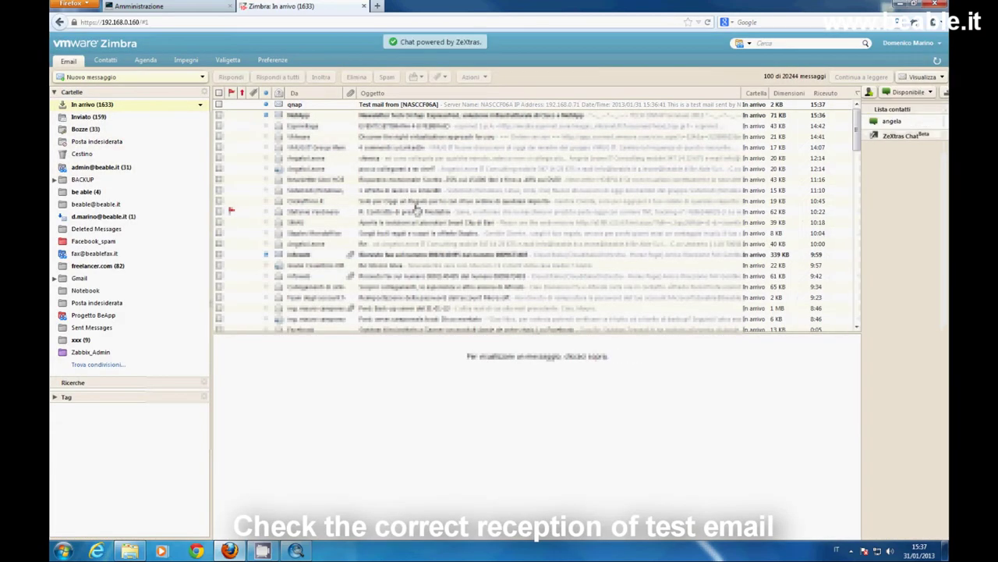
click(391, 106)
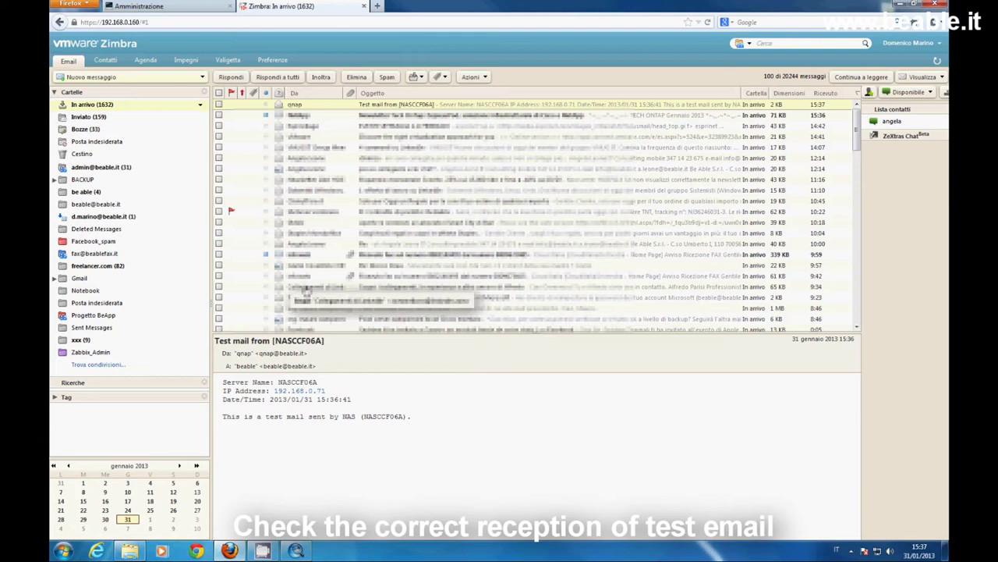
click(363, 6)
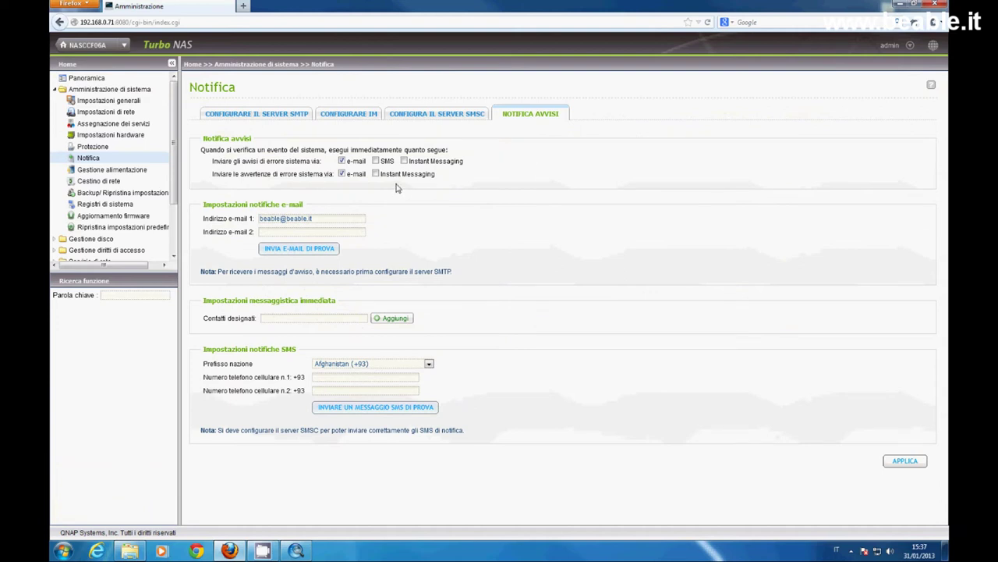
Confirm Cestino di rete is disabled, then open Gestione disco > Gestione volume.
click(88, 184)
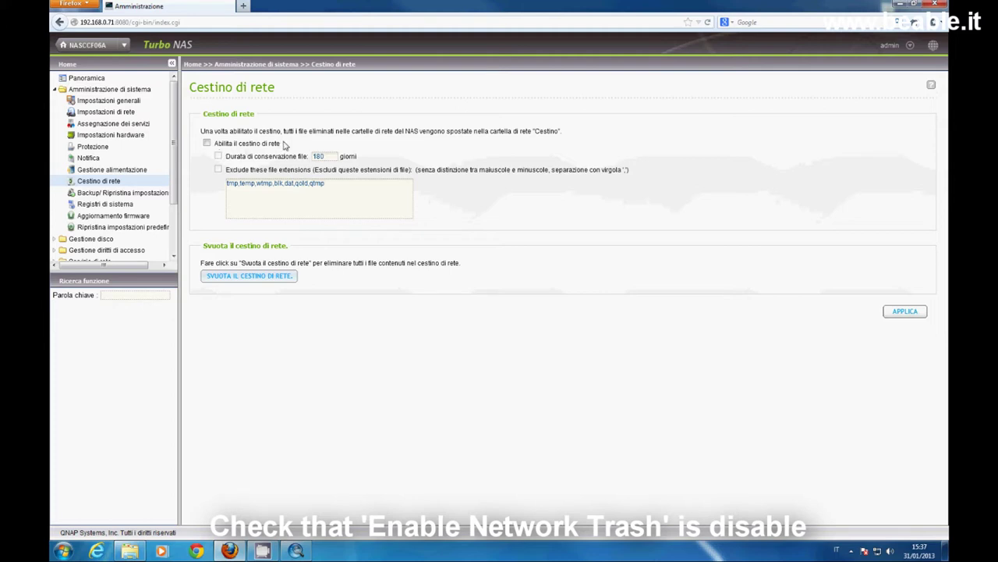
click(55, 90)
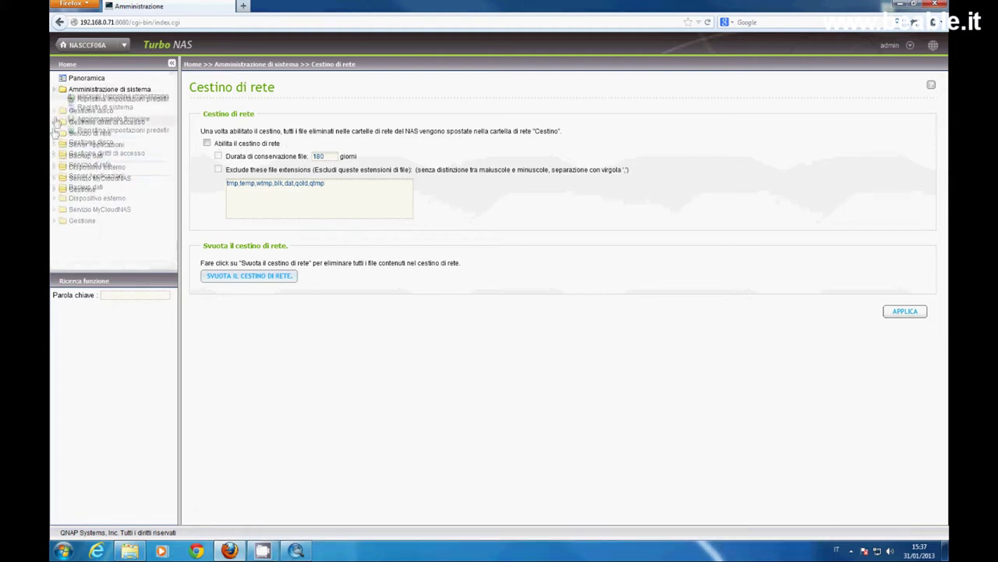
click(76, 101)
click(250, 151)
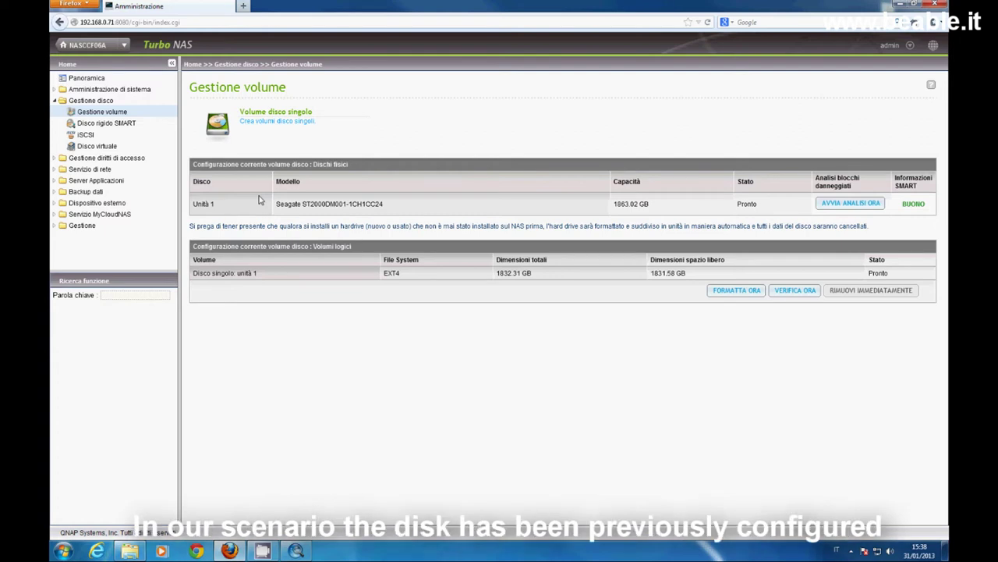
drag(193, 246, 364, 262)
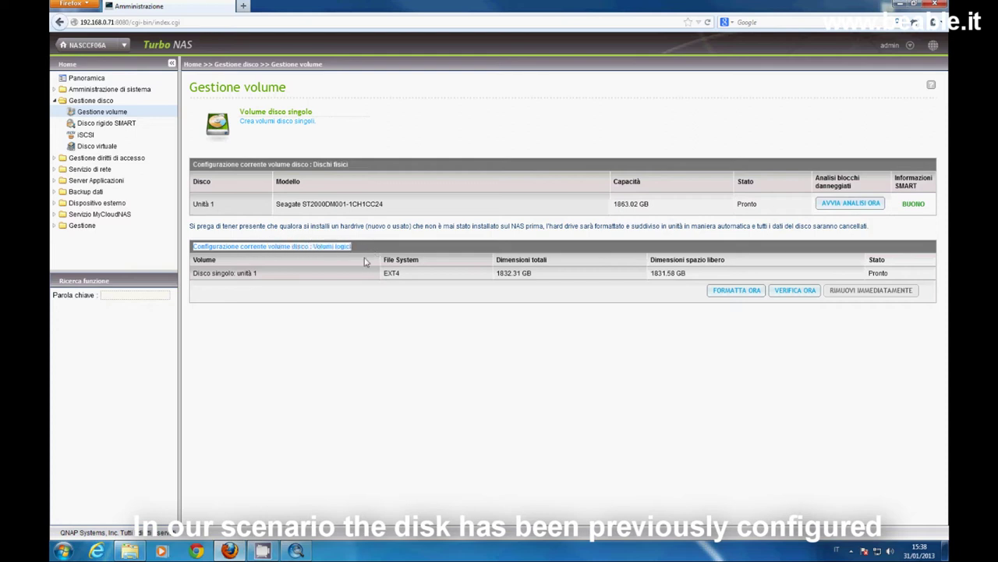
drag(194, 273, 404, 278)
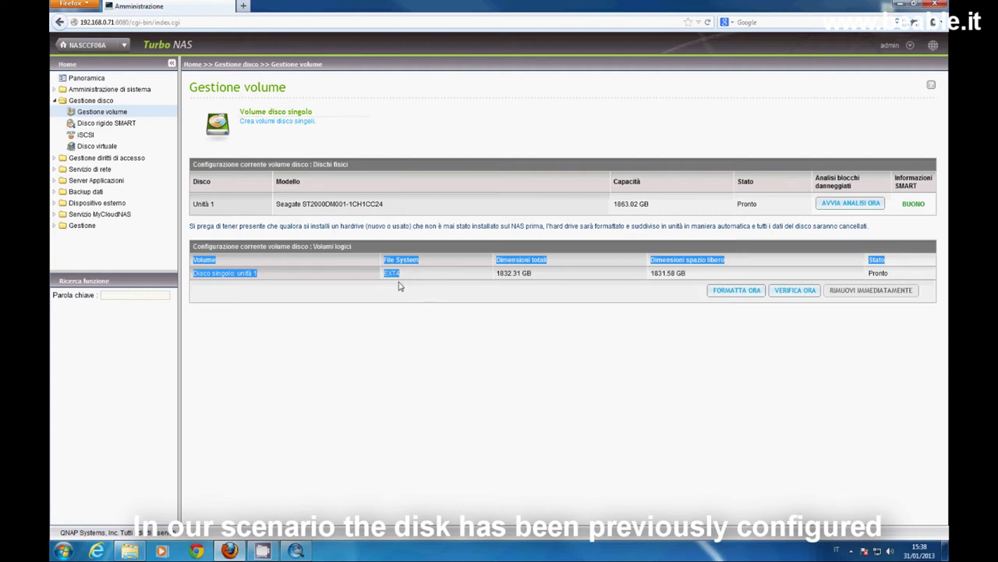
click(707, 392)
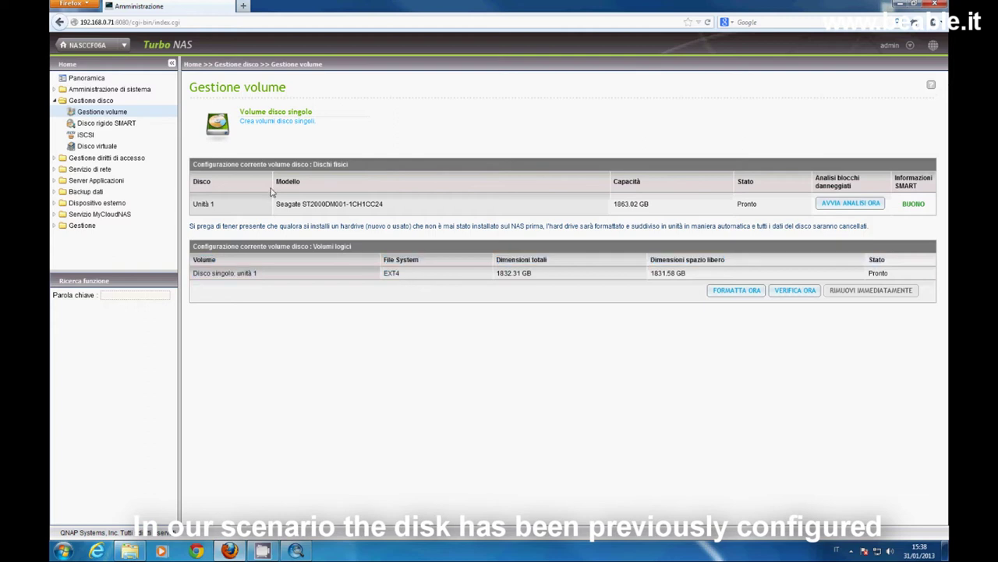
click(264, 127)
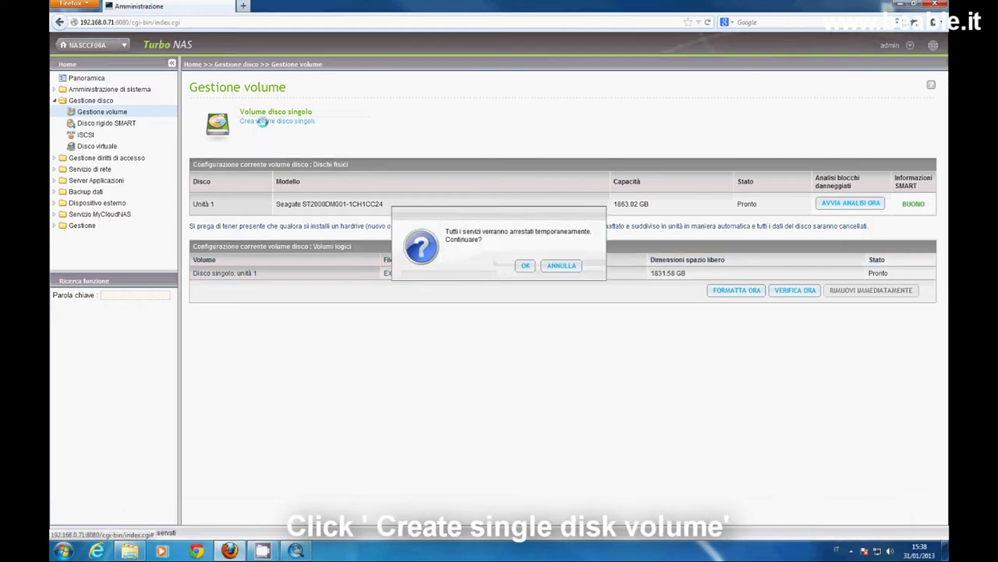
click(525, 266)
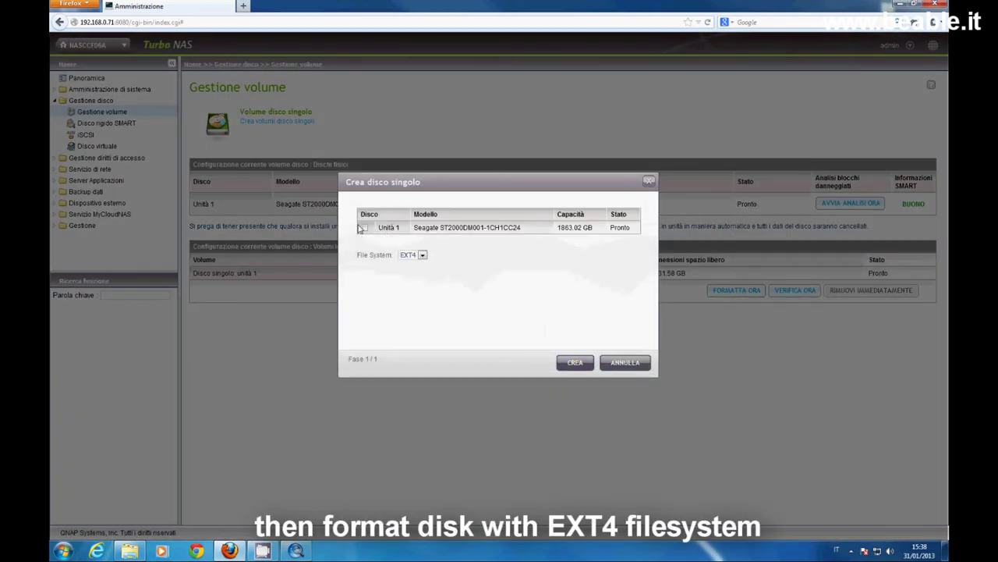
click(422, 256)
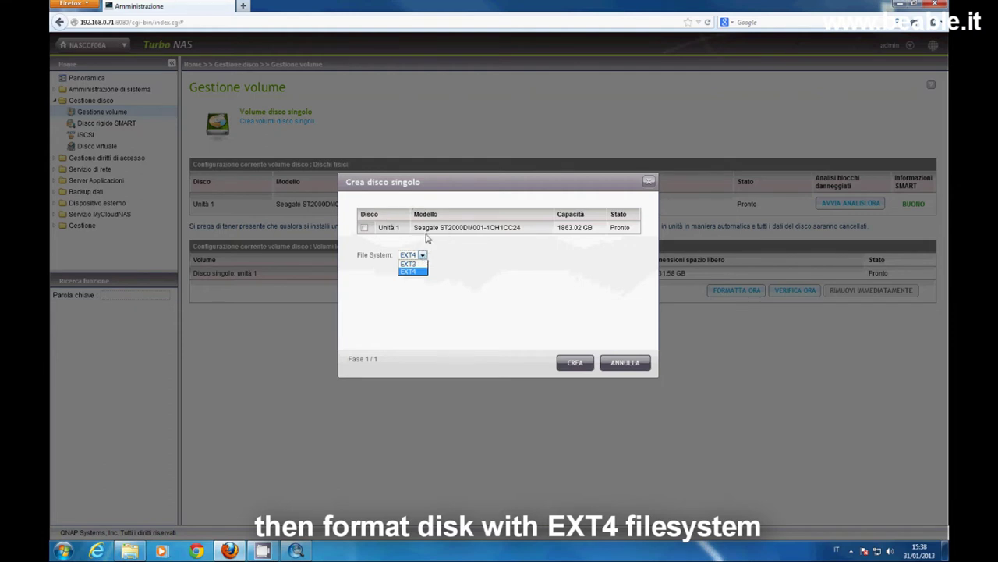
click(367, 227)
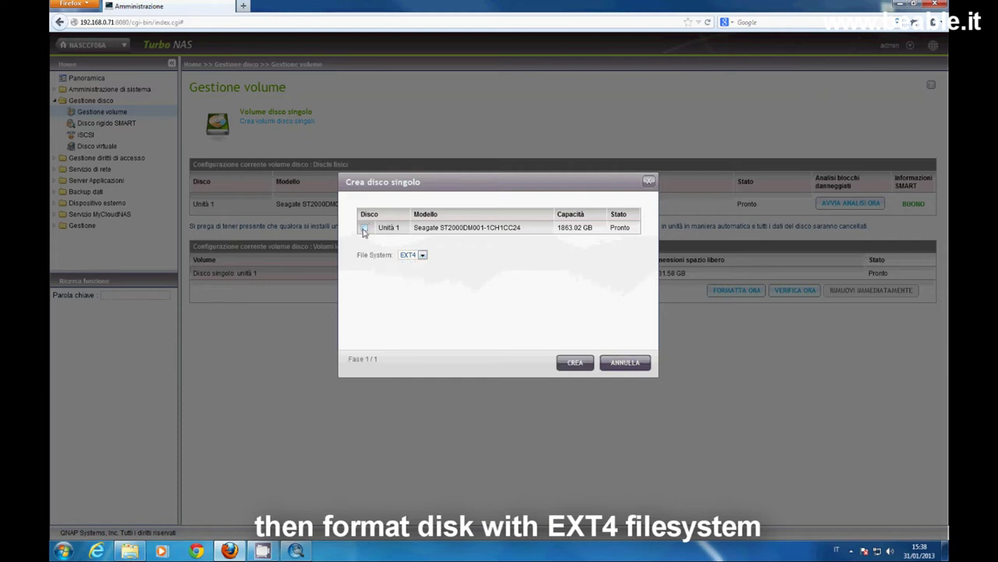
click(364, 228)
click(649, 182)
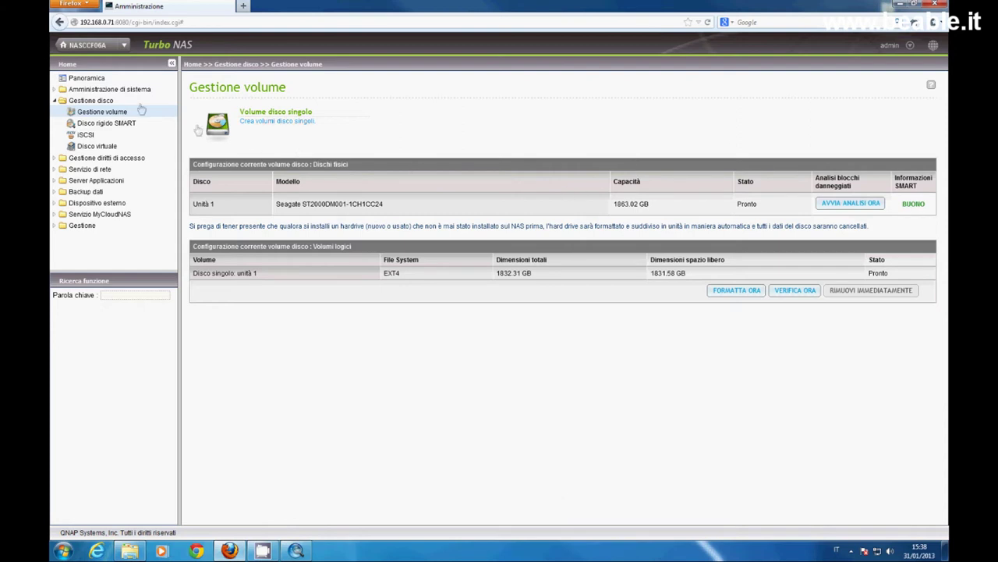
Change the admin user's password under Gestione diritti di accesso > Utenti and acknowledge success.
click(57, 104)
click(94, 111)
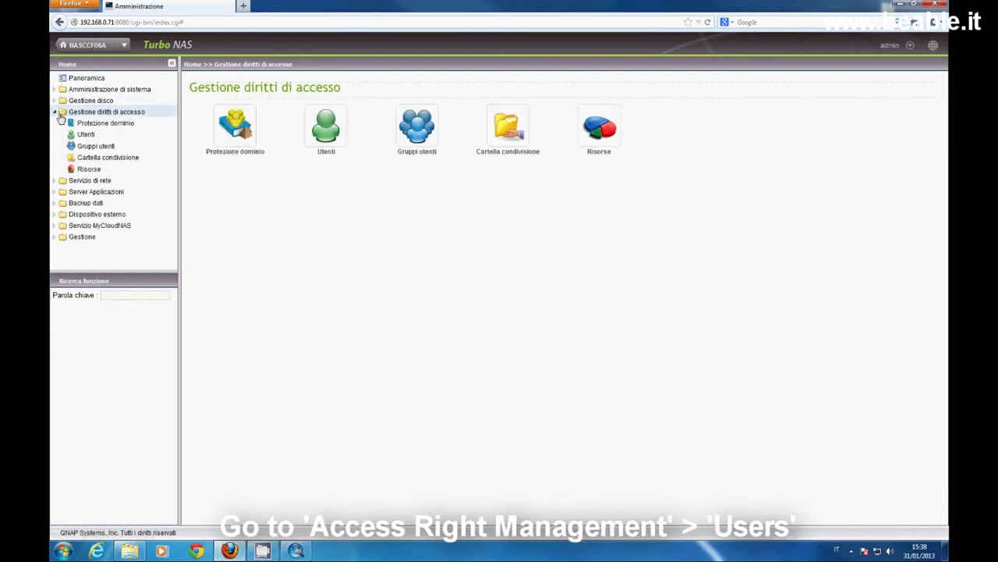
click(99, 137)
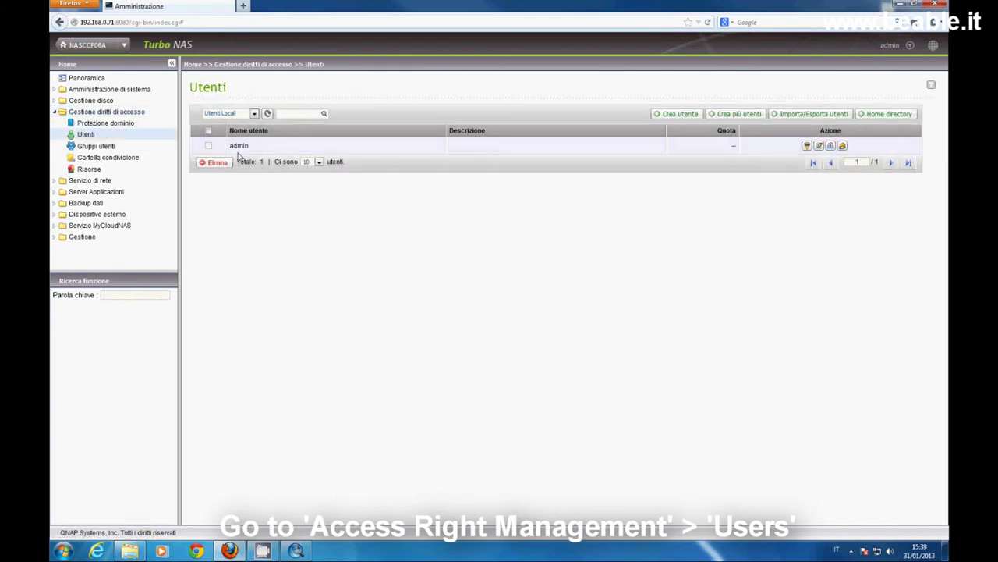
click(807, 145)
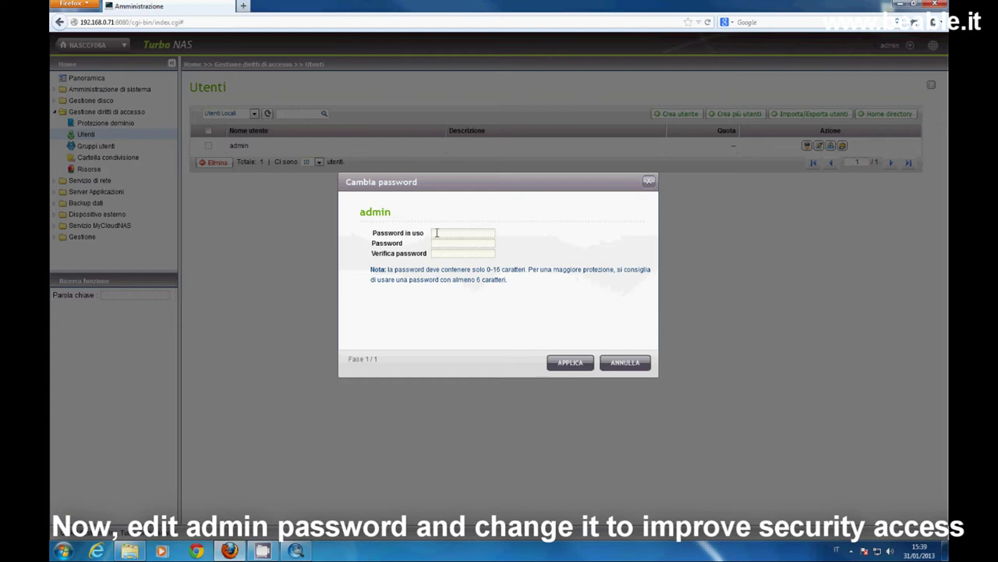
click(436, 232)
click(586, 365)
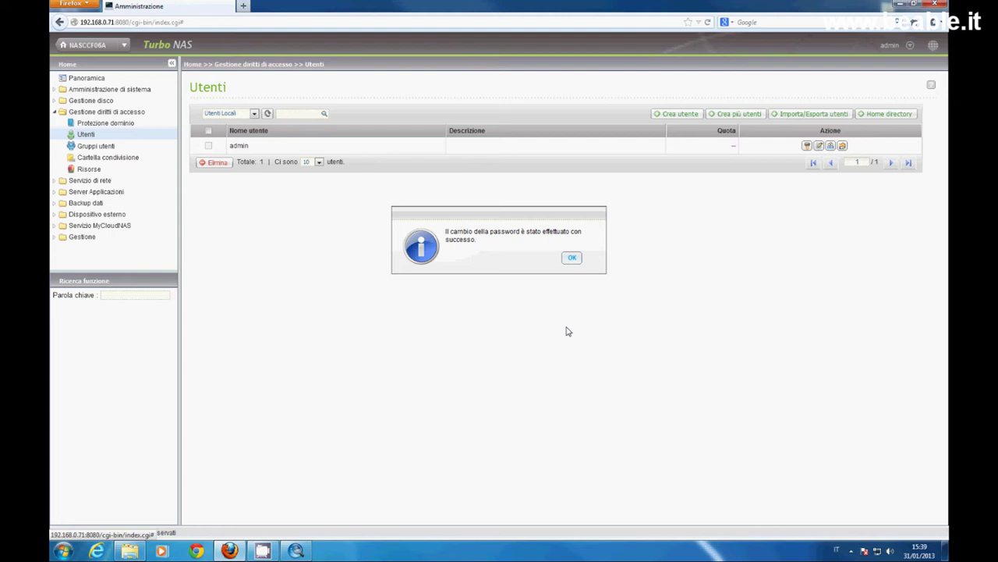
click(572, 258)
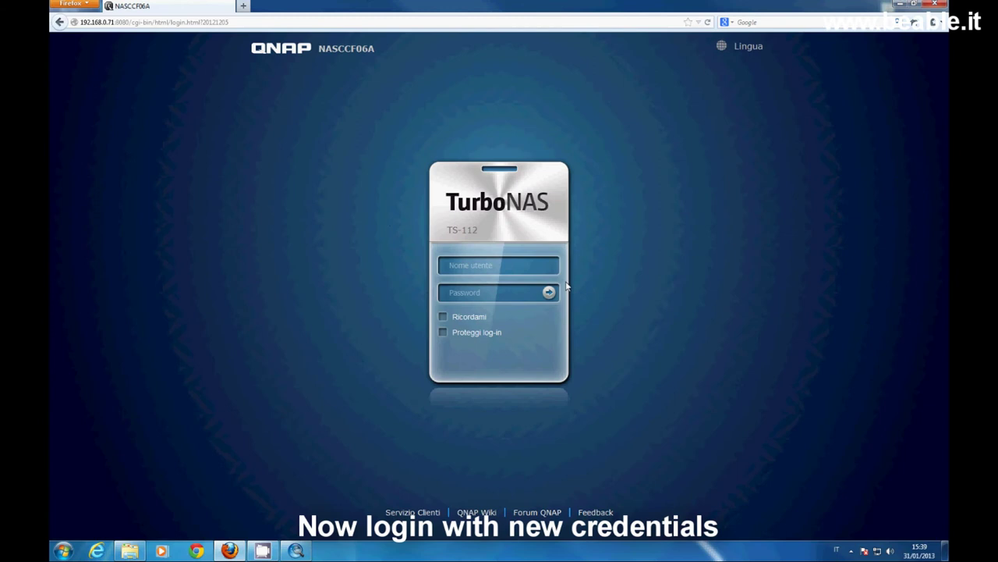
Log back into the NAS as admin with the new password.
text(admin)
key(Tab)
text(•••••••)
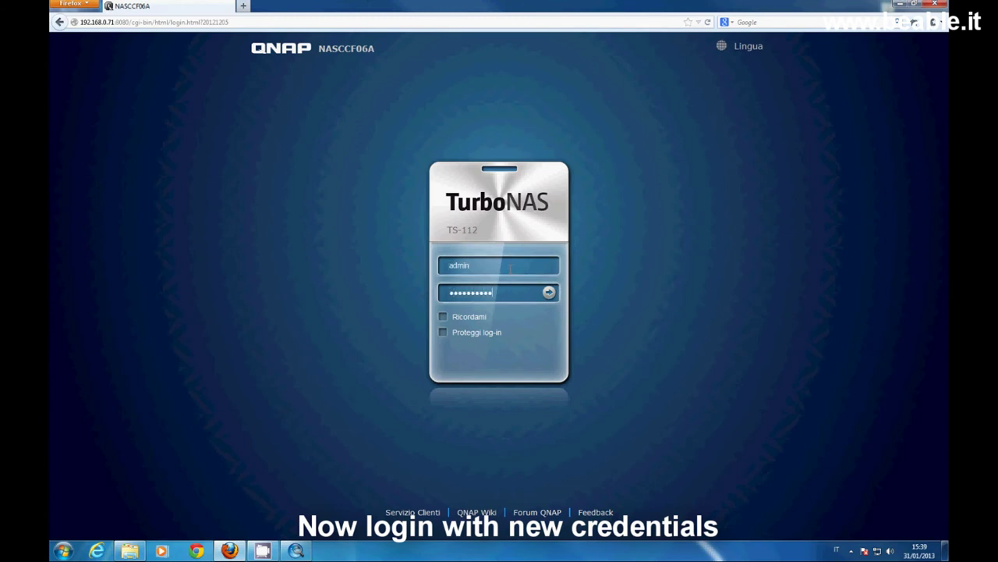
key(Return)
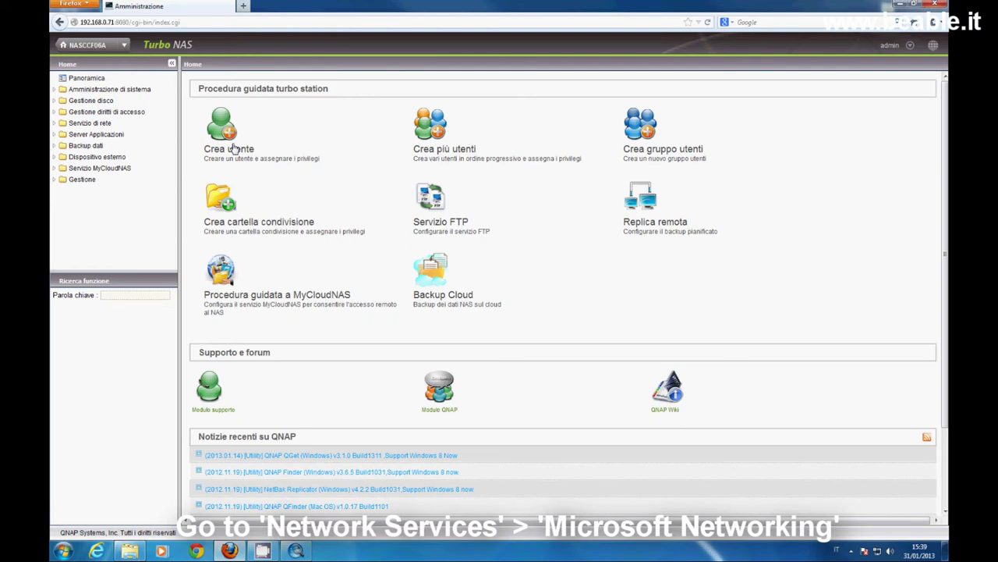
Untick the Microsoft networking file service under Servizio di rete and apply.
click(55, 123)
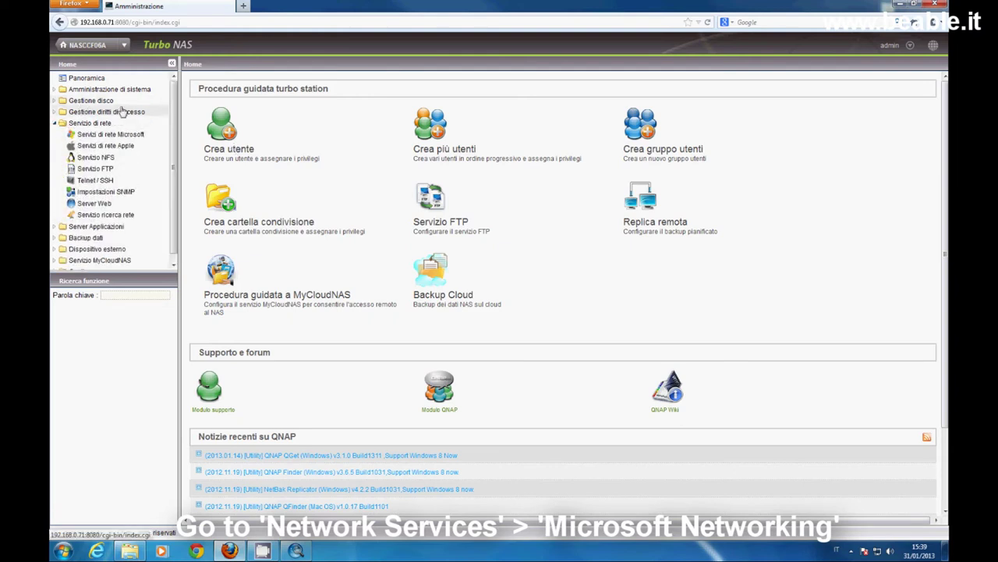
click(118, 134)
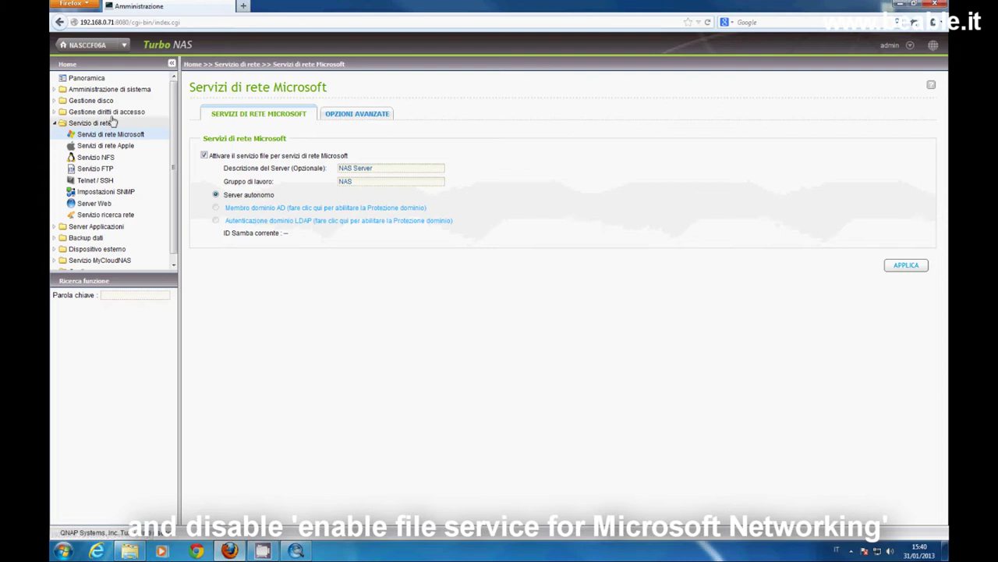
click(205, 155)
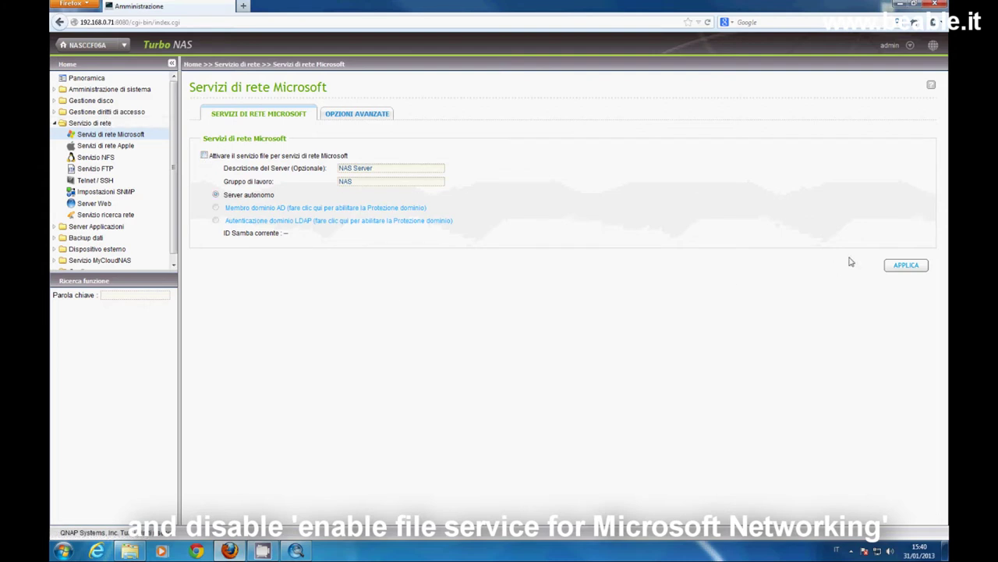
click(905, 265)
Enable and save the NFS service, then follow the link to the shared folder list.
click(96, 157)
click(207, 127)
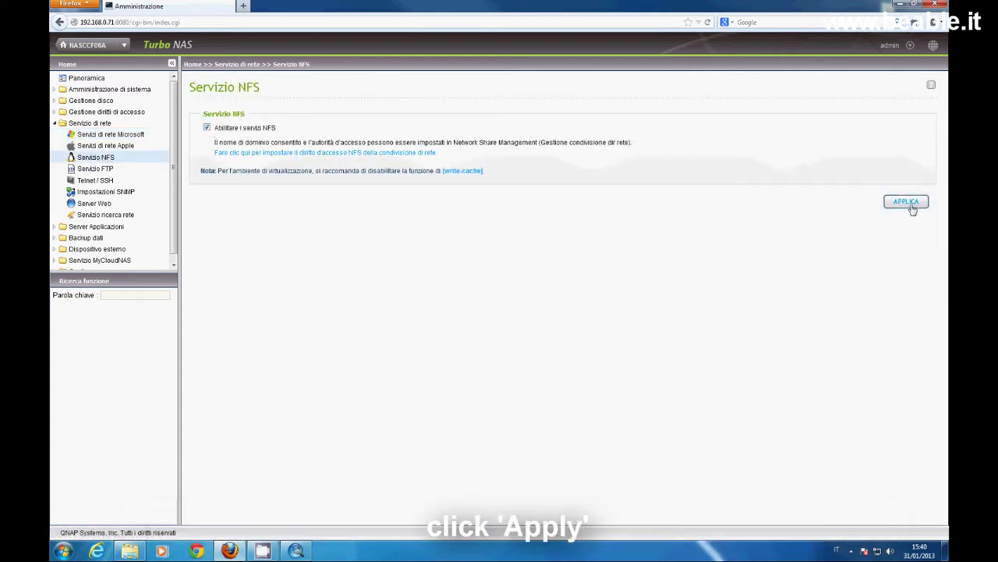
click(907, 204)
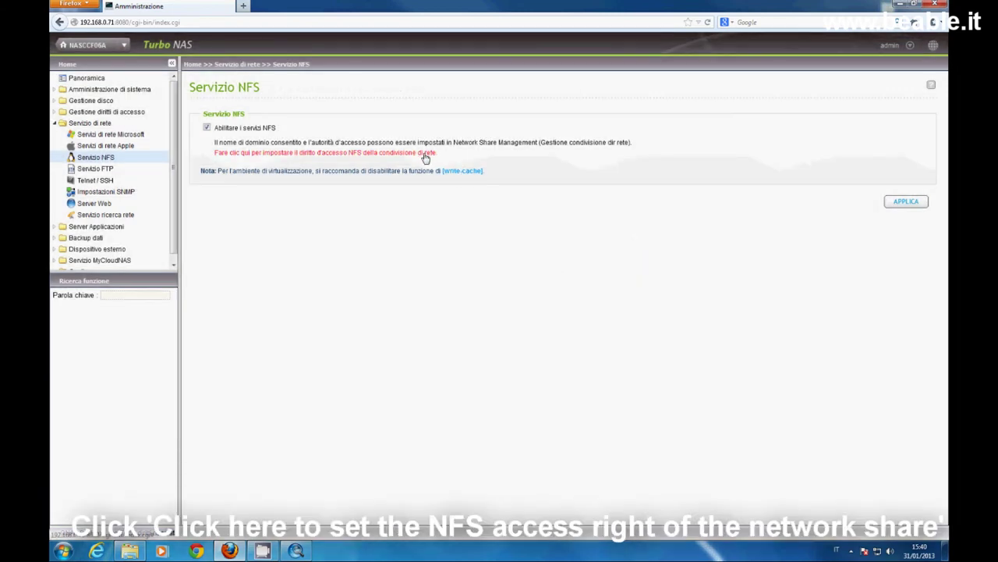
click(426, 156)
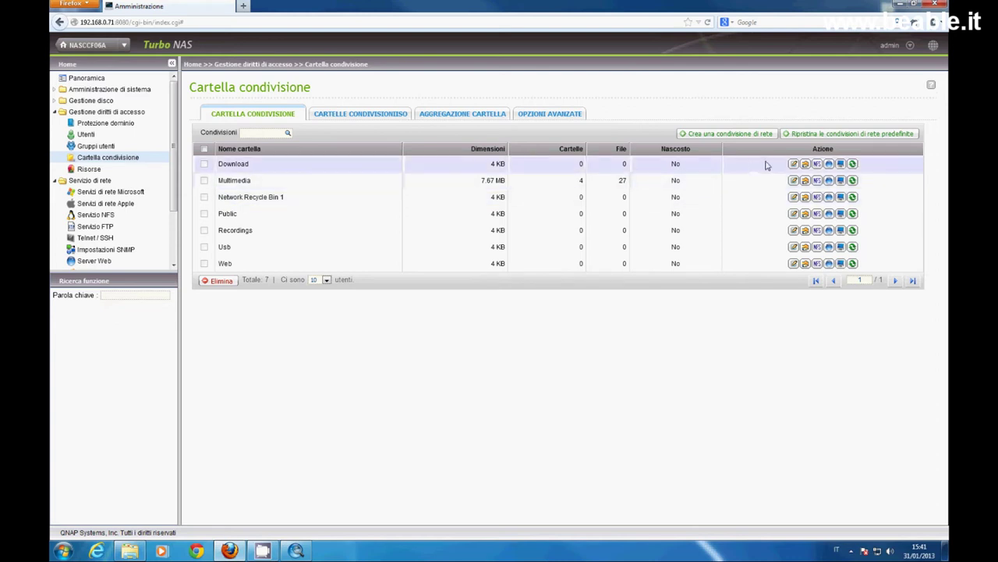
Set the Download and Multimedia shares to hidden network drives.
click(794, 163)
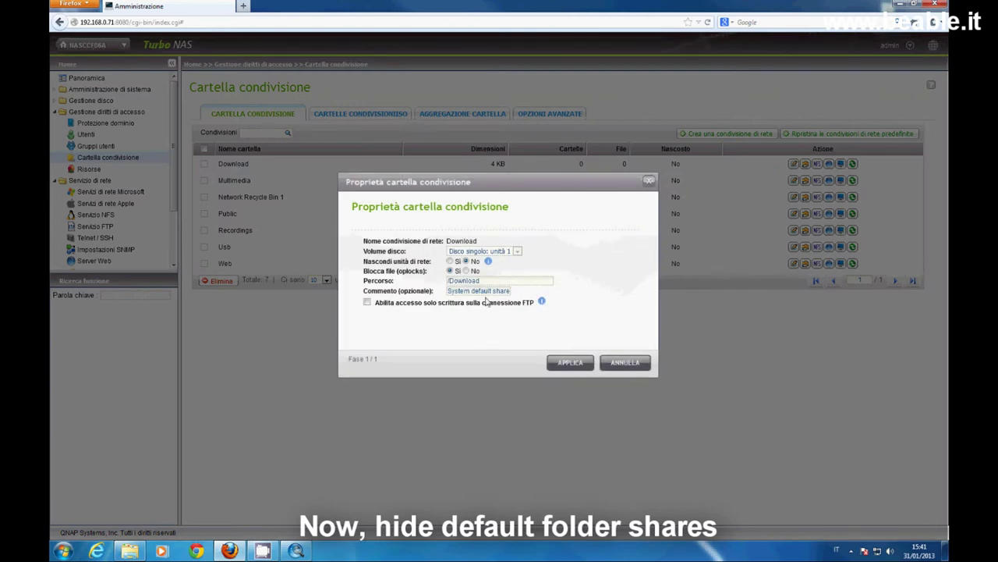
click(450, 261)
click(567, 364)
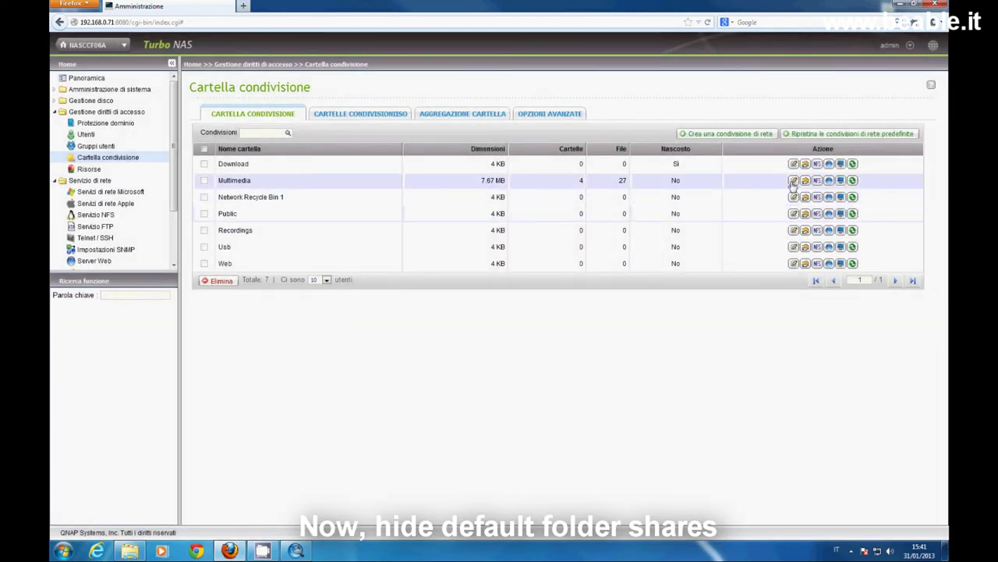
click(794, 180)
click(450, 261)
click(568, 362)
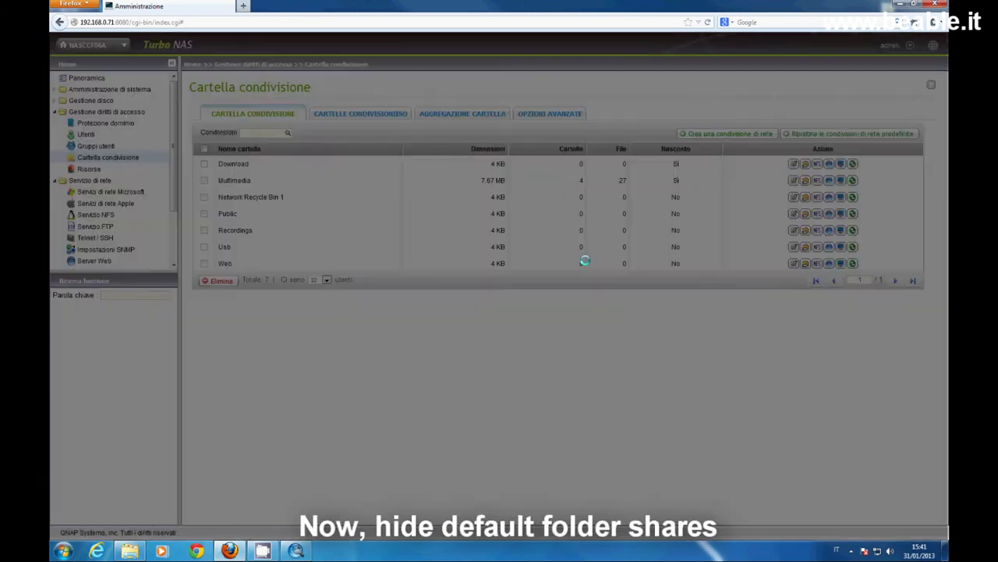
Hide Network Recycle Bin 1 and the Public share, re-saving the recycle bin's setting once.
click(793, 197)
click(450, 260)
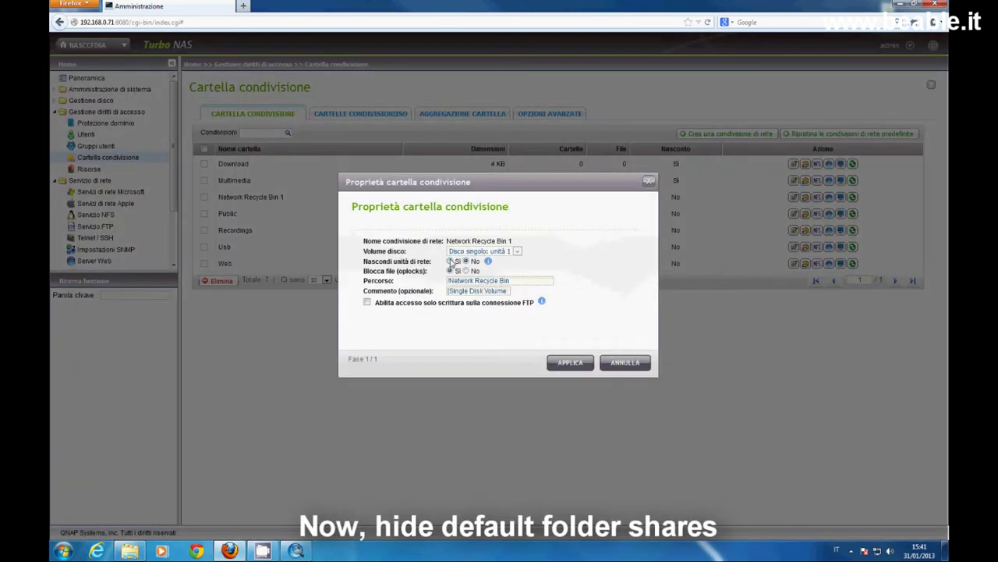
click(569, 362)
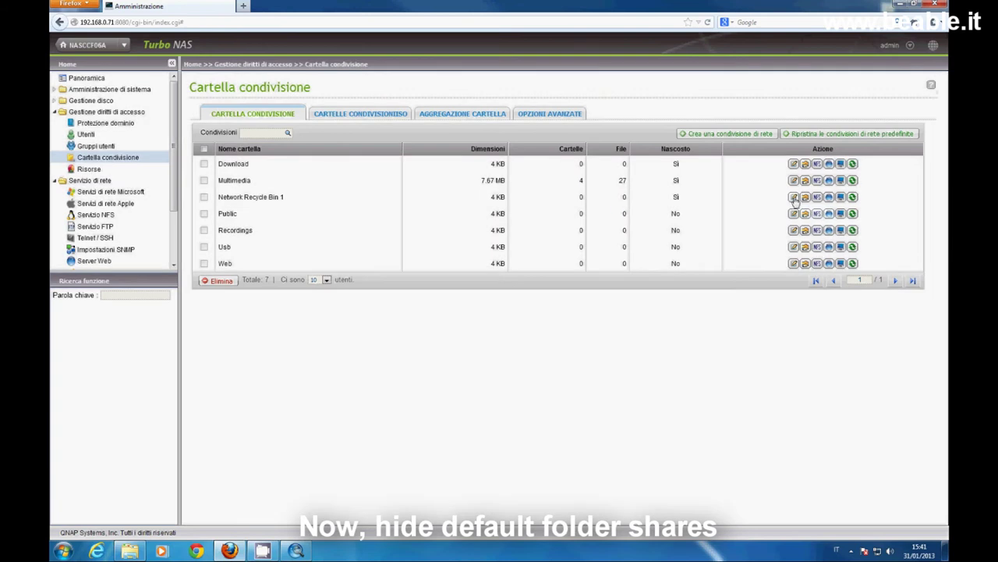
click(793, 213)
click(569, 362)
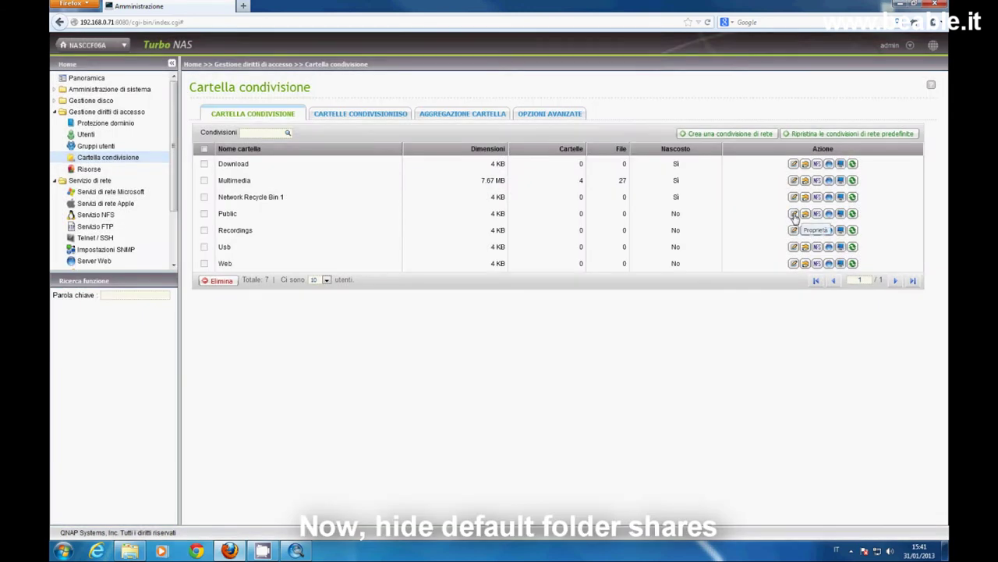
click(793, 213)
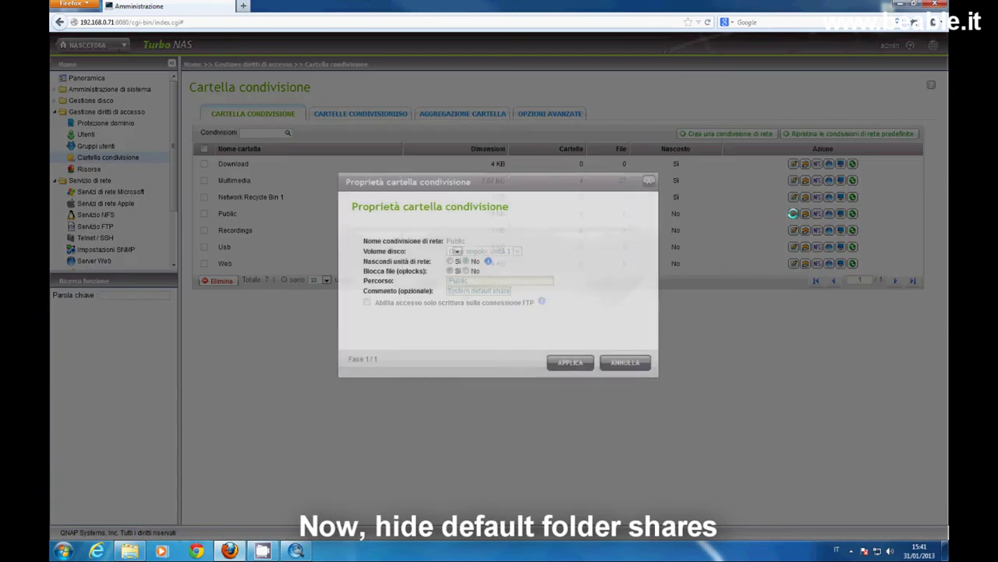
click(450, 260)
click(568, 362)
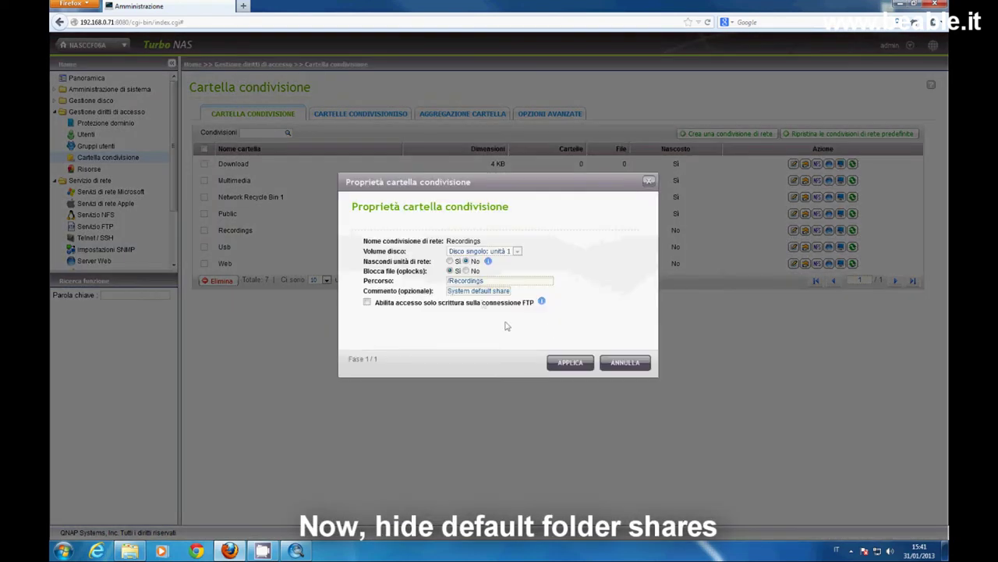
Set the Recordings, Usb and Web shares to hidden network drives.
click(450, 261)
click(584, 362)
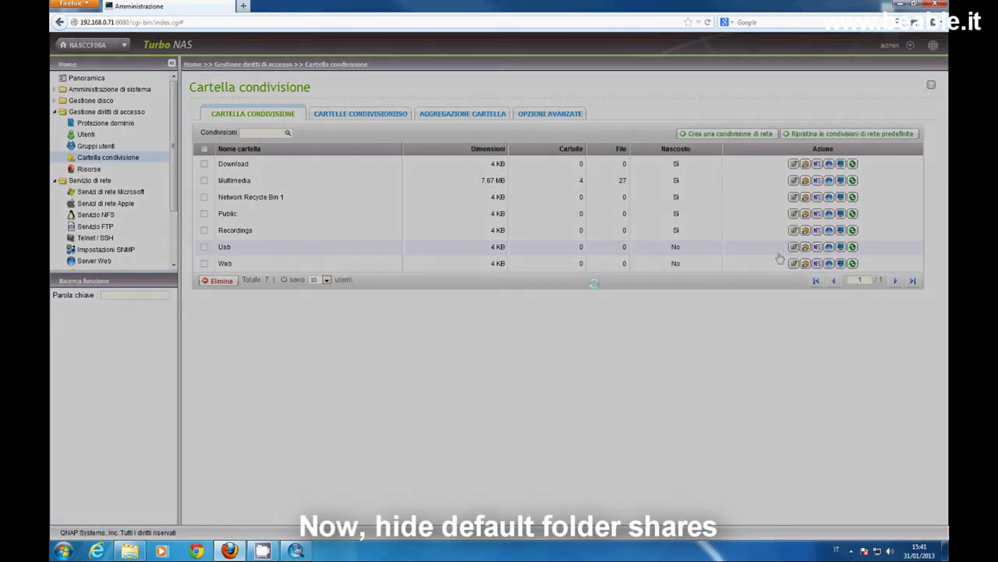
click(794, 247)
click(450, 261)
click(569, 362)
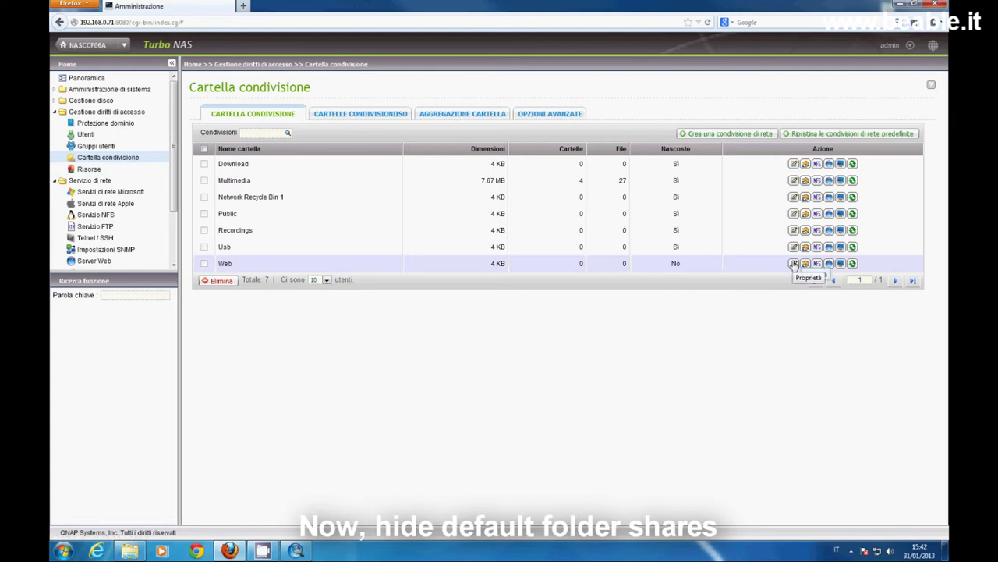
click(794, 264)
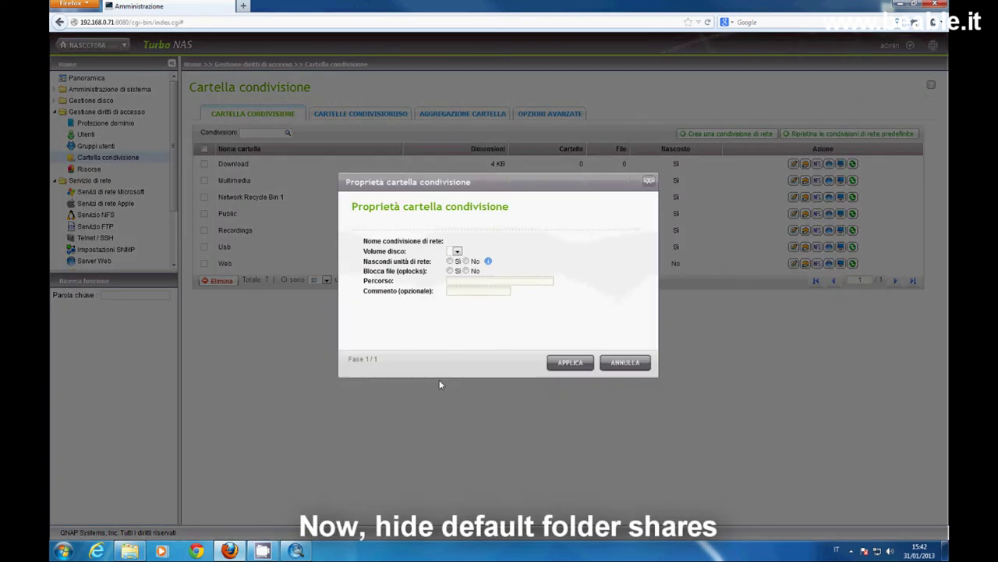
click(452, 261)
click(570, 362)
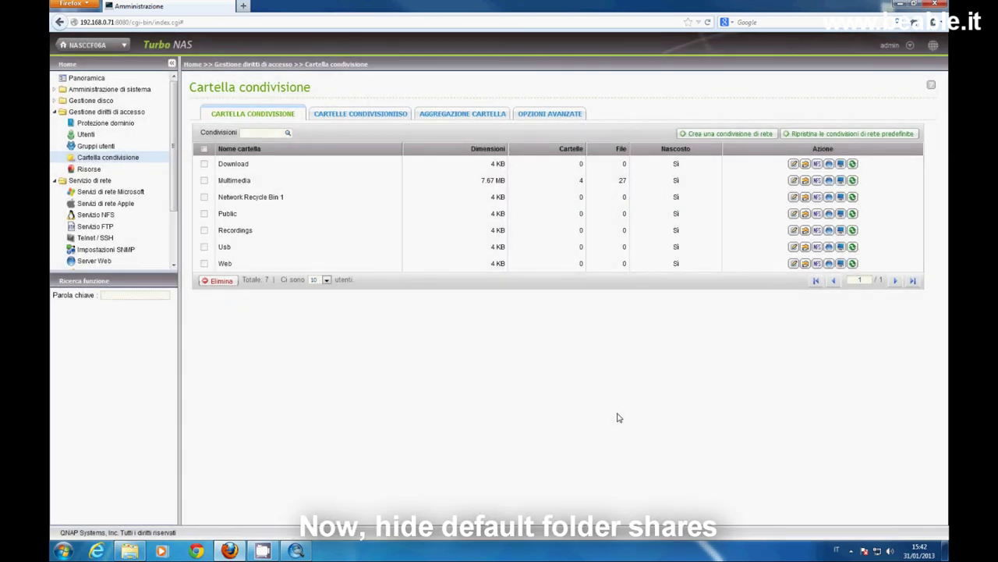
Run the new-share wizard, naming the folder 'backup' and granting admin per-user read/write access.
click(724, 134)
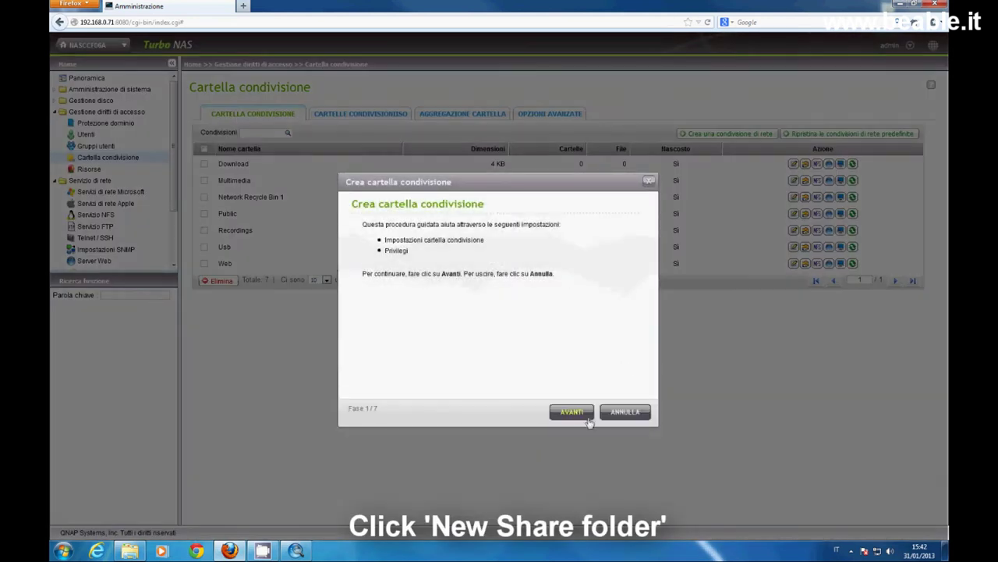
click(587, 418)
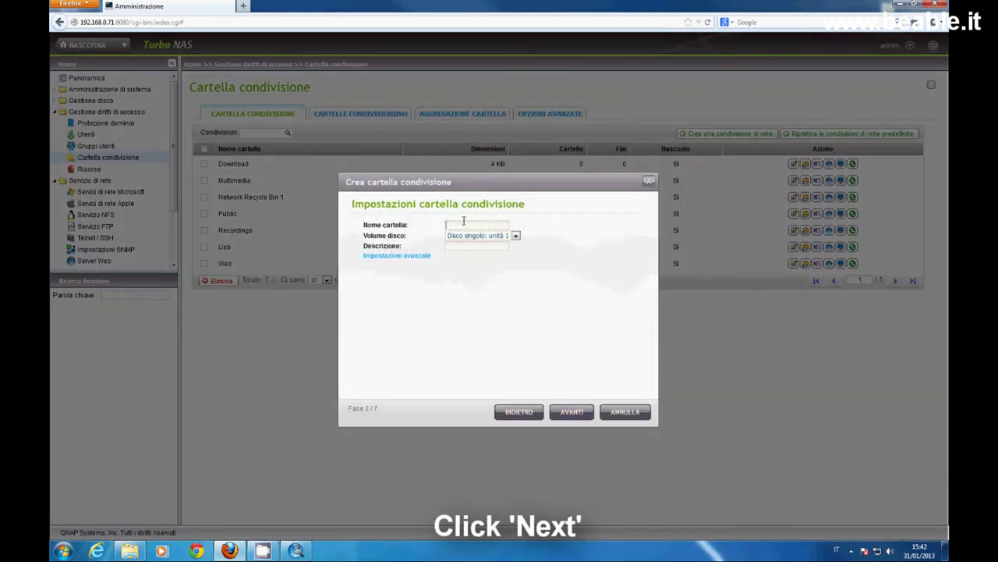
text(backup)
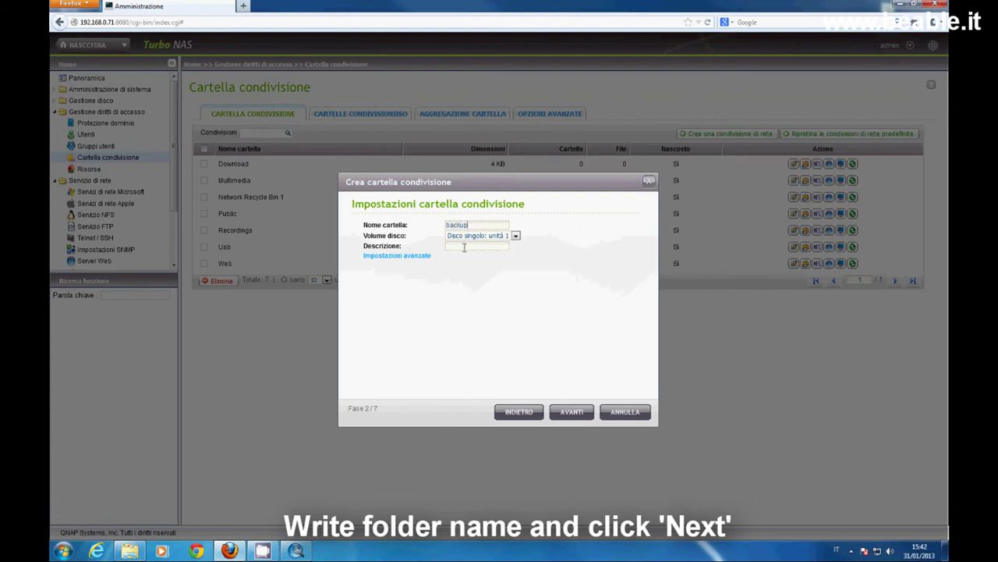
click(414, 257)
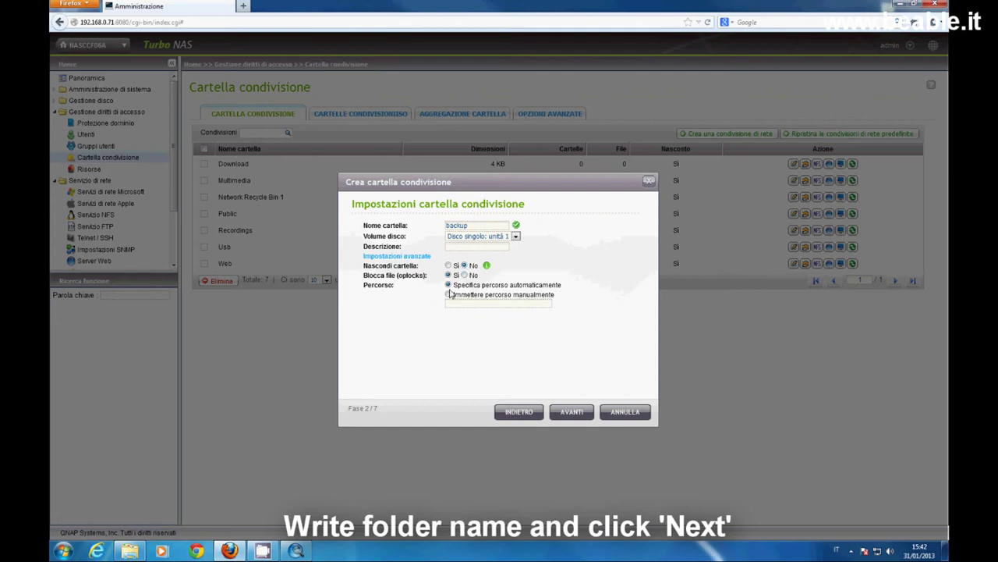
click(575, 418)
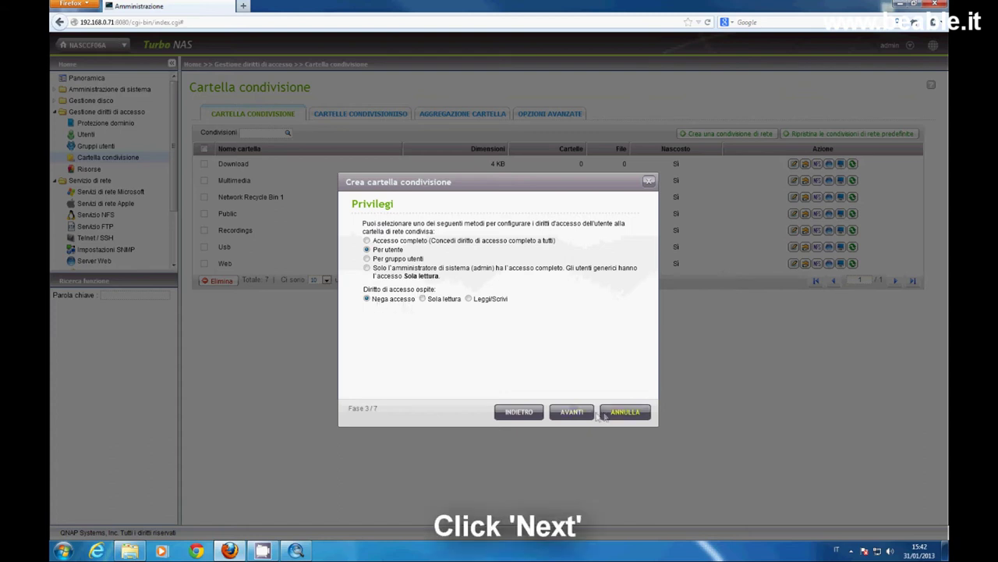
click(572, 414)
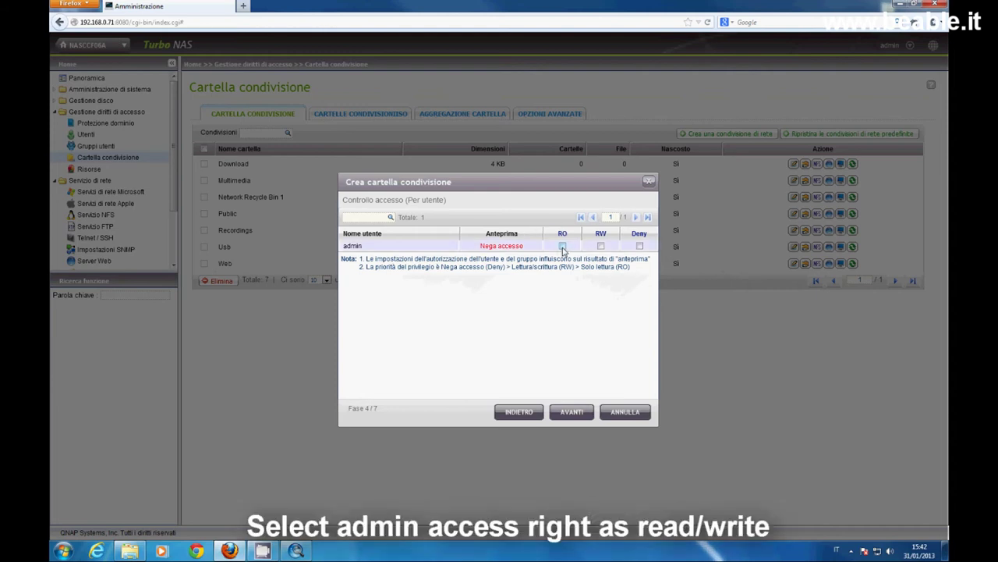
click(601, 246)
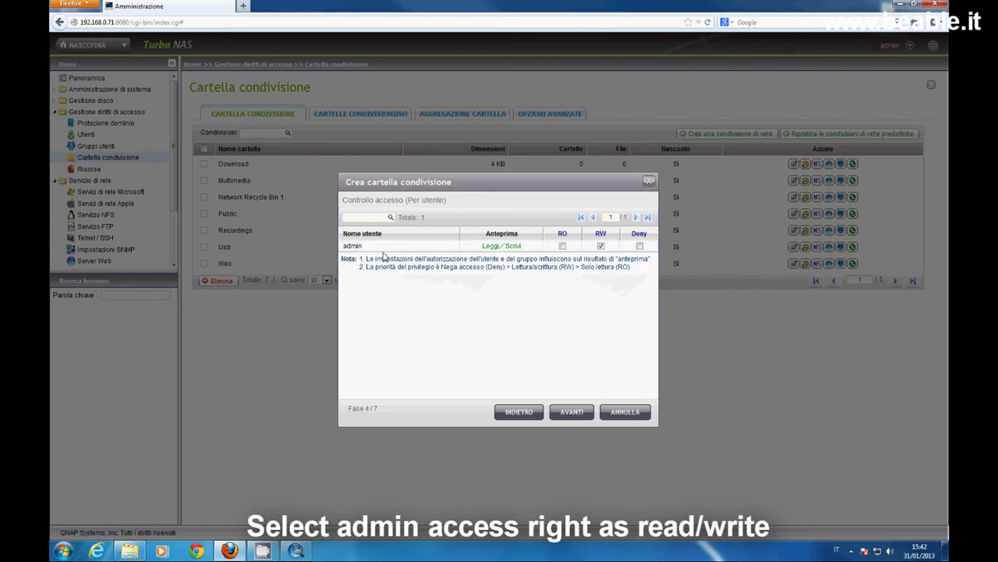
click(572, 411)
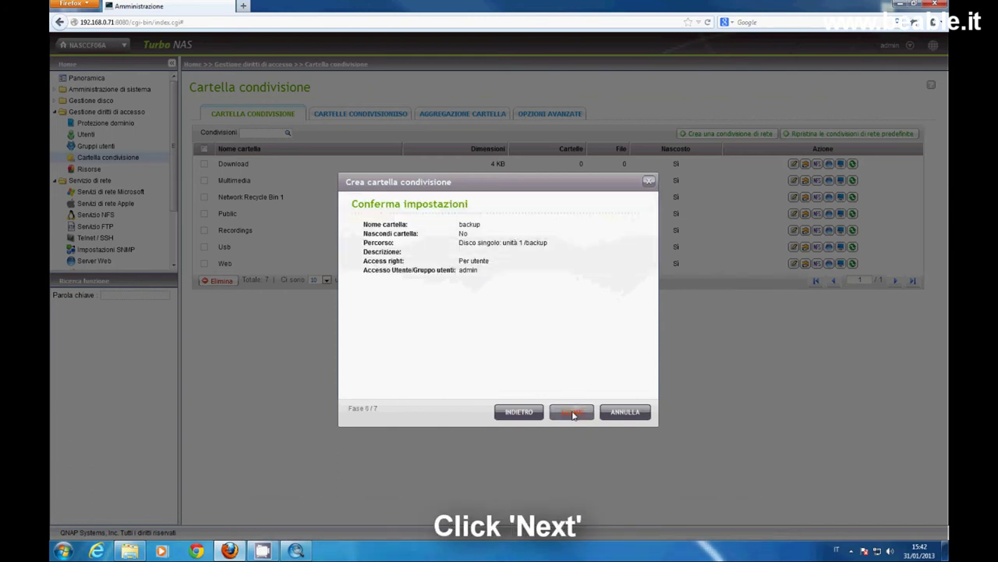
click(572, 411)
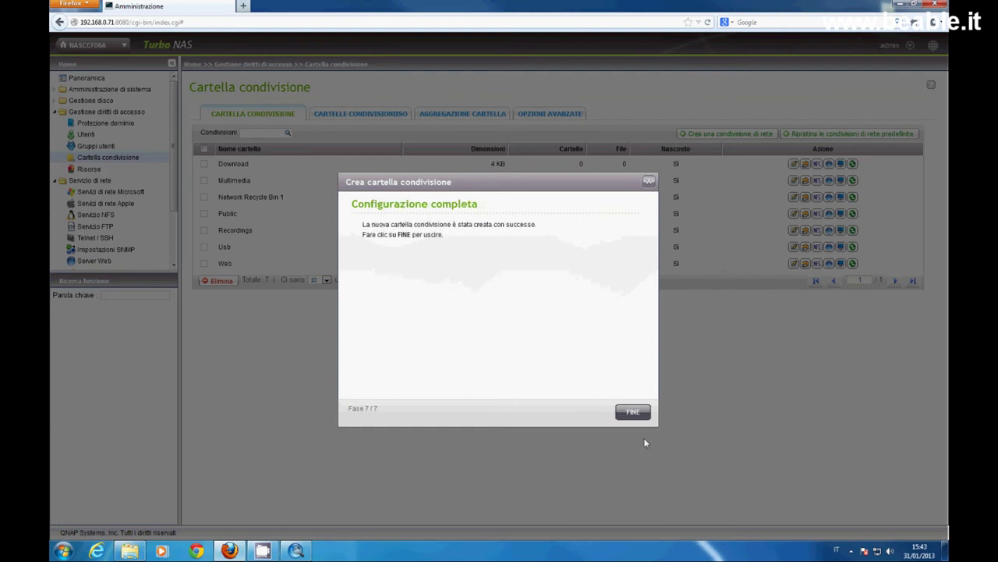
click(633, 411)
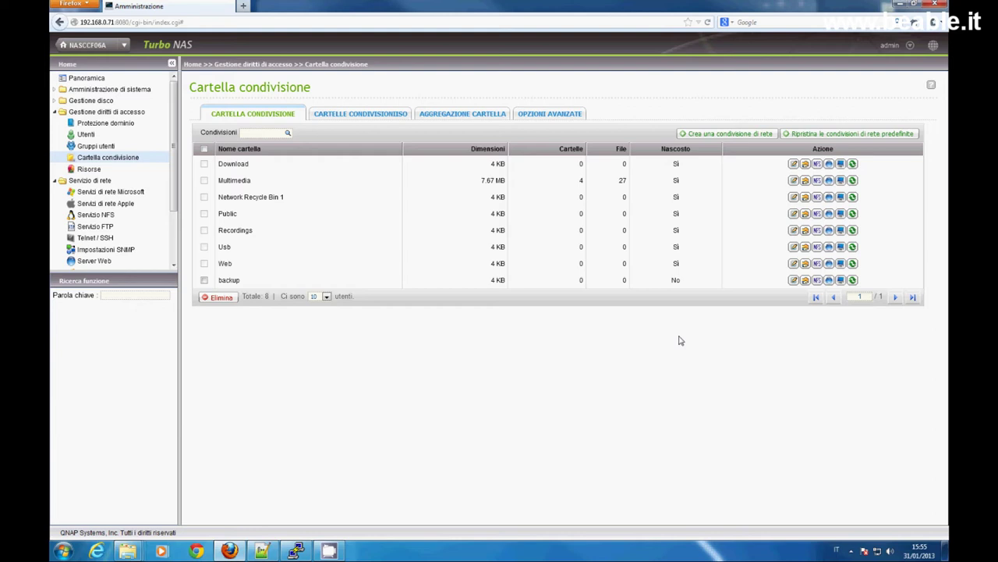
In the backup share's NFS access dialog, choose Leggi / Scrivi access rights.
click(817, 280)
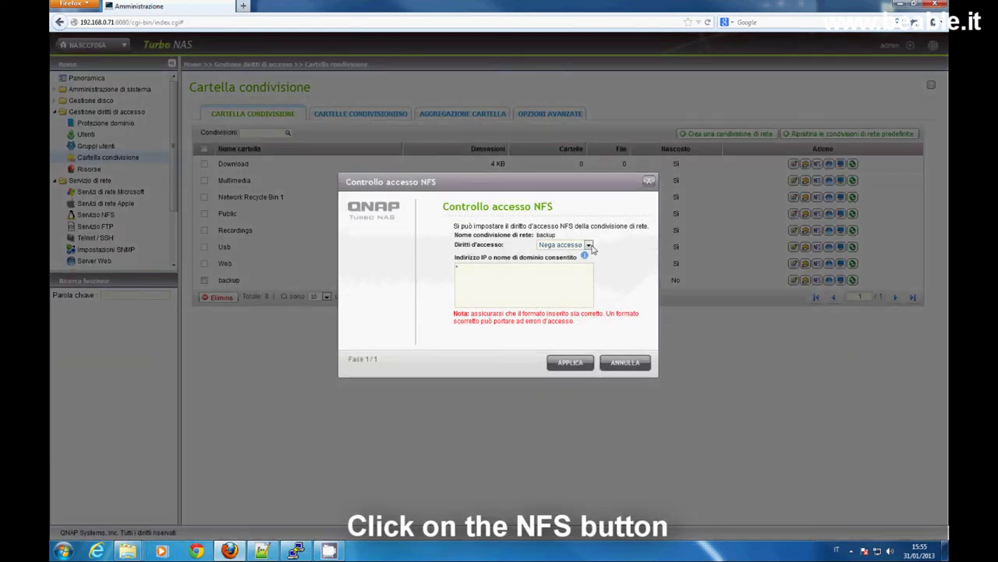
click(588, 245)
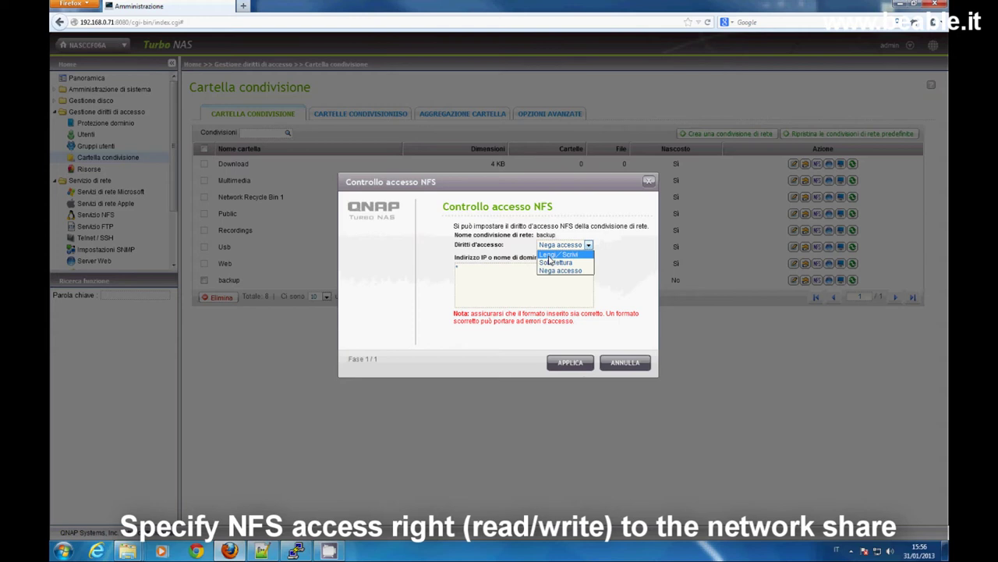
click(551, 256)
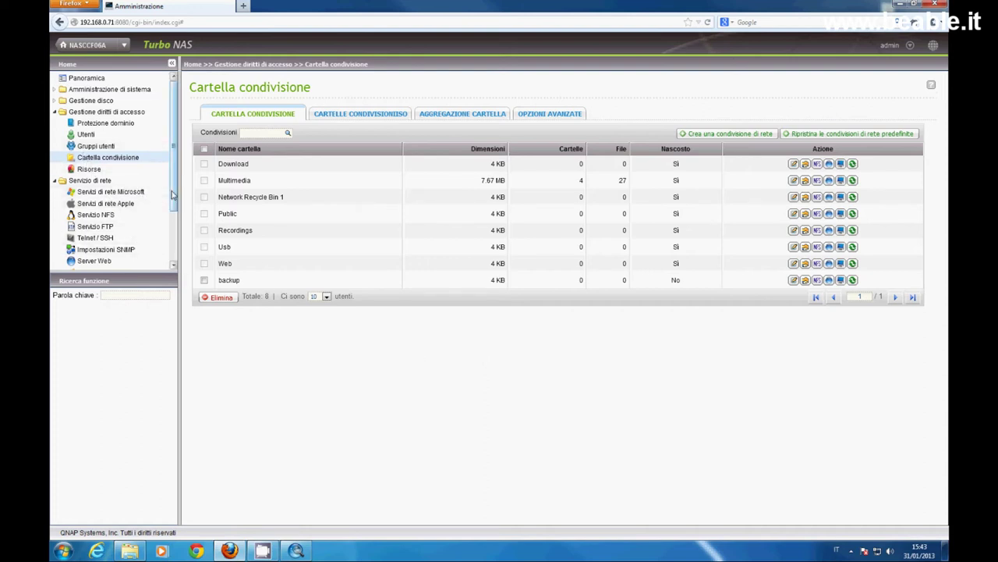
Under Gestione, view the system information and services pages, ending on Controllo risorse.
scroll(173, 195, down, 3)
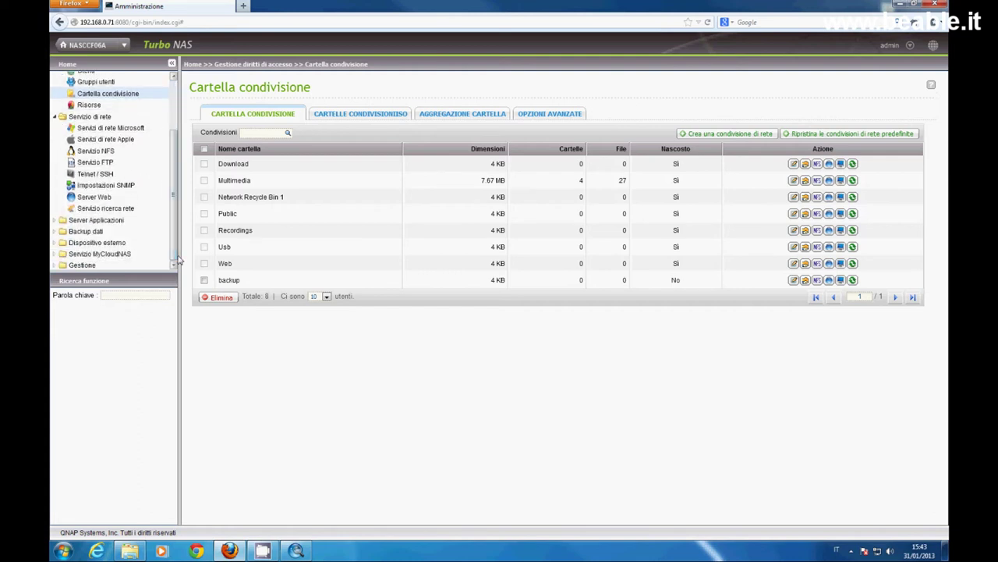
click(92, 266)
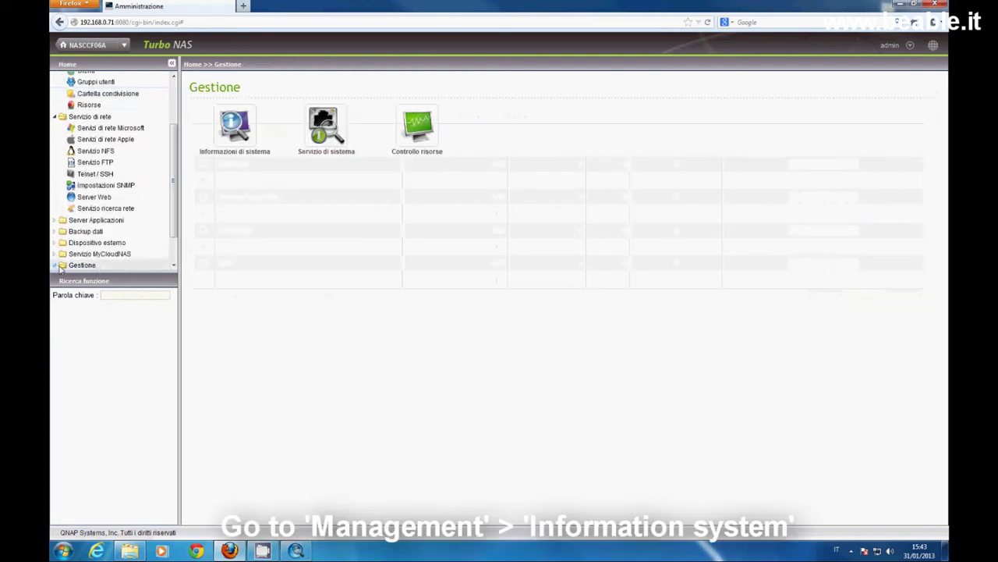
click(92, 242)
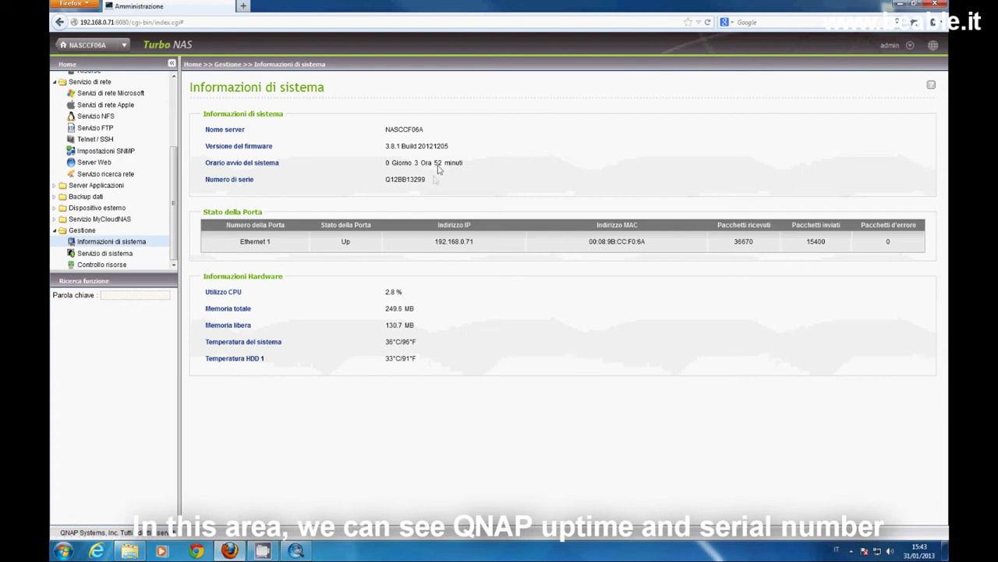
click(105, 253)
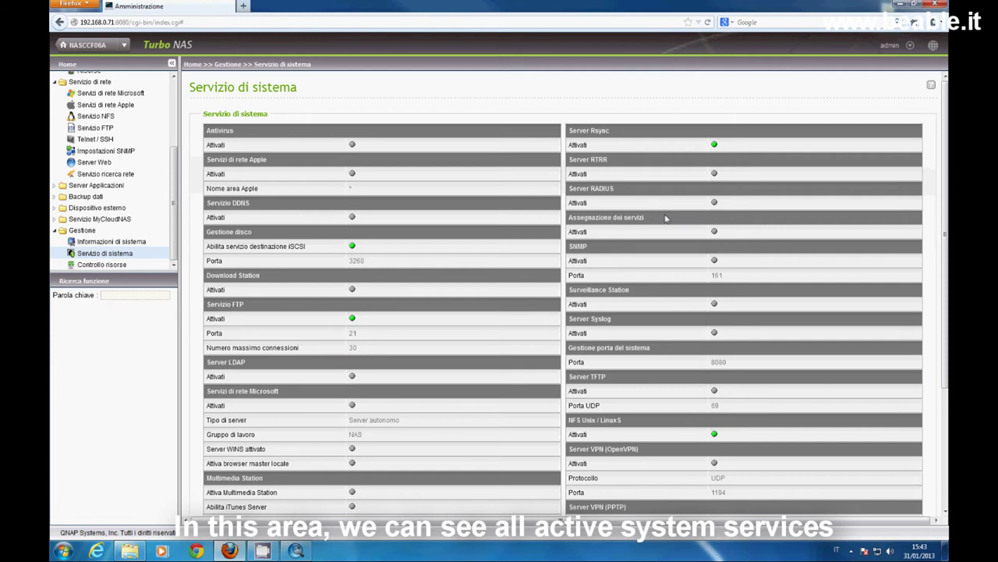
click(106, 264)
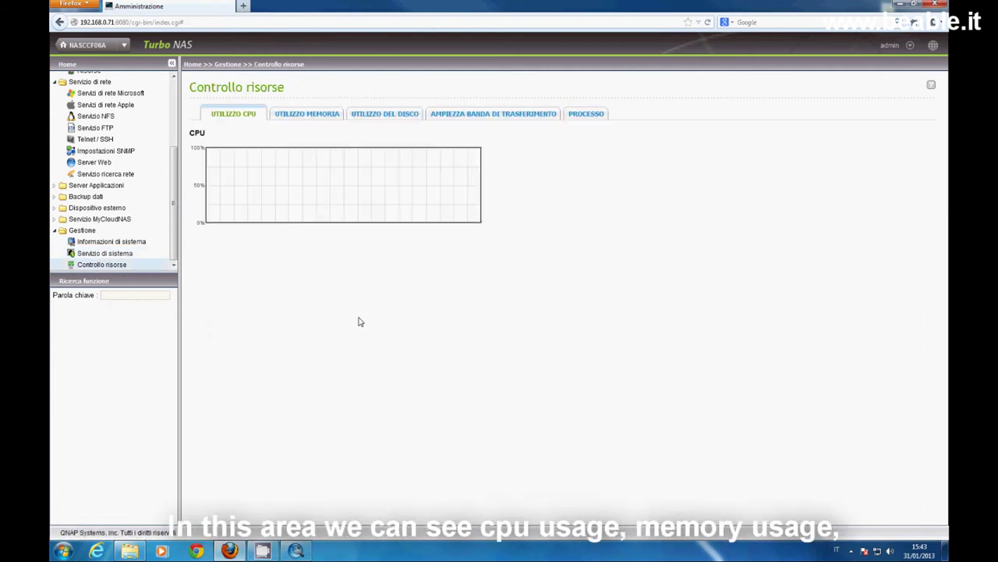
View the memory, disk, bandwidth and process tabs, then collapse the Gestione section.
click(316, 119)
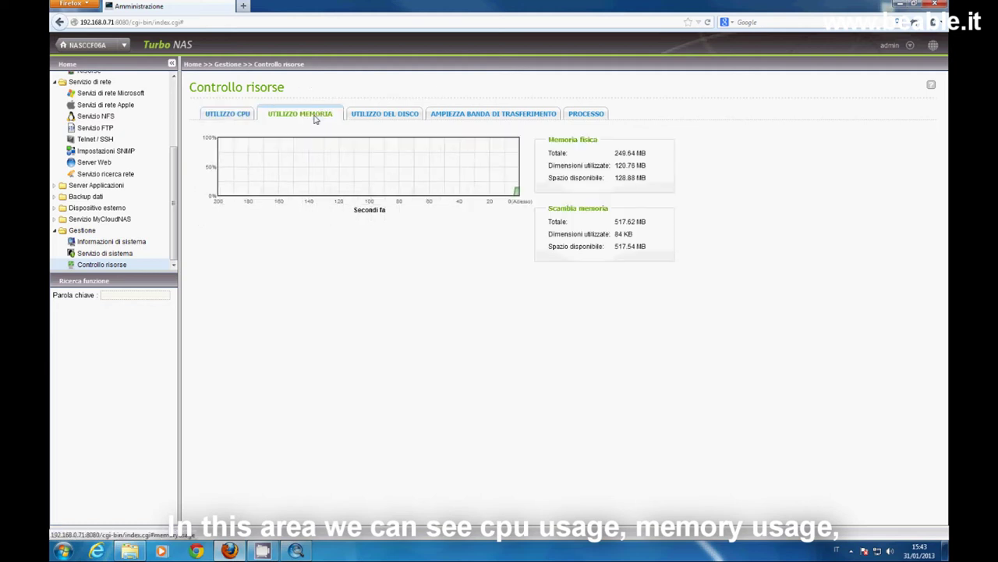
click(396, 115)
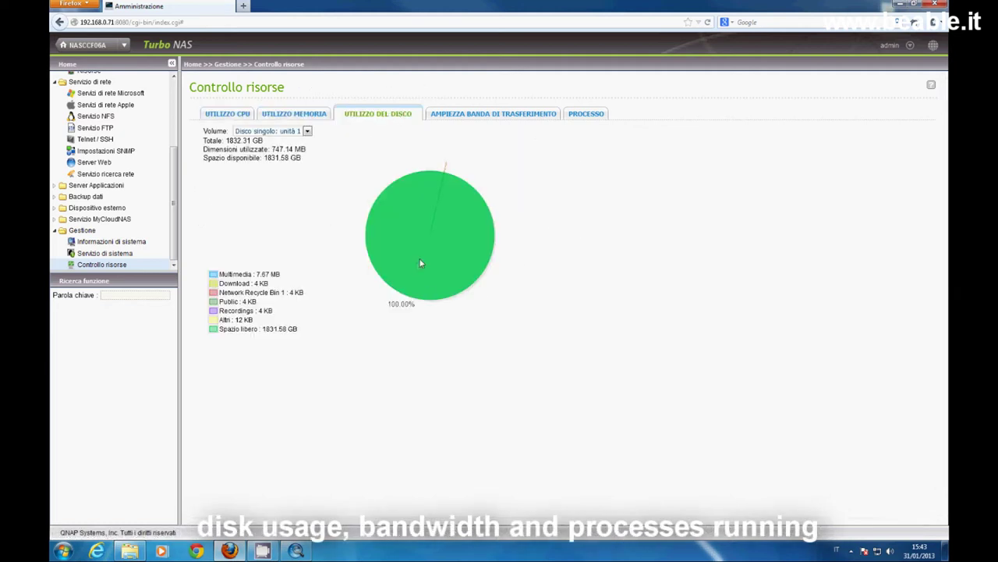
click(480, 114)
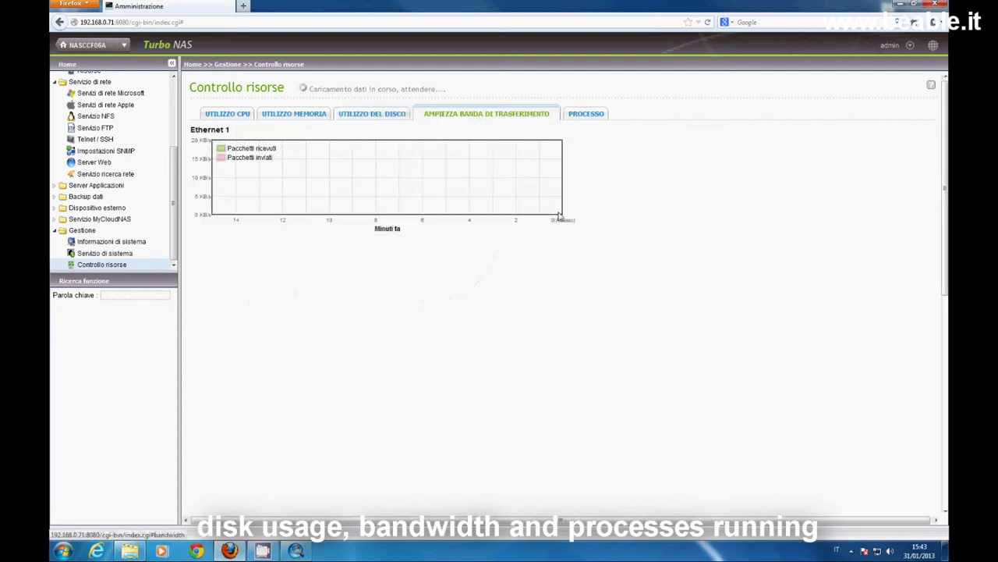
click(580, 116)
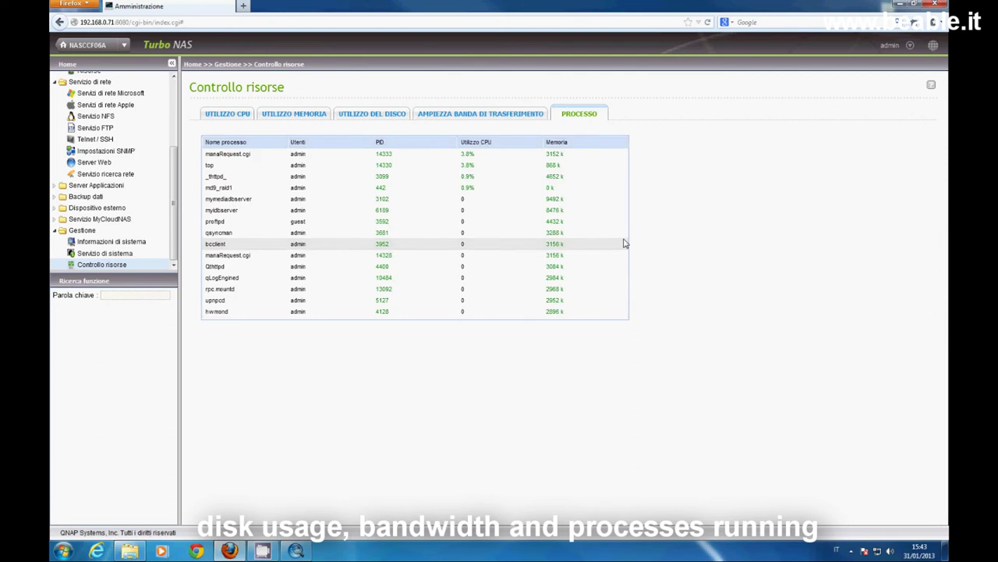
click(57, 231)
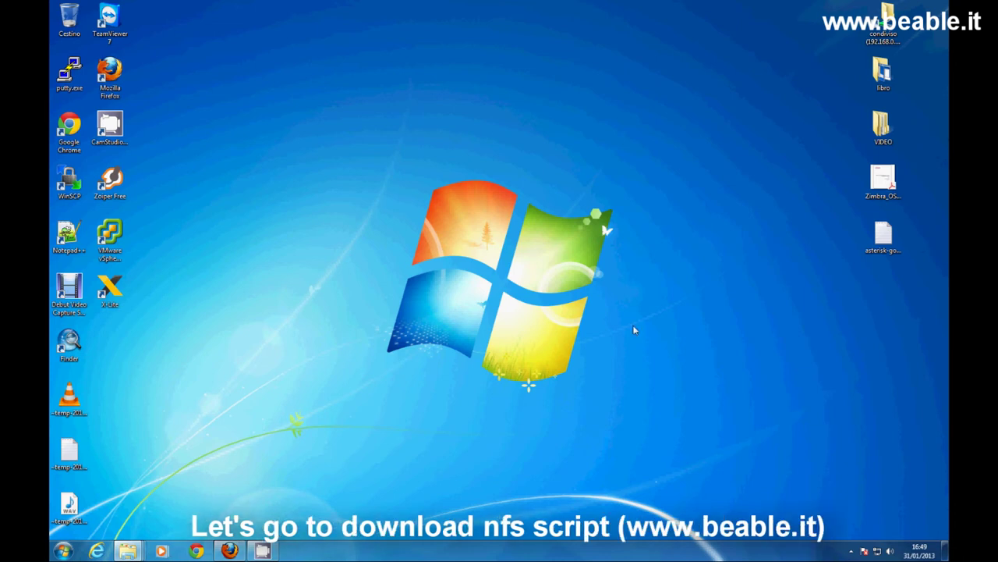
Restore Firefox, save nfs.sh from the Script Asterisk page, and minimize the browser.
click(229, 550)
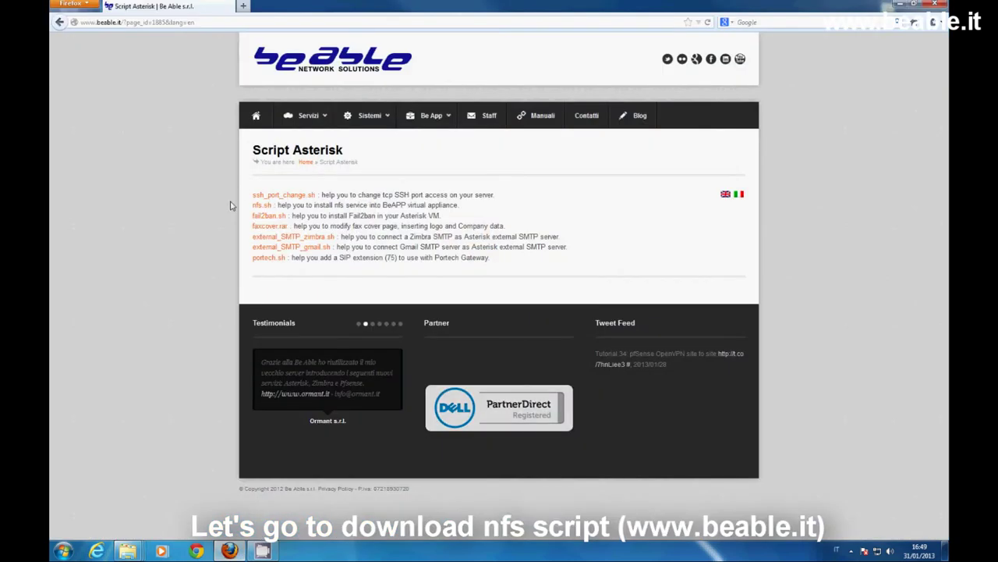
click(261, 206)
click(596, 324)
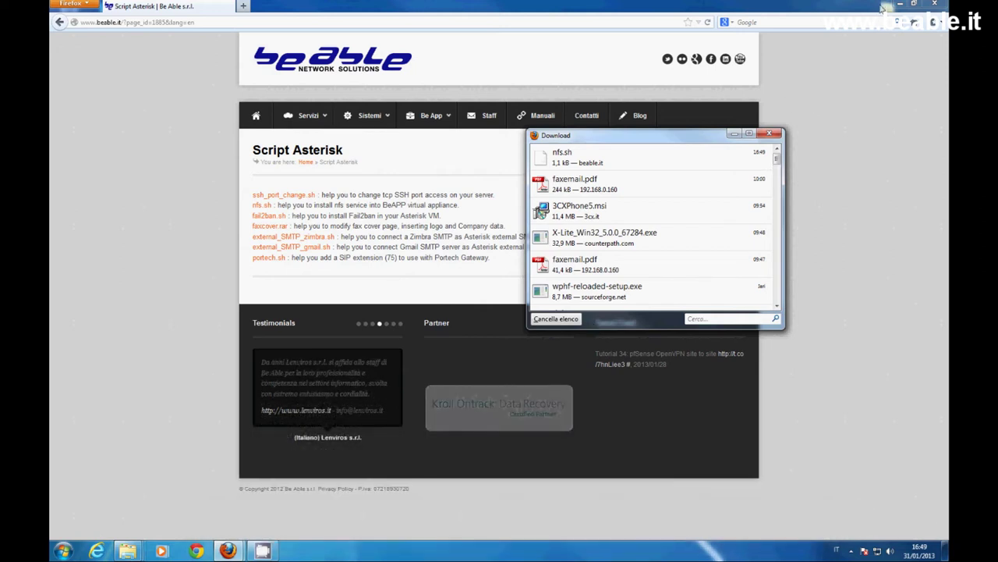
click(899, 4)
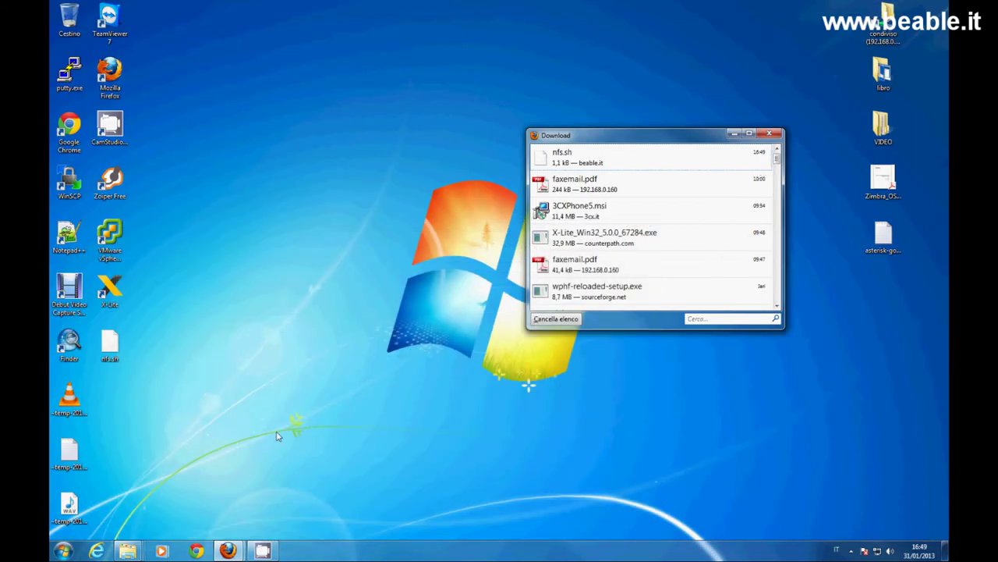
Launch WinSCP and log in to 192.168.0.70 as root with the account password.
click(769, 134)
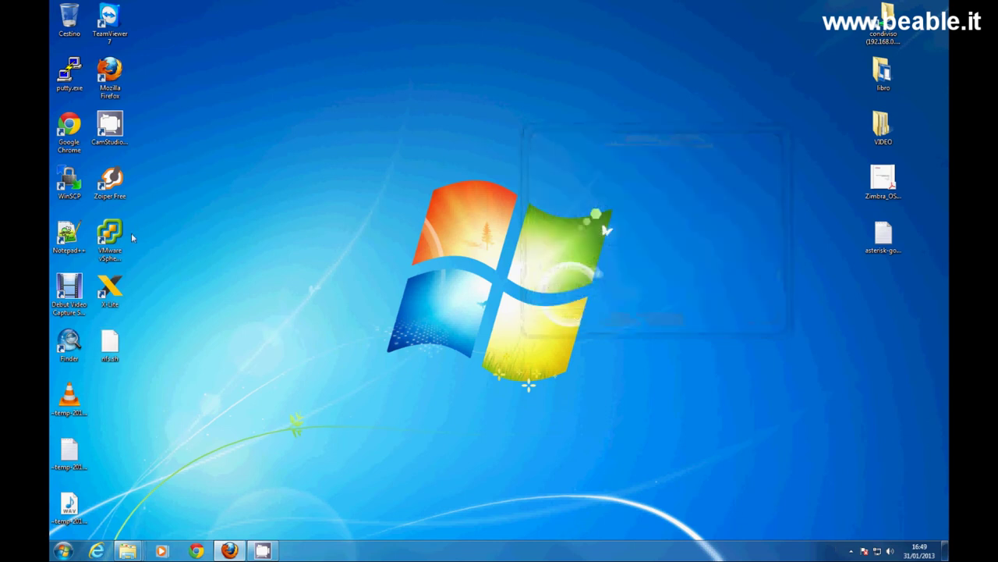
double_click(82, 185)
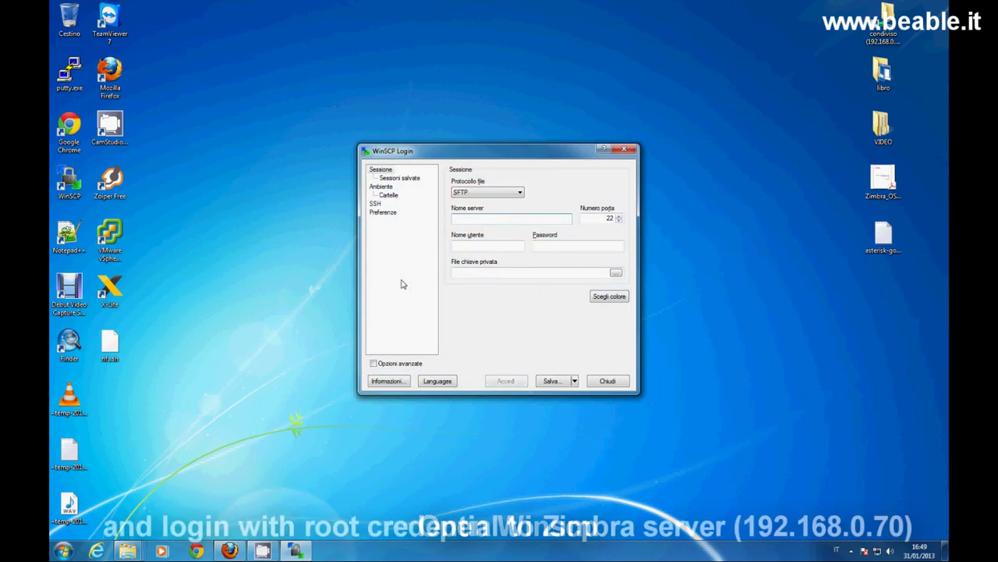
text(192.1)
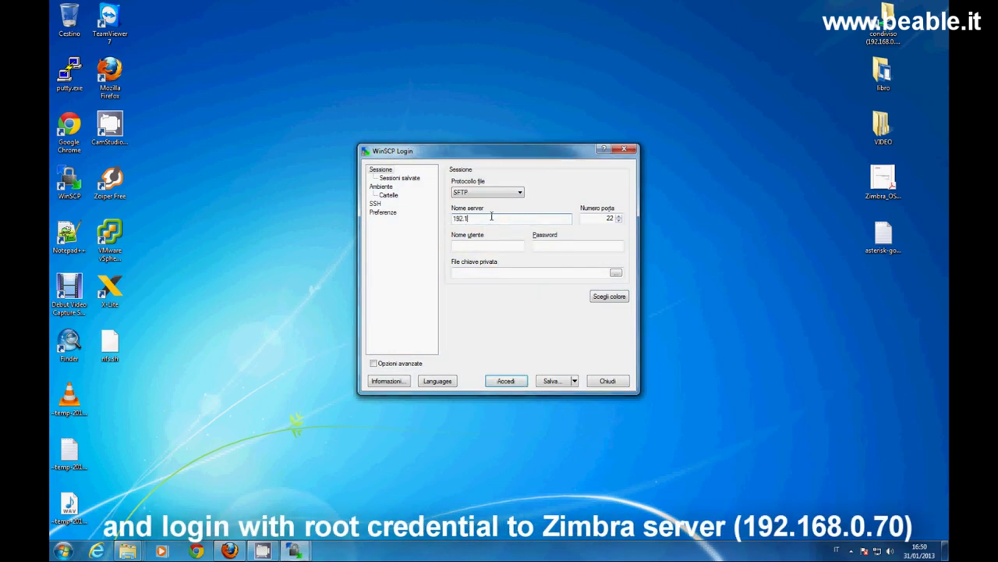
text(68.0.70)
key(Tab)
click(489, 245)
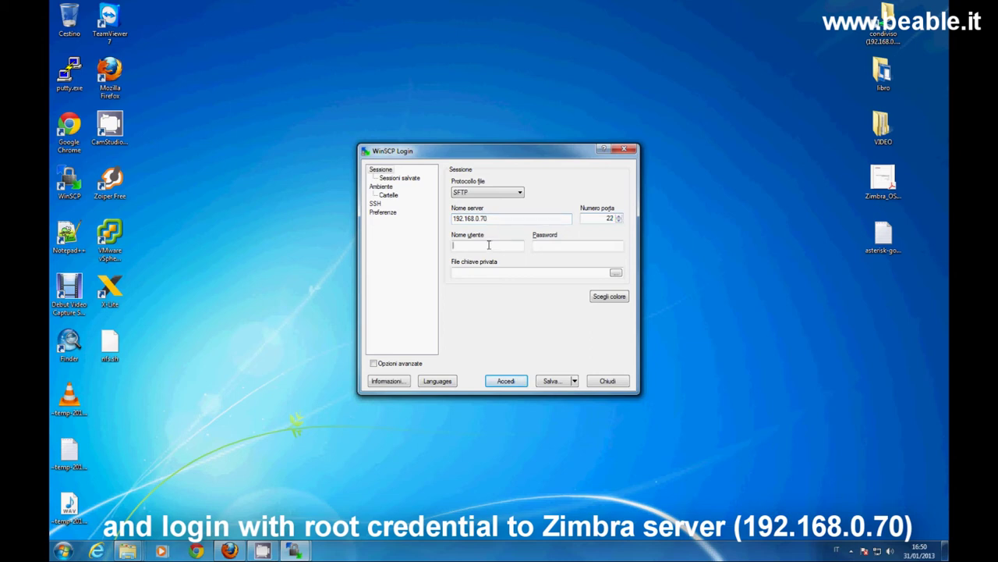
text(root)
key(Tab)
key(Return)
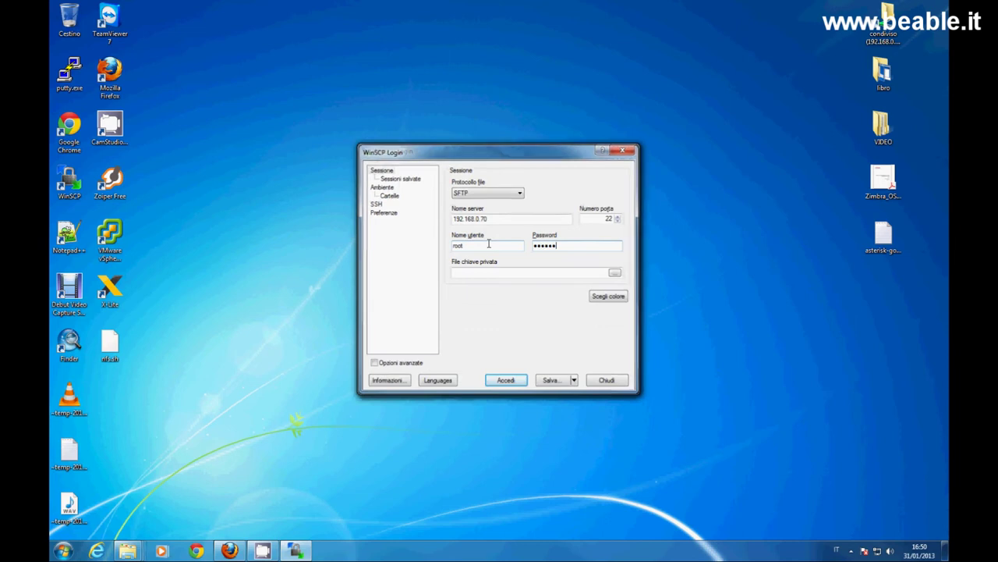
Copy nfs.sh from the local Desktop into the server's /tmp, then close WinSCP.
click(624, 149)
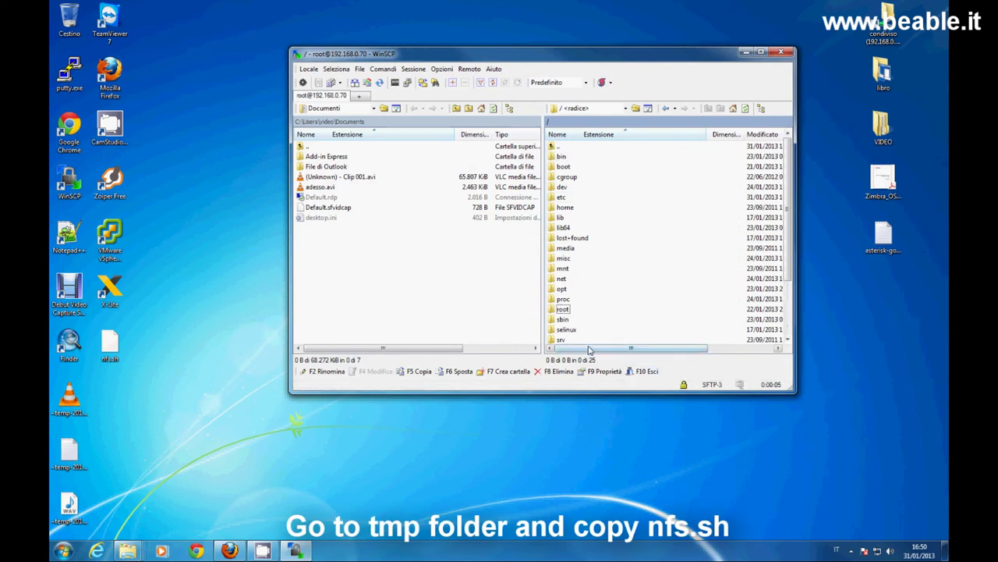
scroll(583, 326, down, 2)
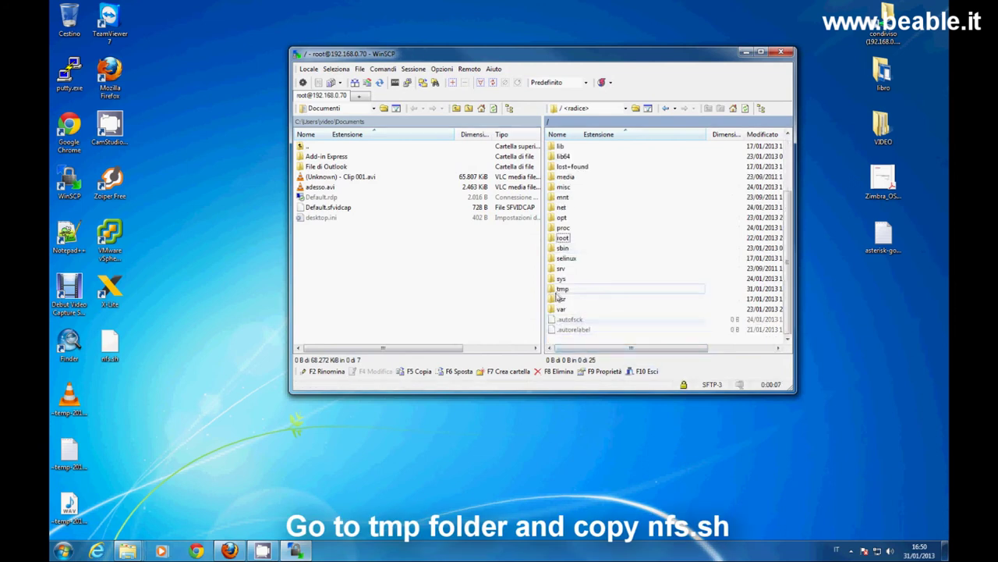
double_click(563, 299)
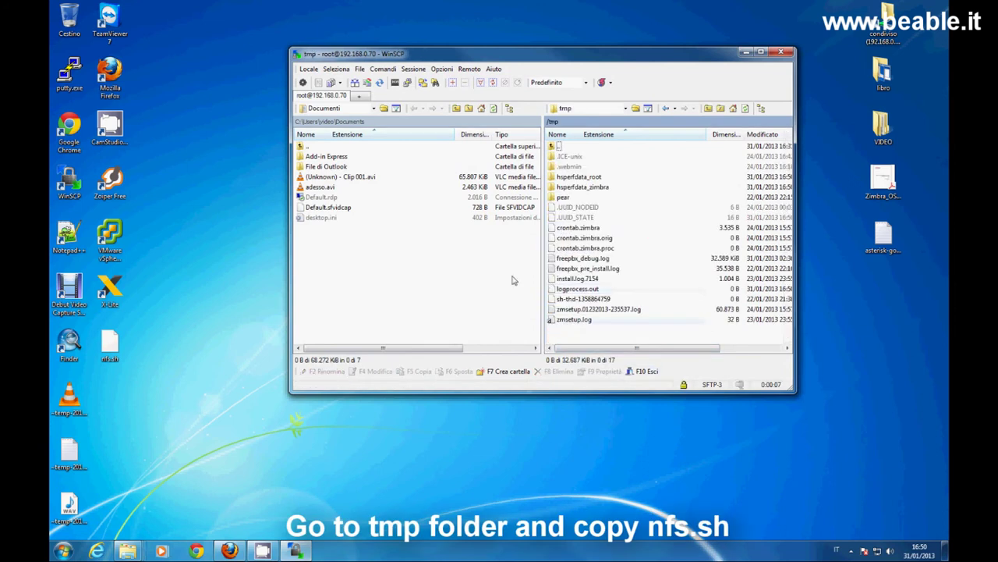
click(307, 148)
double_click(306, 148)
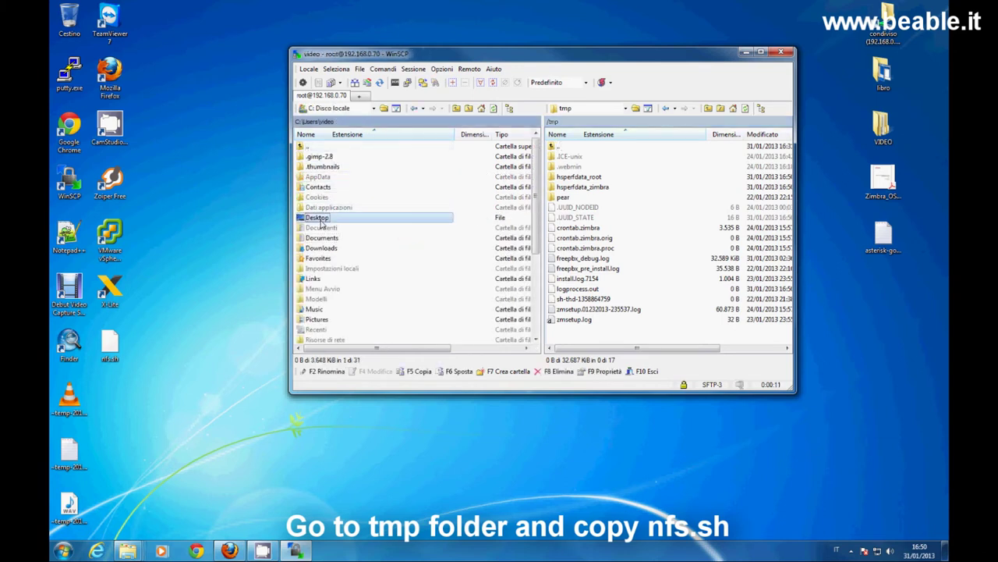
double_click(339, 219)
drag(315, 248, 612, 340)
key(Return)
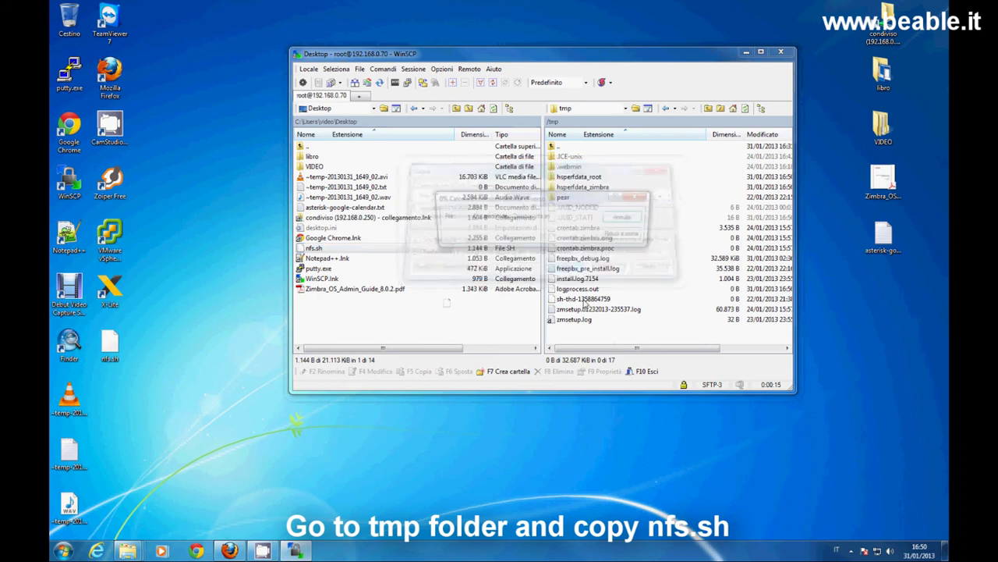
click(781, 52)
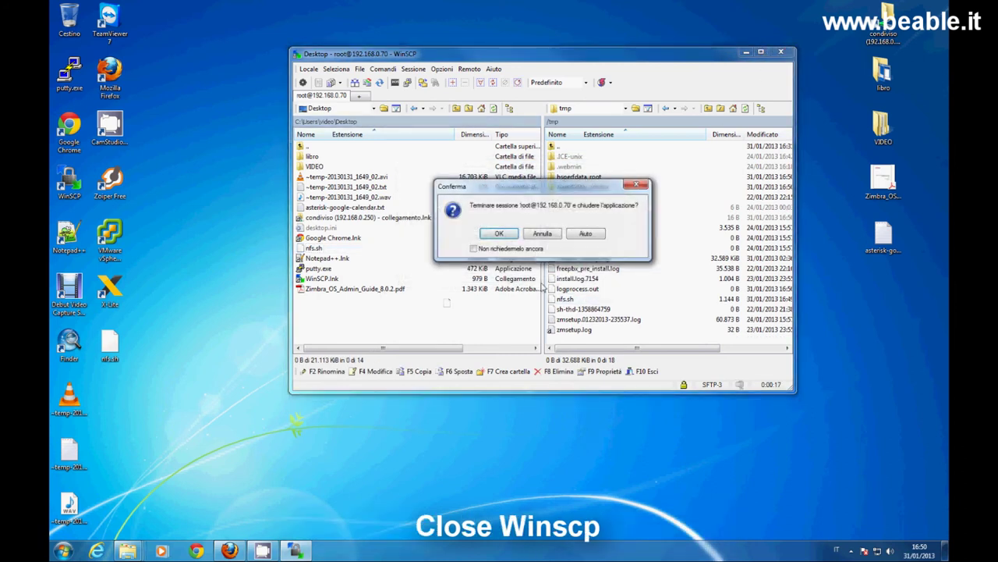
click(511, 234)
Launch PuTTY and connect to 192.168.0.70, logging in as root.
key(Down)
key(Down)
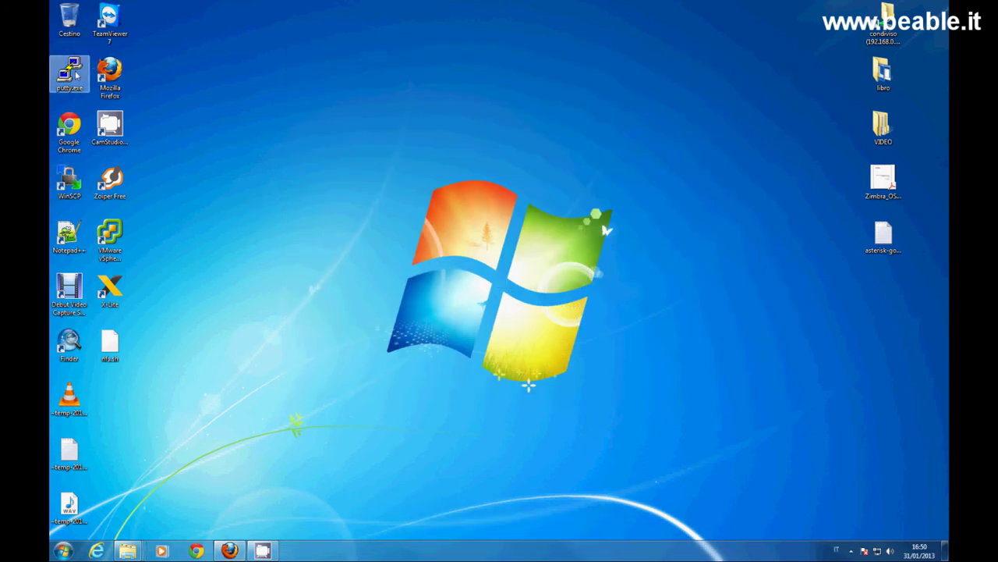
key(Return)
click(528, 284)
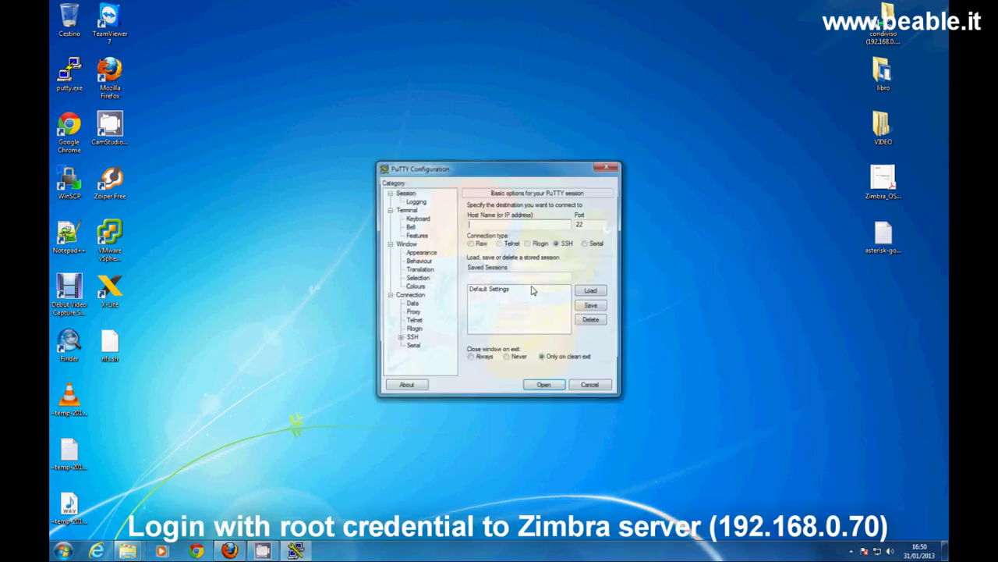
text(192.1)
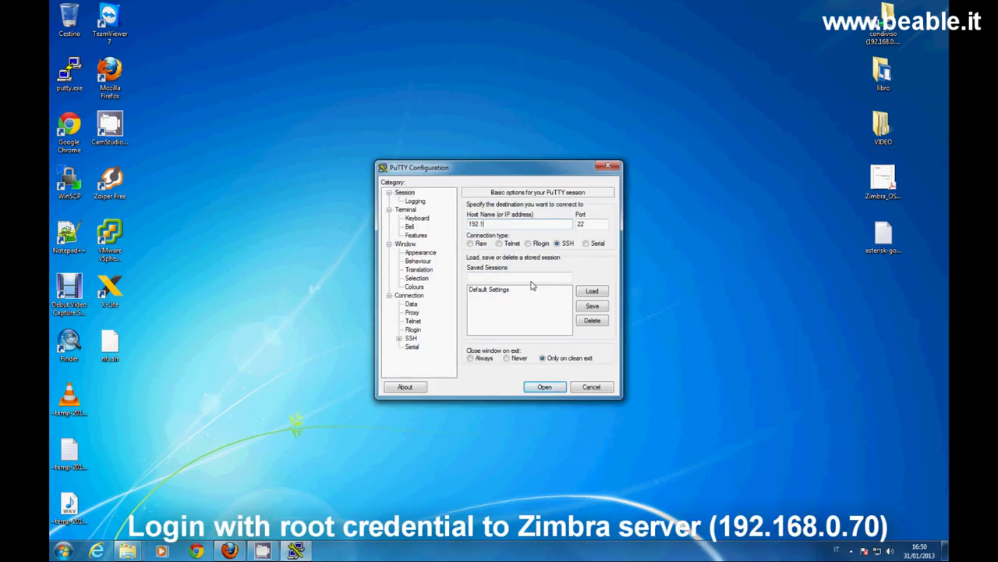
text(68.0.70)
key(Return)
text(root)
key(Return)
key(Return)
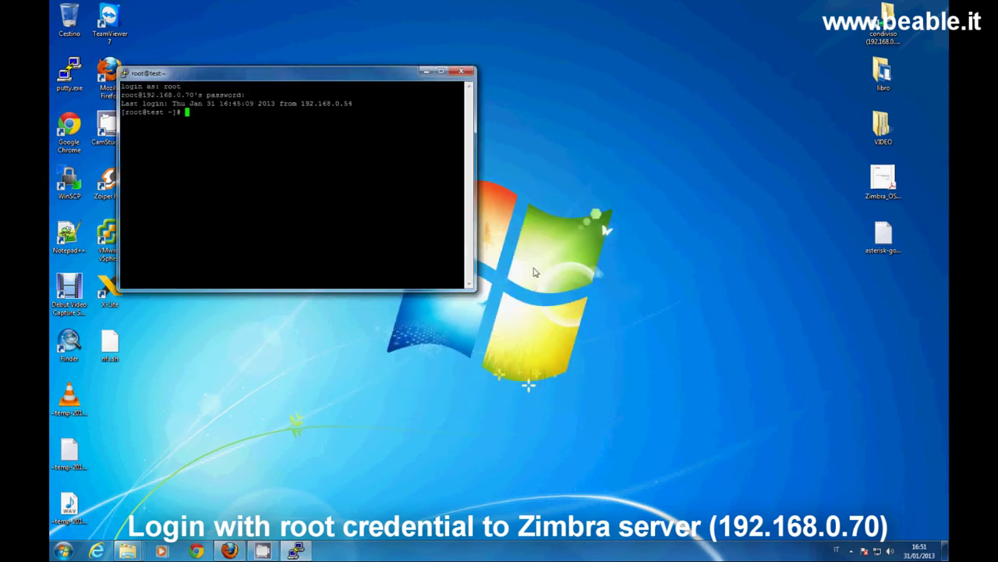
Change into /tmp with cd /tmp and enlarge the terminal window.
text(cd )
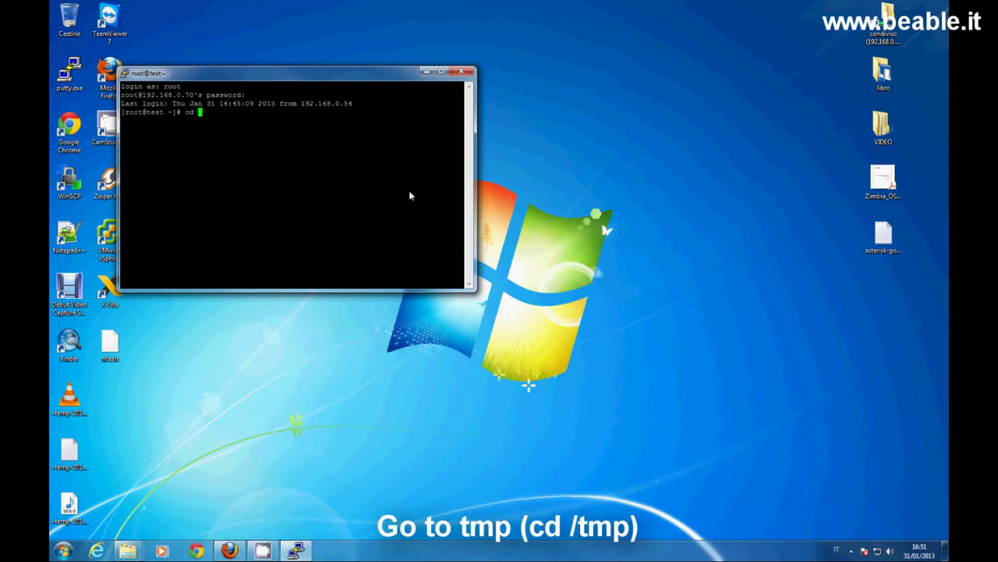
text(/tmp)
key(Return)
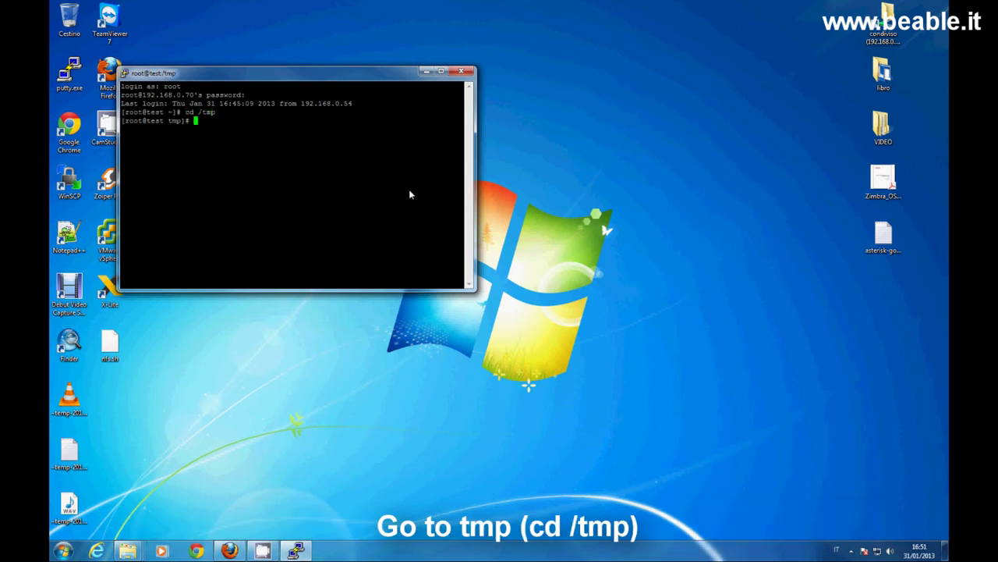
drag(475, 290, 785, 479)
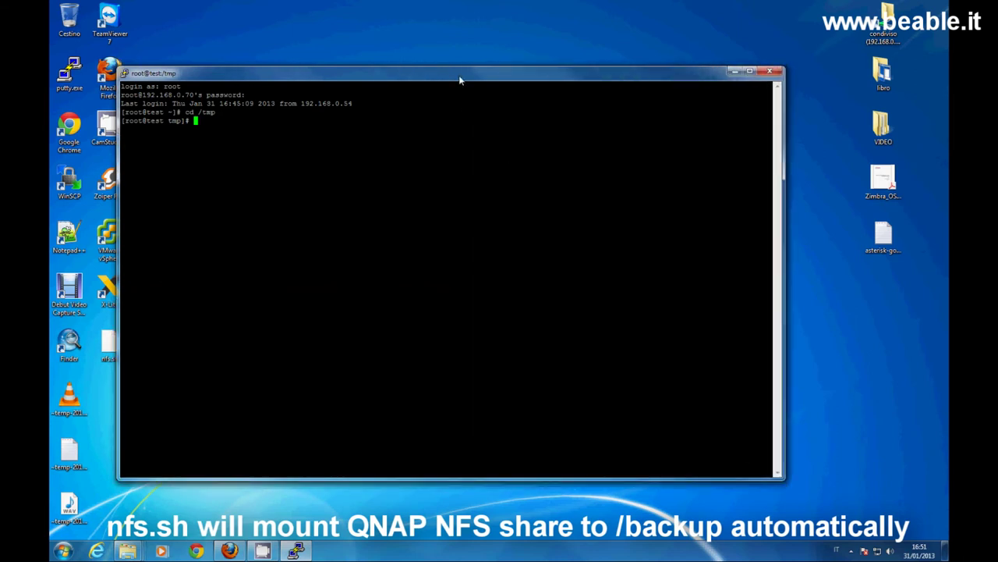
drag(459, 75, 503, 76)
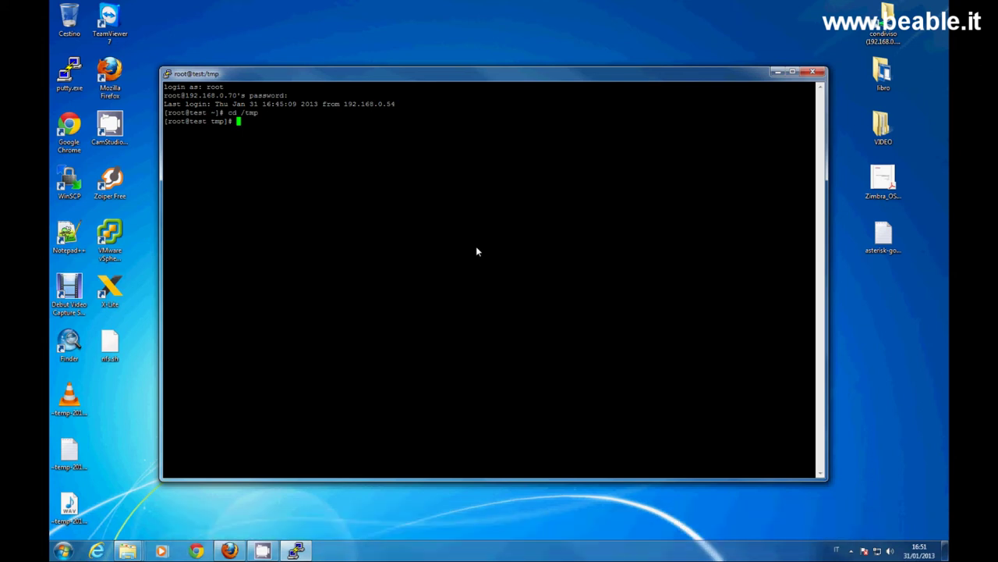
Make nfs.sh executable with chmod +x, clear the screen and list /tmp with ls -all.
text(ls)
key(Return)
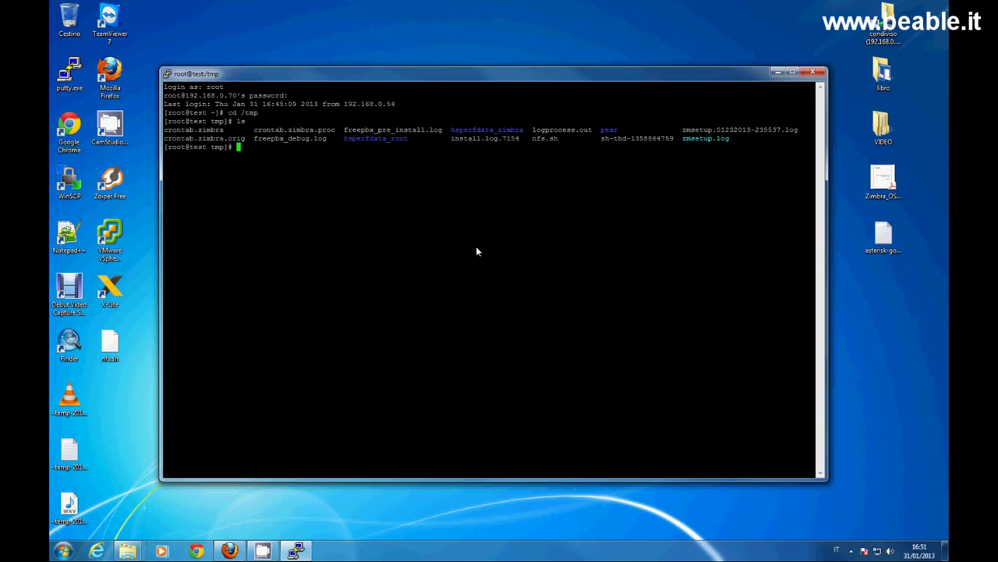
drag(537, 137, 558, 129)
click(538, 183)
text(chmod )
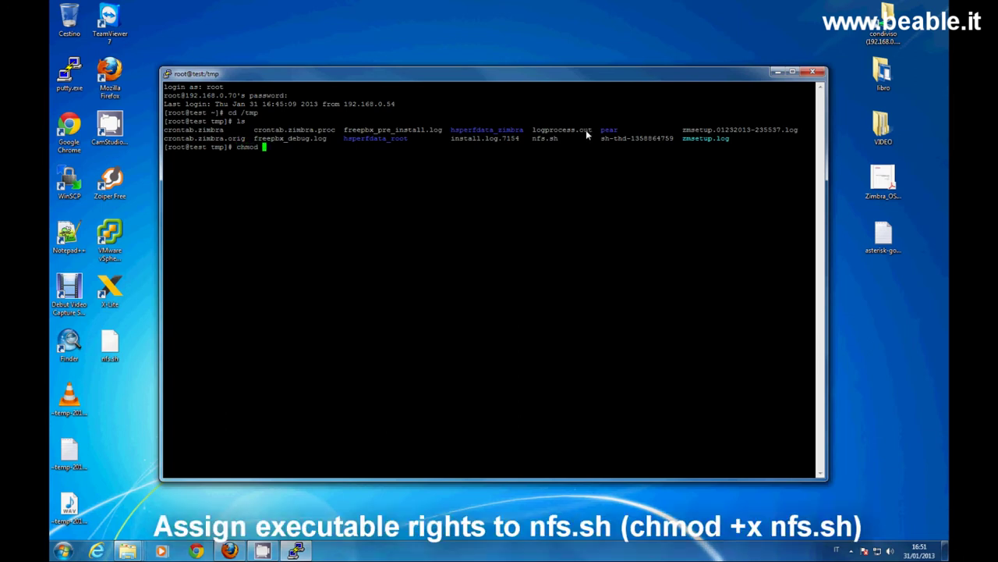
text(+x nfs.sh)
key(Return)
text(clear)
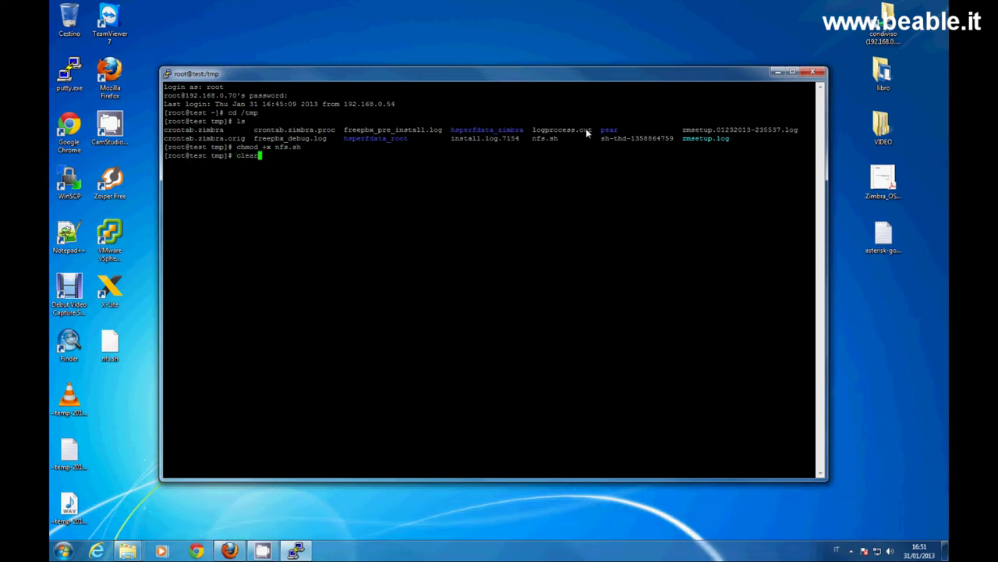
key(Return)
text(ls -all)
key(Return)
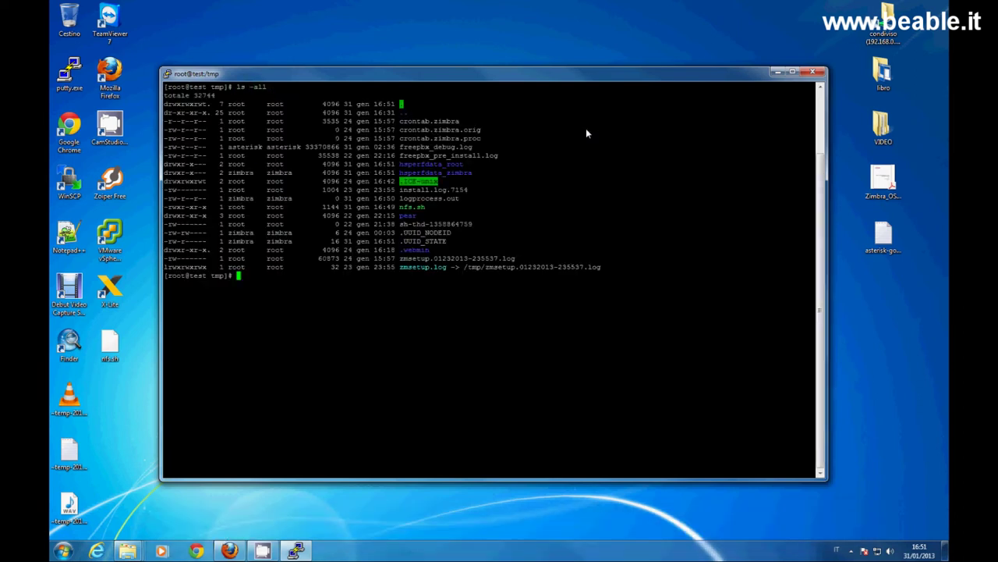
Run ./nfs.sh, entering NAS address 192.168.0.71 and shared folder backup.
text(./nfs)
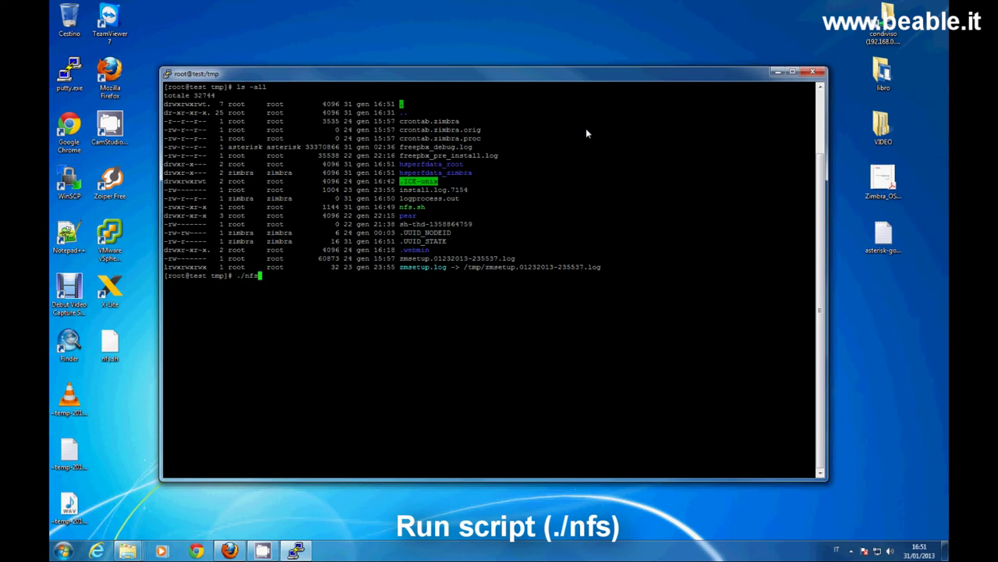
key(Tab)
key(Return)
text(192.168)
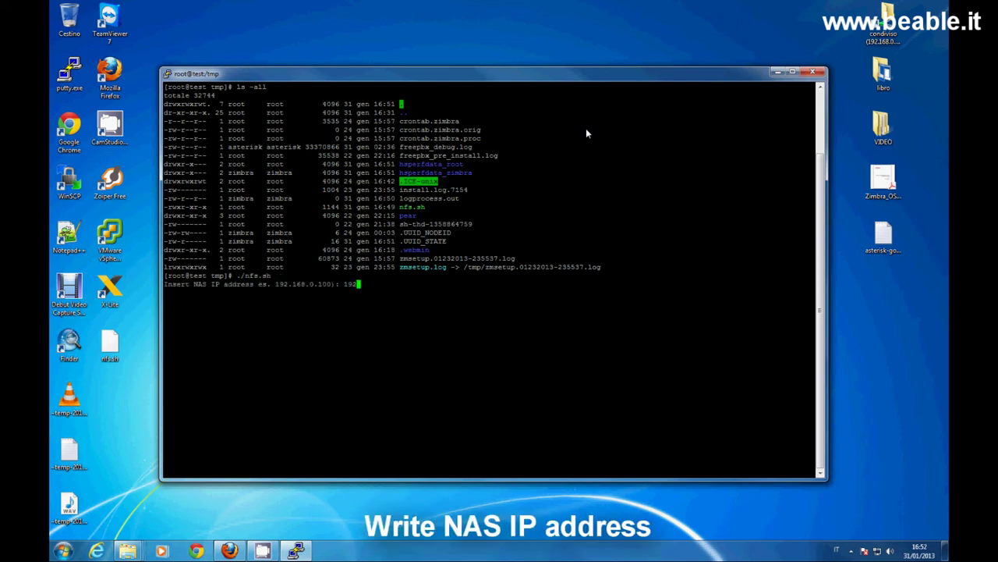
text(.0.71)
key(Return)
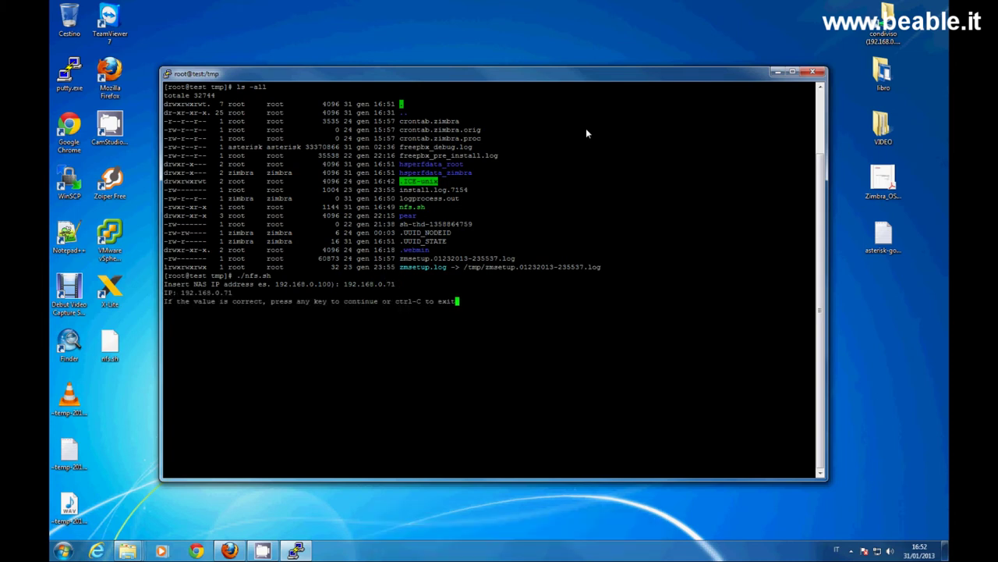
key(Return)
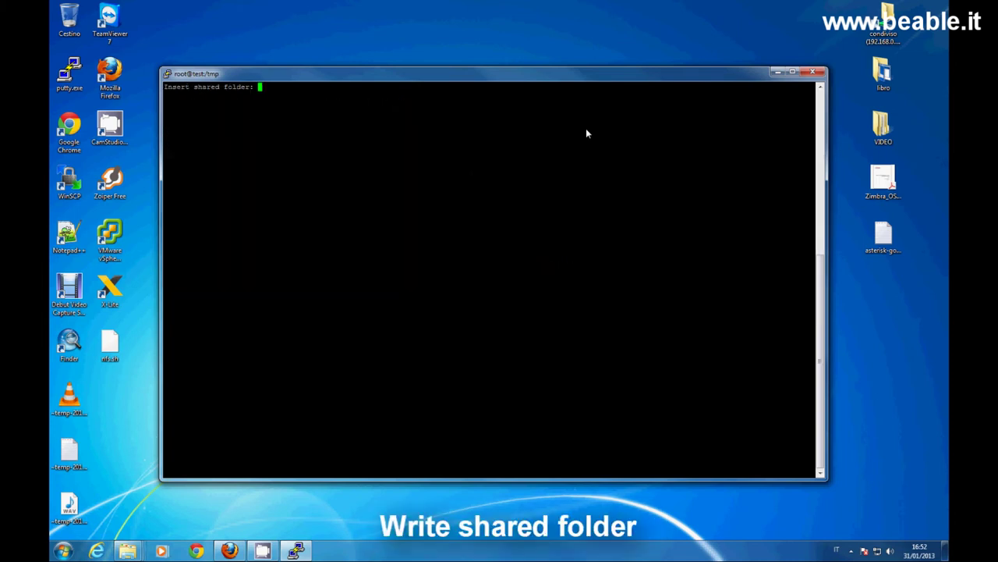
text(backup)
key(Return)
key(Return)
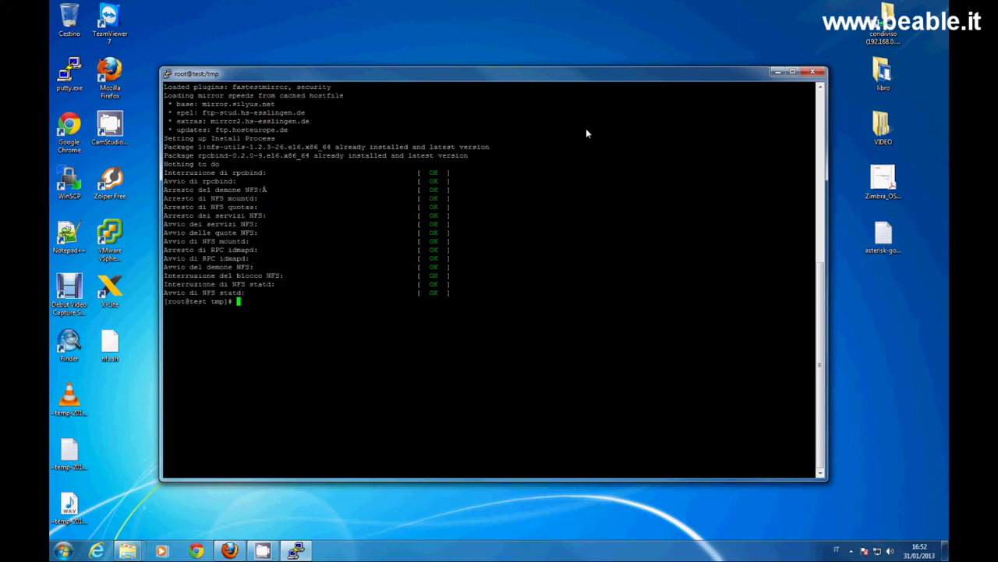
Clear the terminal and run df to confirm the NAS share is mounted on /backup.
text(clear)
key(Return)
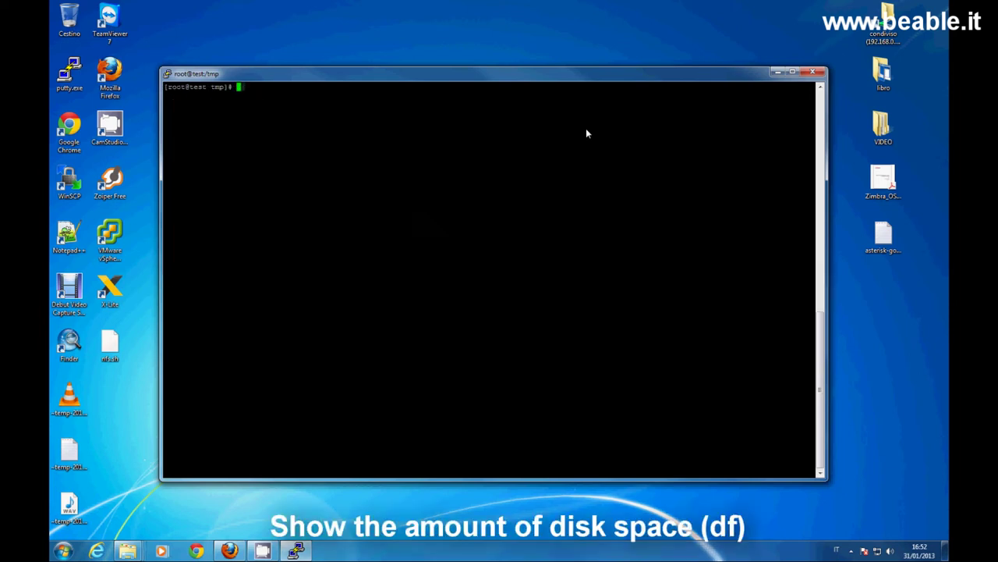
text(df)
key(Return)
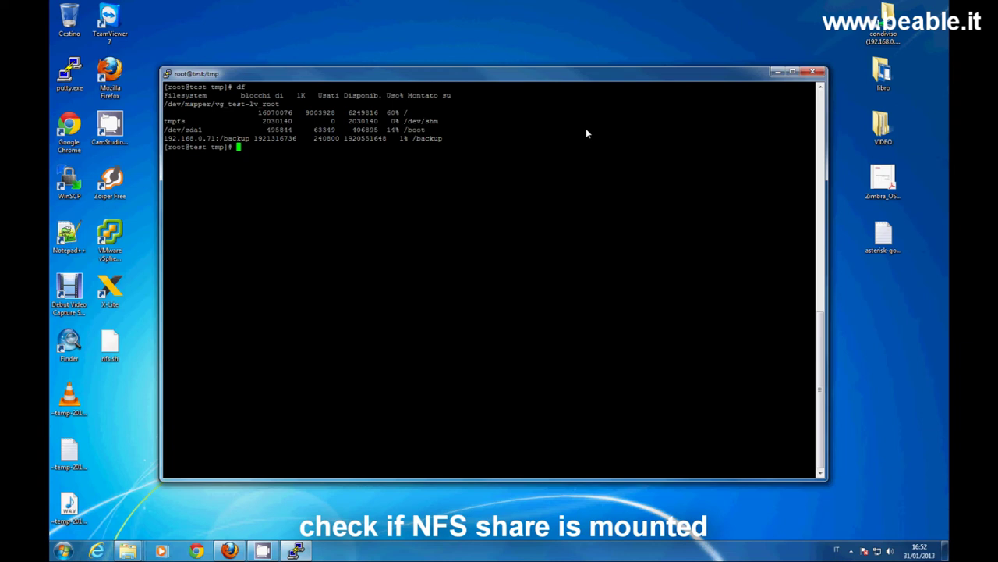
In /backup, create the asterisk and zimbra folders and list them with ls -all.
text(cd /ba)
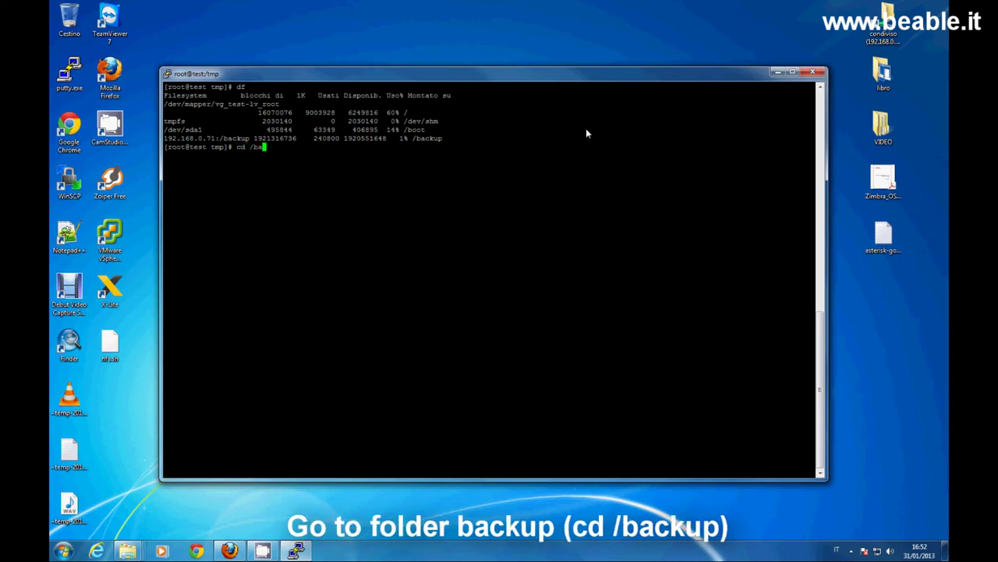
text(ckup)
key(Return)
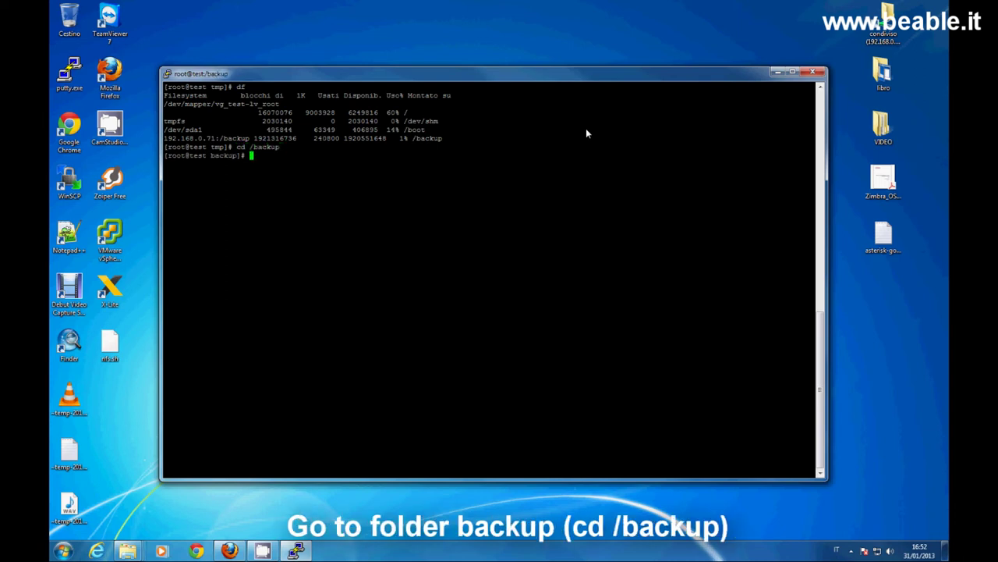
text(mkdir asterisk)
key(Return)
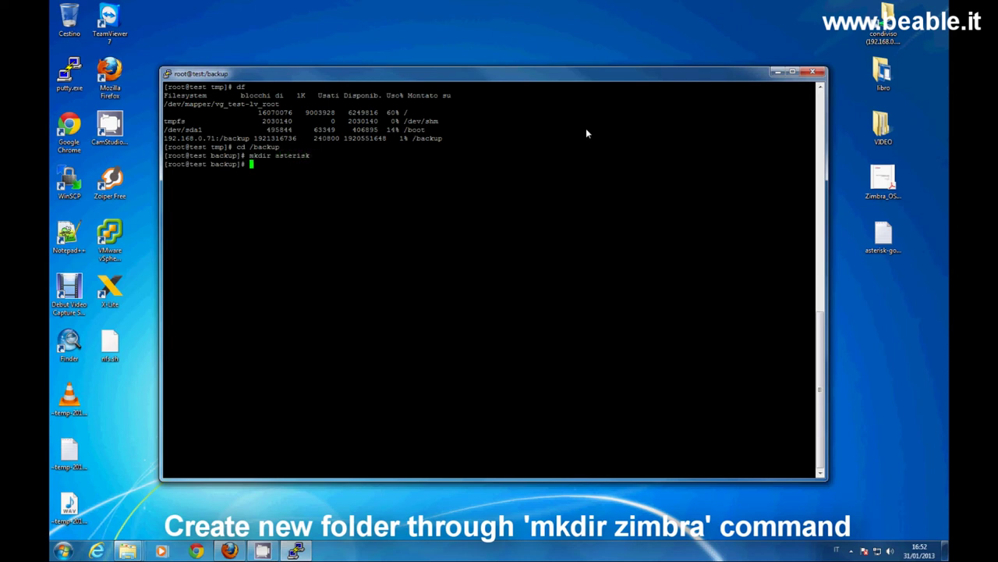
text(mkdir zimbr)
text(a)
key(Return)
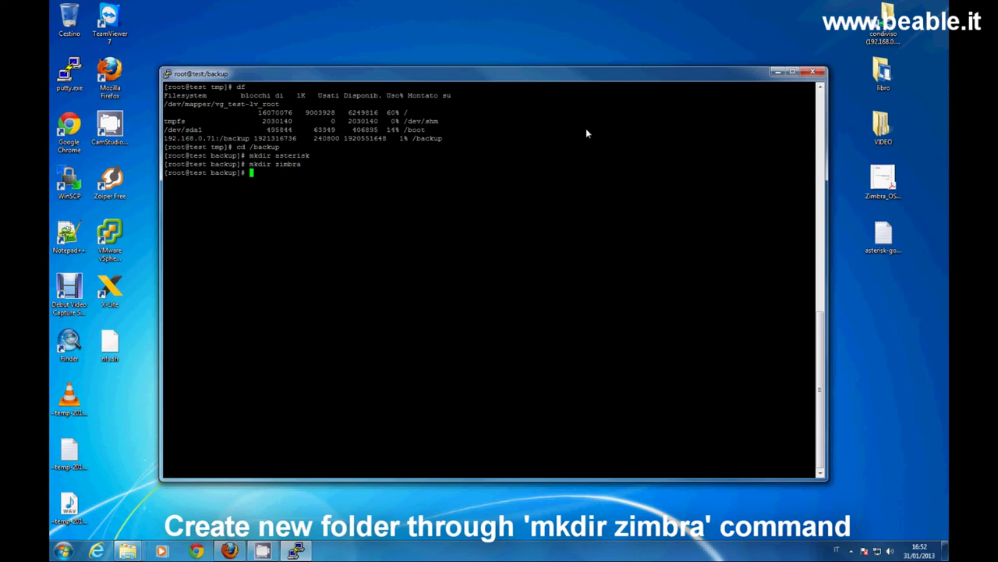
text(ls -all)
key(Return)
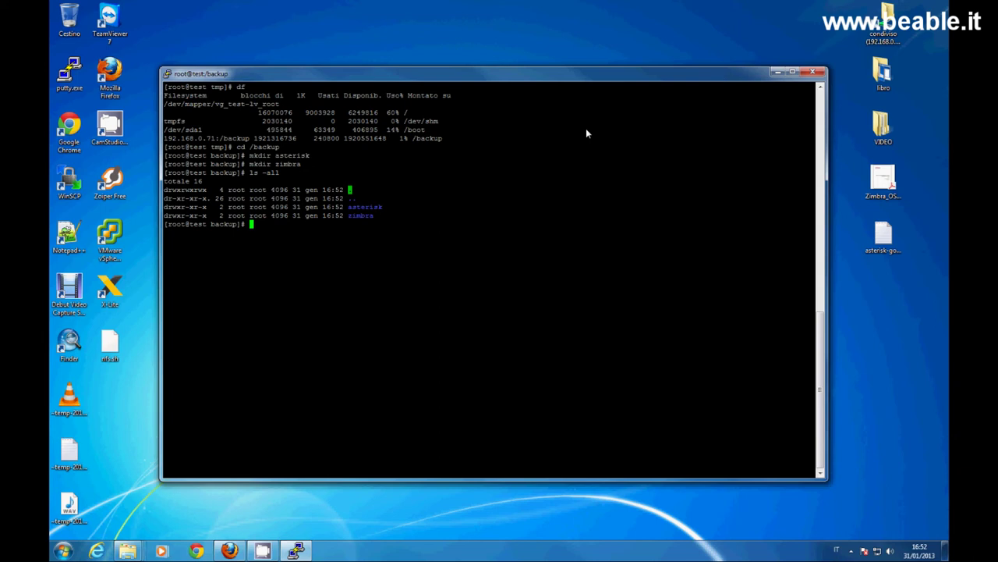
text(cd)
key(BackSpace)
key(BackSpace)
click(238, 541)
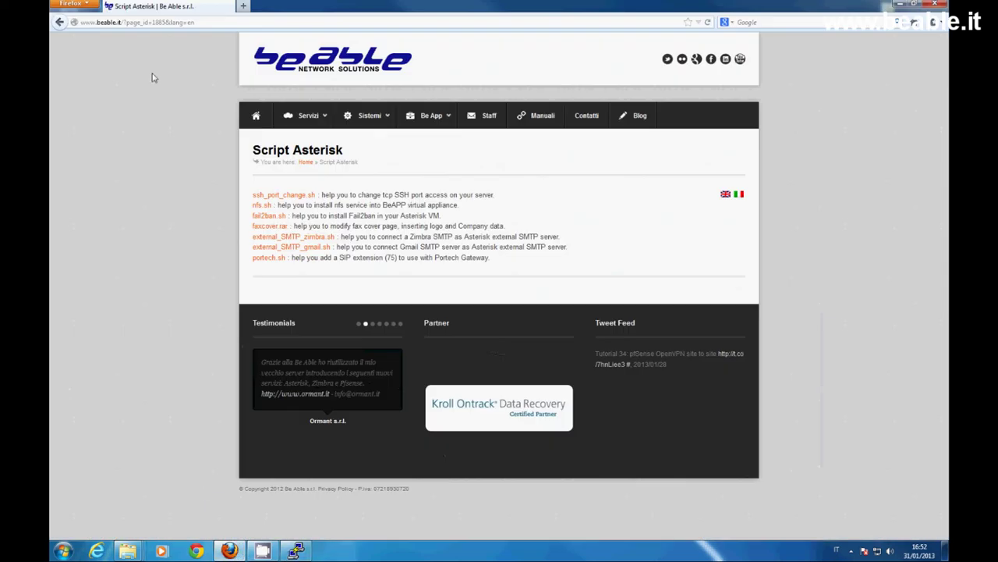
click(164, 25)
key(BackSpace)
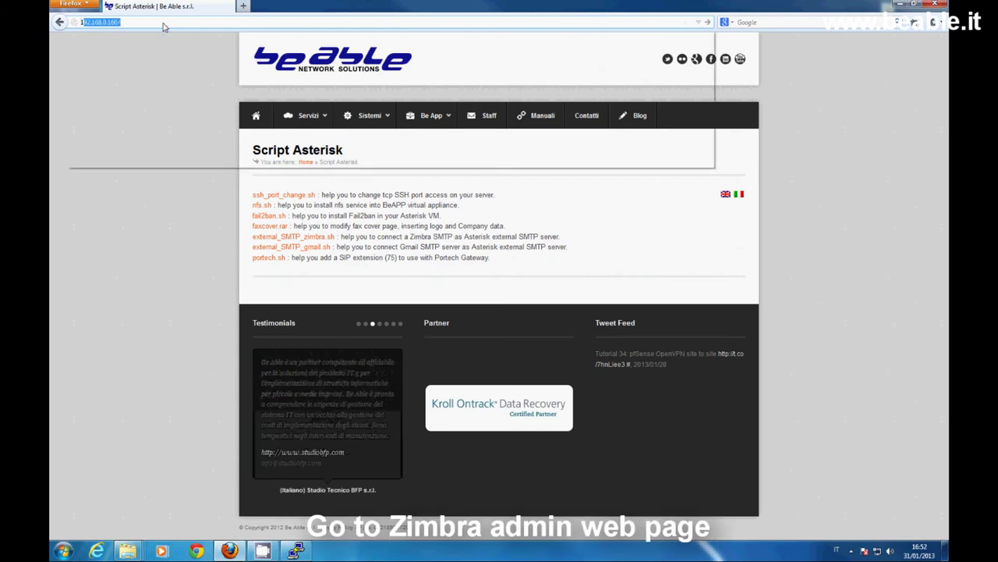
text(ht)
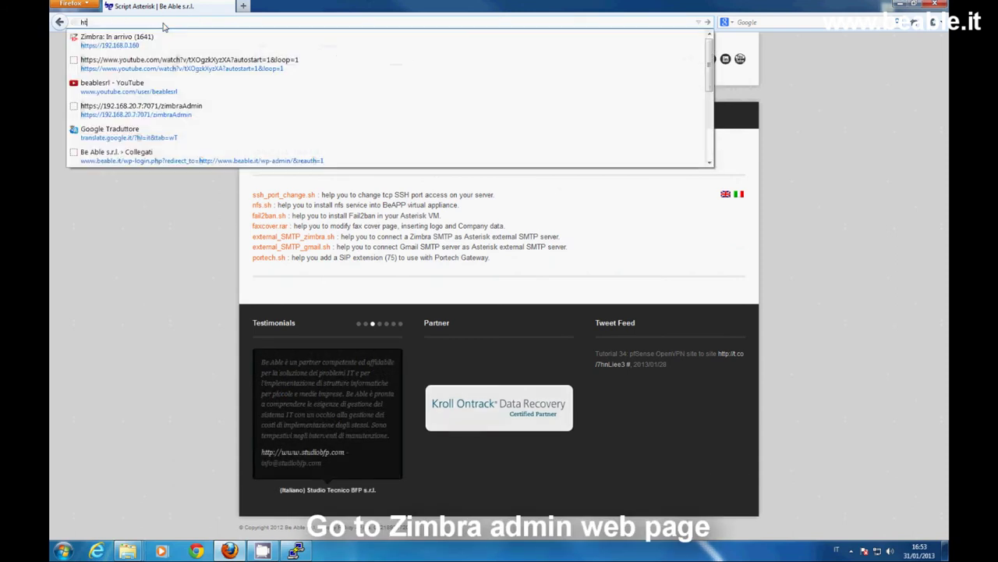
text(tps://)
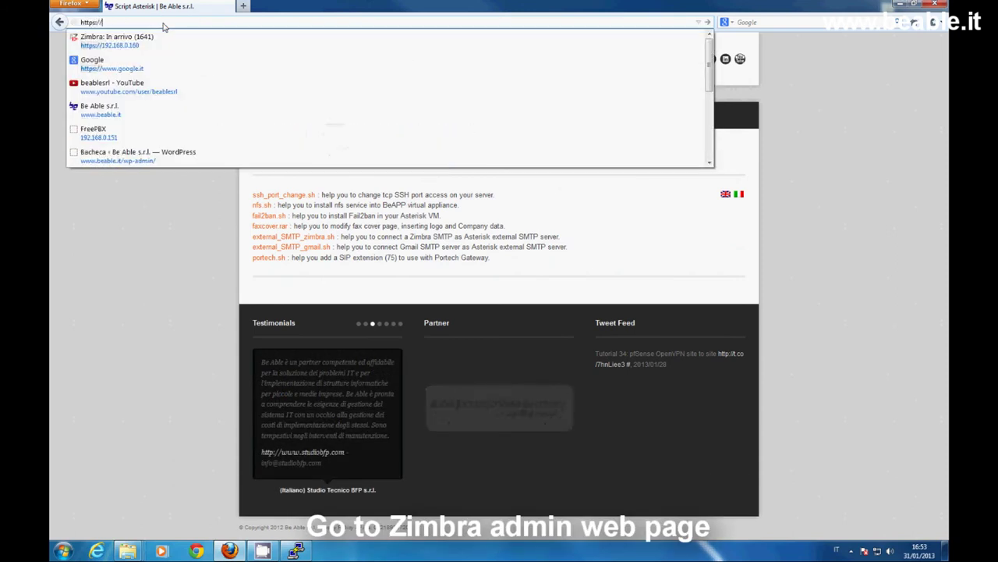
text(192.168.0.)
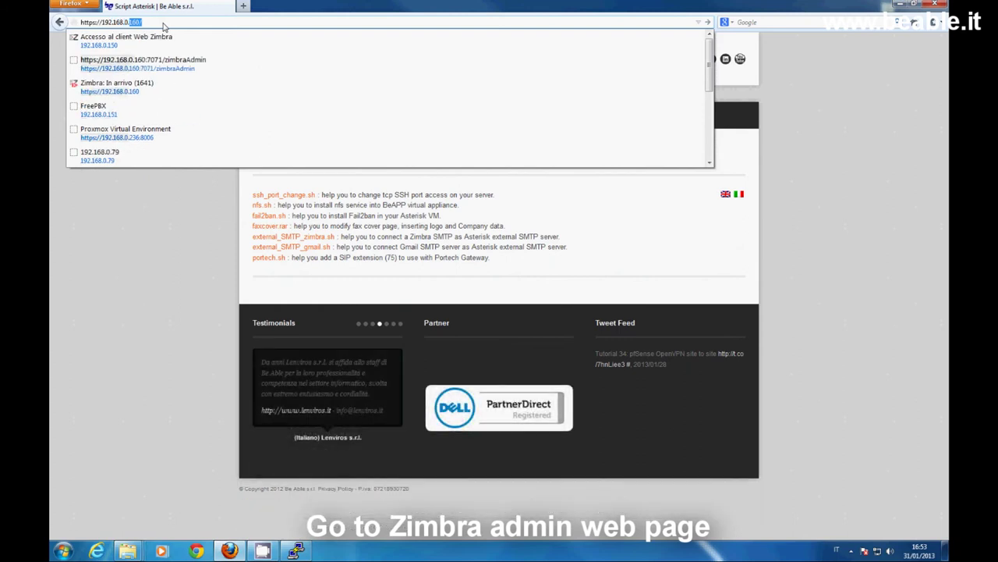
text(71:7071)
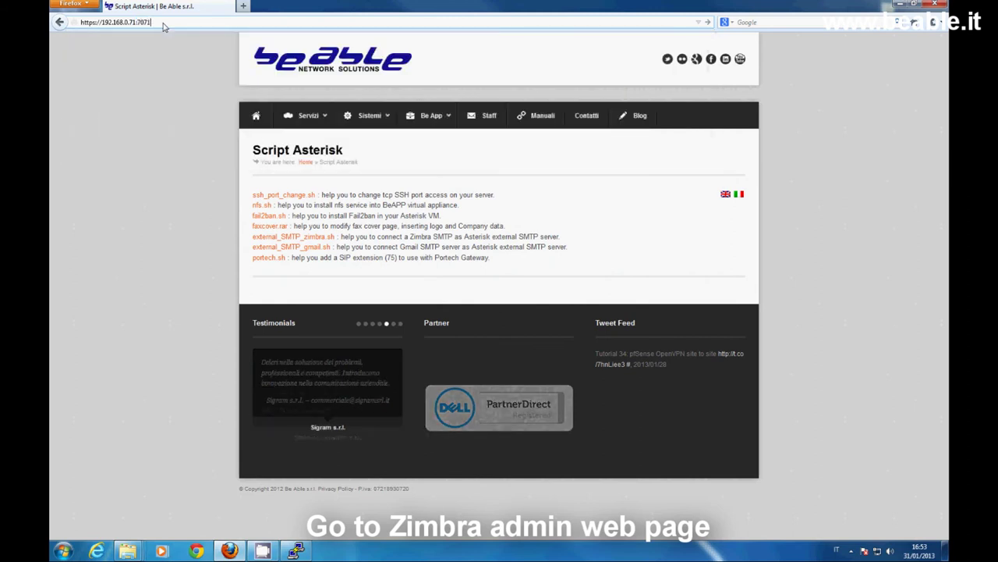
key(Return)
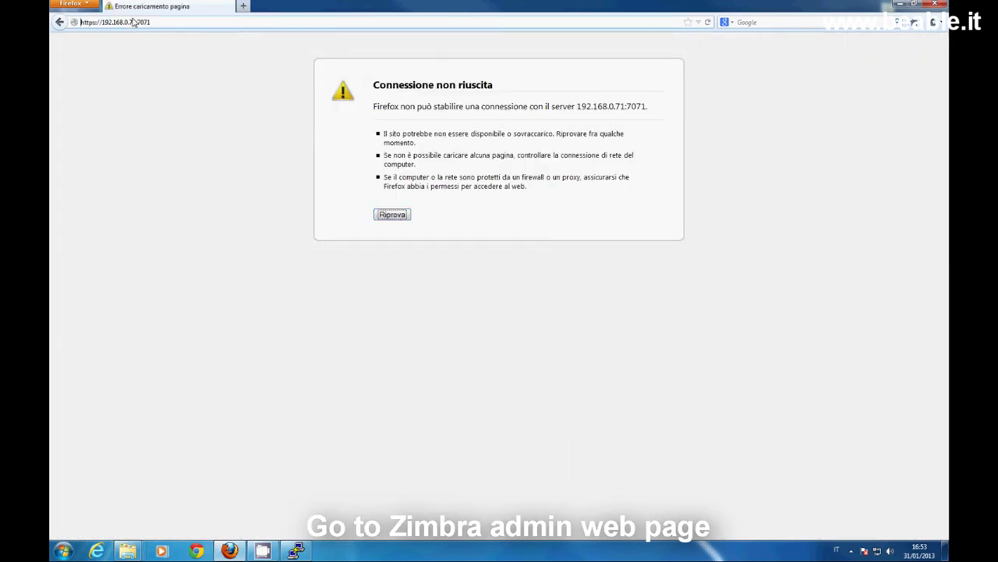
click(138, 21)
key(BackSpace)
text(0)
key(Return)
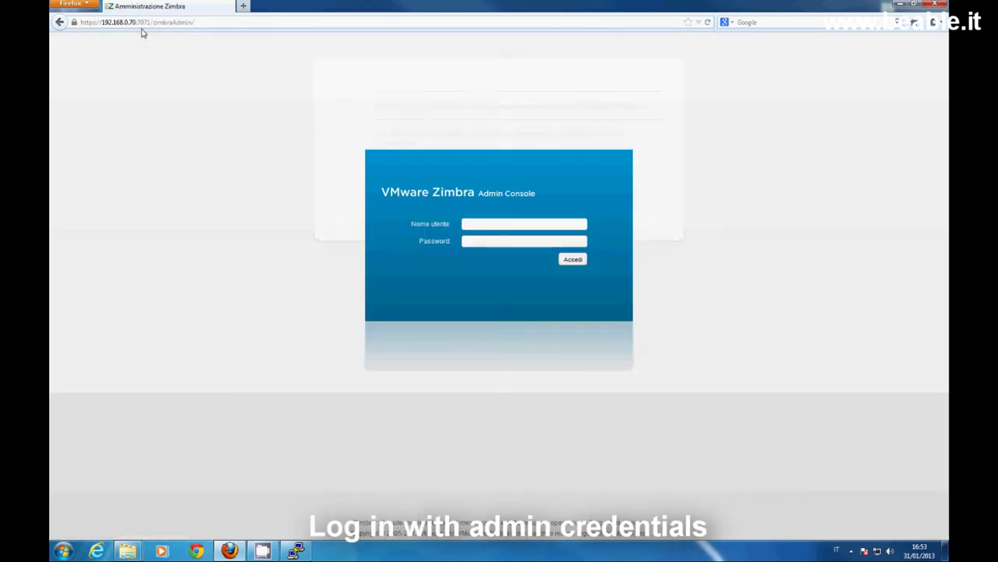
Sign in as admin and open ZeXtras > ZxBackup, showing the default /opt/zimbra/backup/zextras/ path.
text(admin)
key(Tab)
text(******)
key(Return)
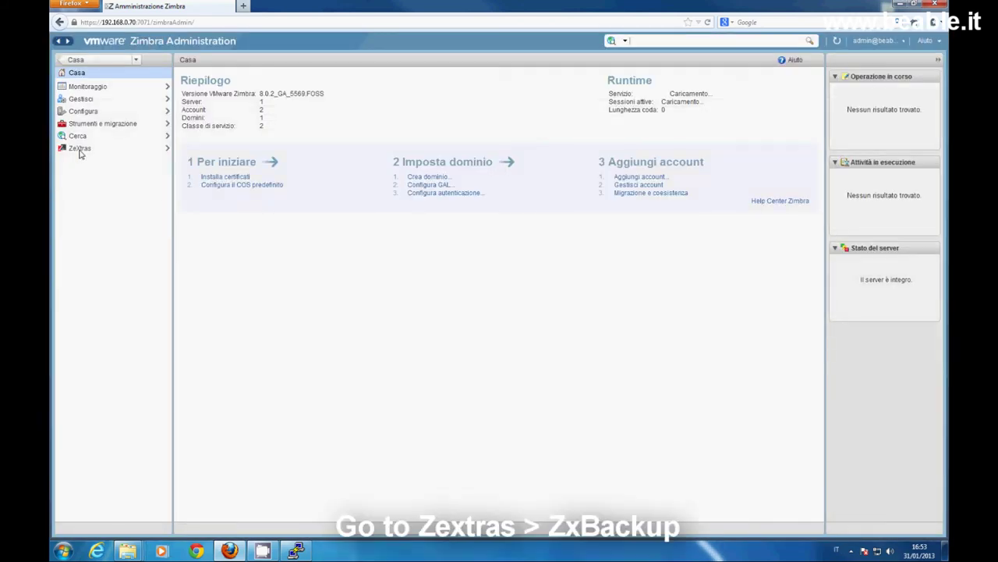
click(80, 150)
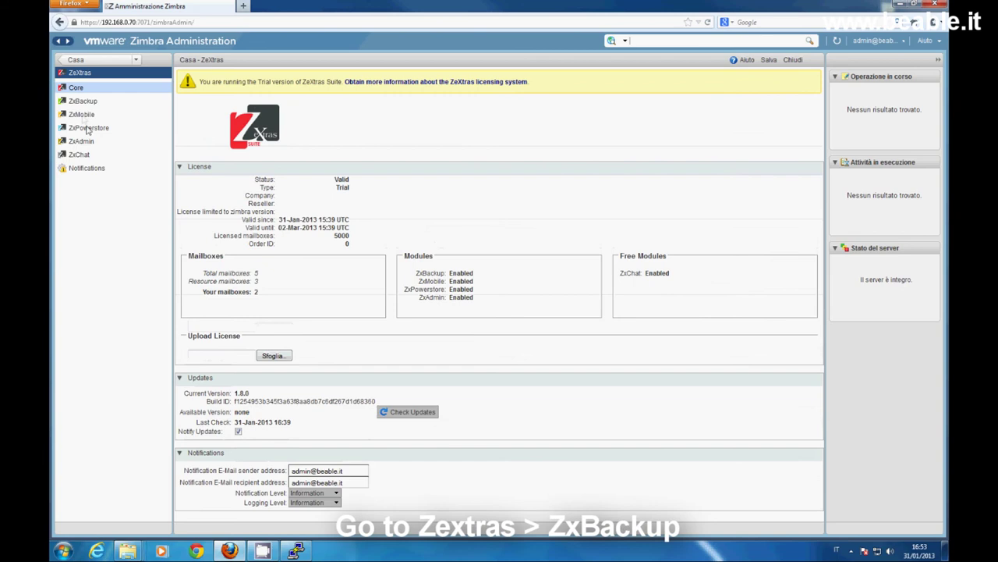
click(82, 102)
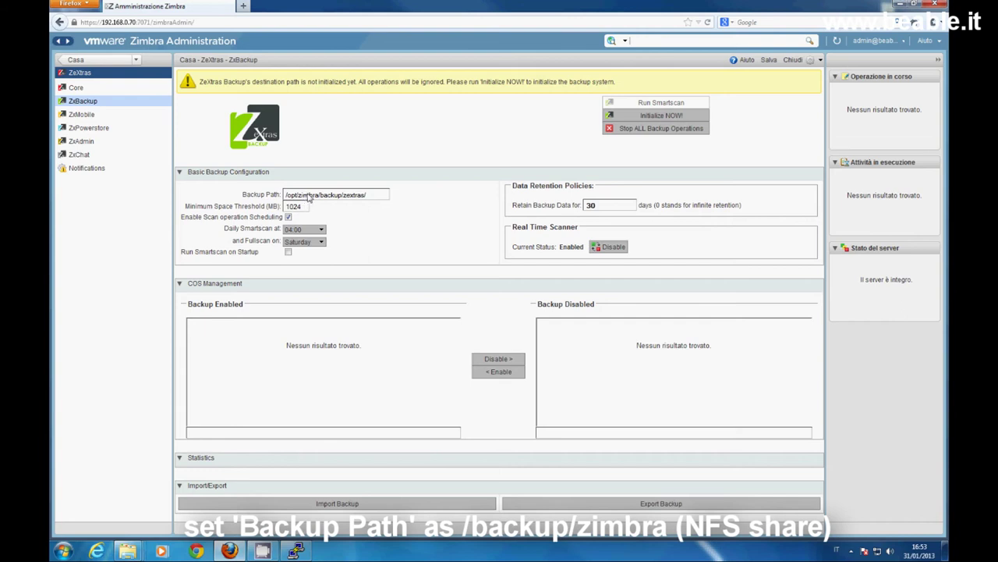
Replace the backup path with /backup/zimbra and save the ZxBackup settings.
drag(287, 199, 372, 193)
text(/backup/zimbra/)
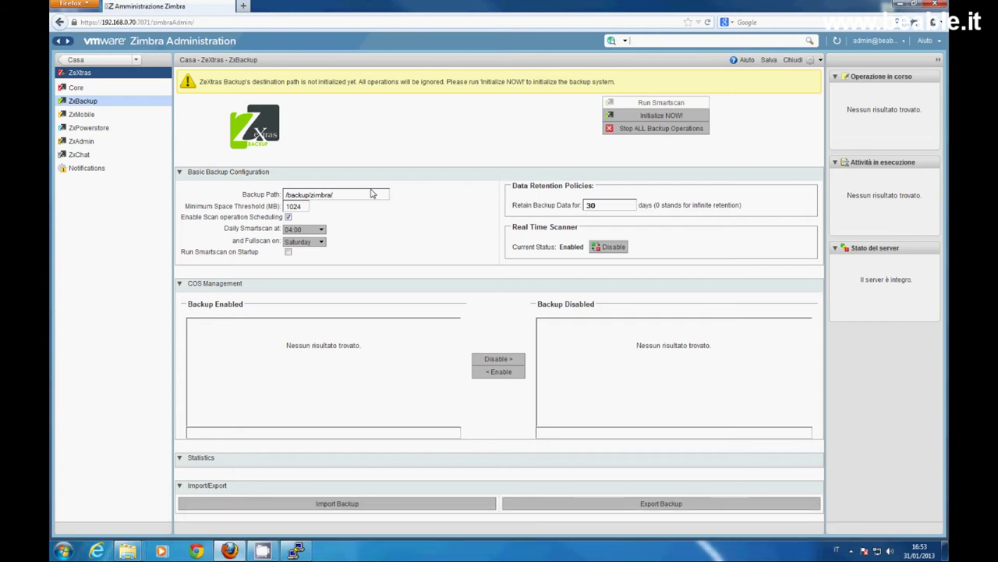
click(769, 60)
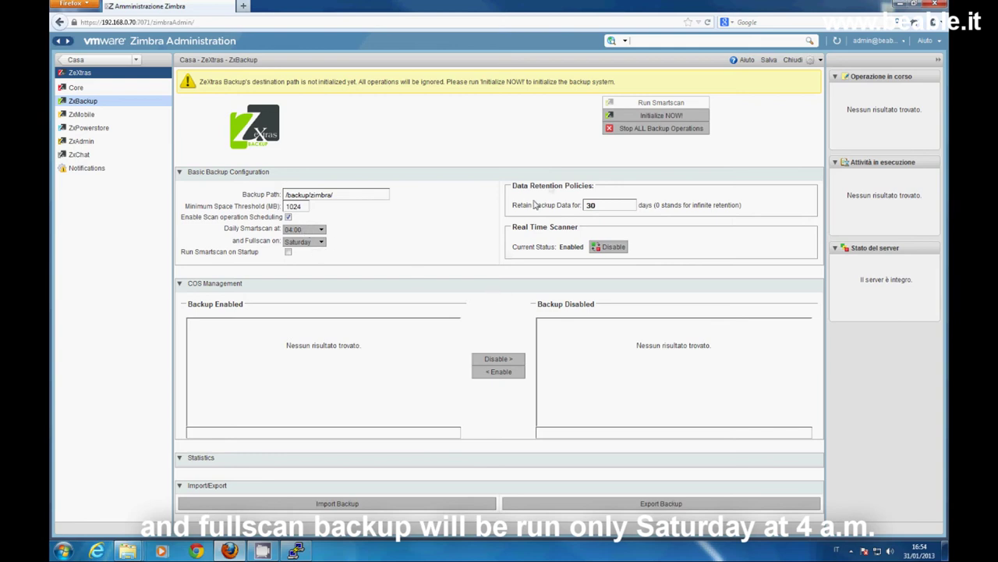
Initialize ZxBackup with a full scan, which fails with a write-permissions-missing error on /backup/zimbra.
click(636, 117)
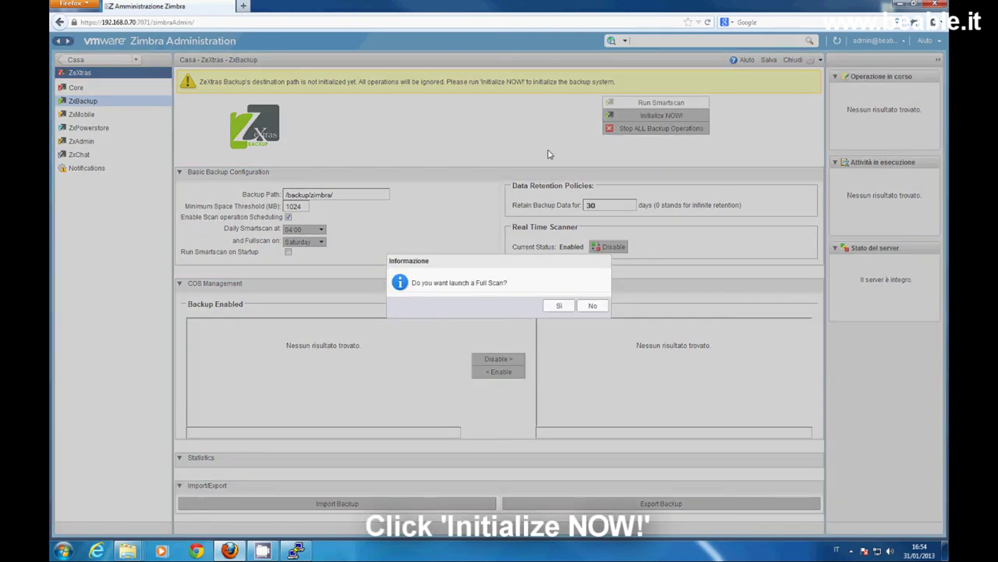
click(551, 309)
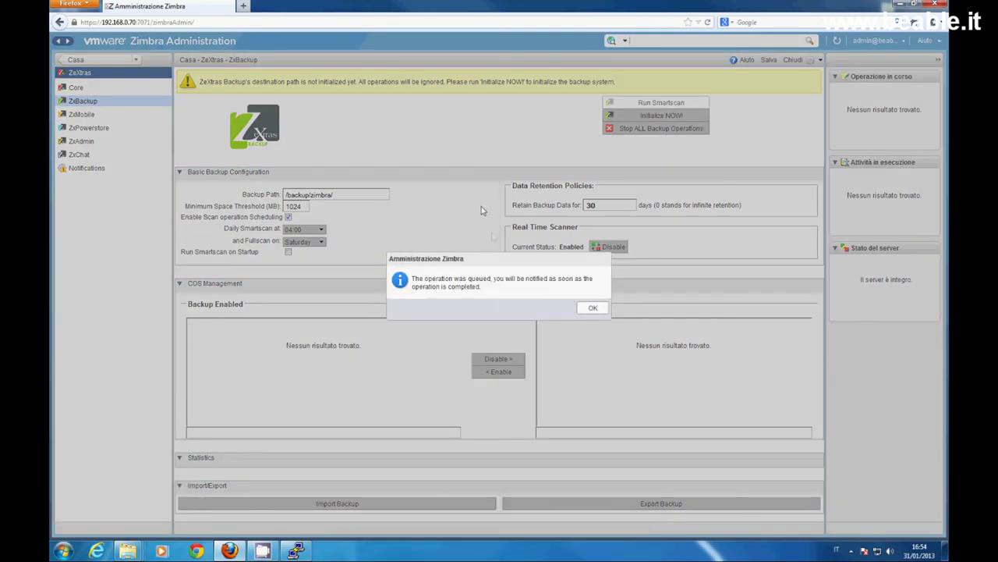
drag(413, 280, 498, 288)
click(593, 307)
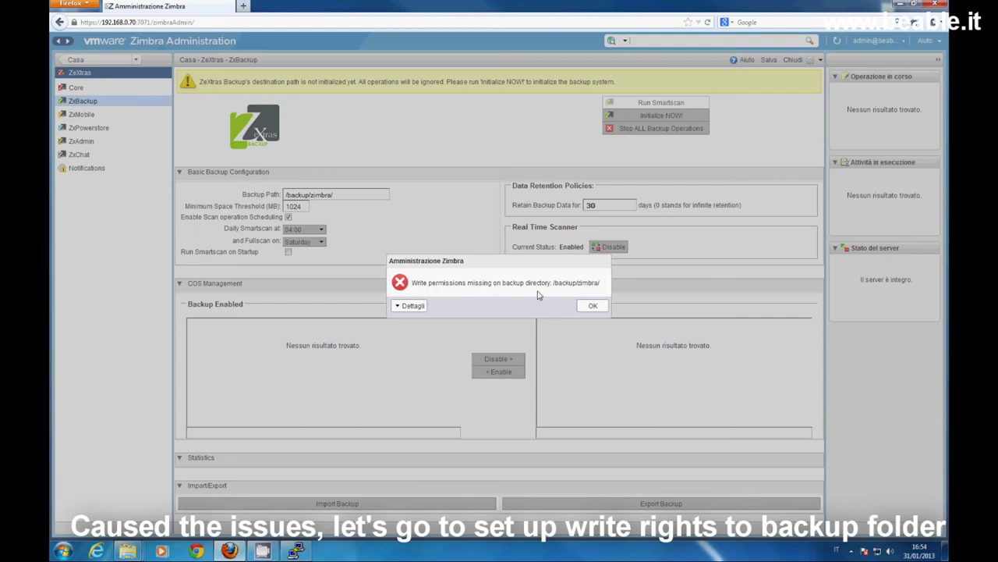
In PuTTY, run chown zimbra:zimbra zimbra/ in /backup.
click(295, 550)
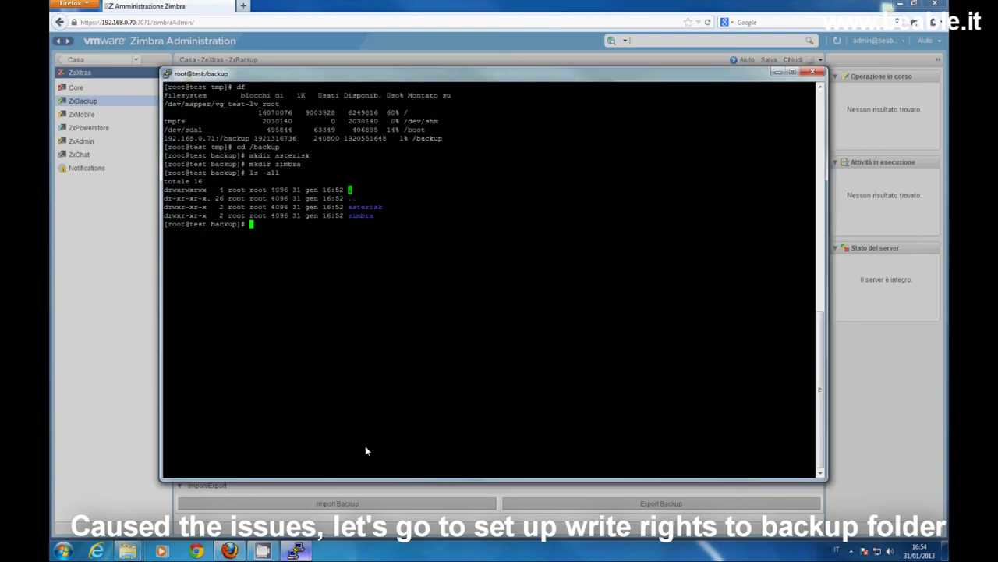
text(chown )
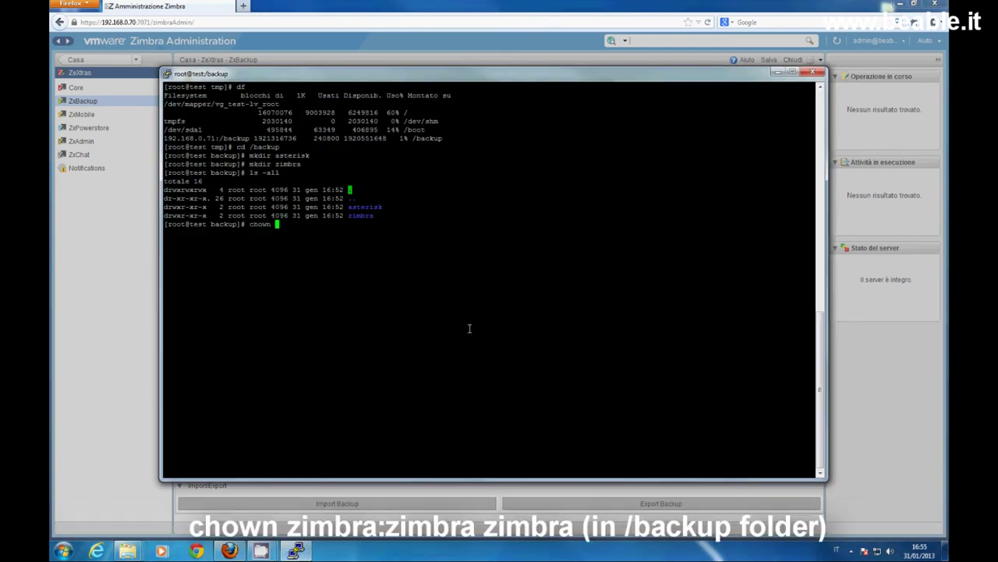
text(zimbra:zimbra zi)
key(Tab)
key(Return)
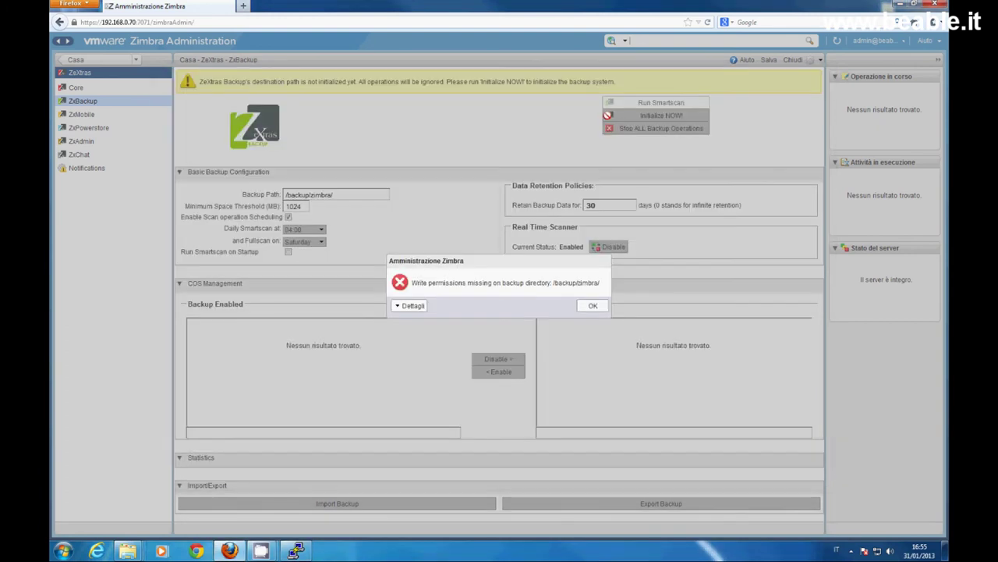
Dismiss the error, reinitialize ZxBackup with a full scan, and view the 'Full Scan started' notification.
click(595, 306)
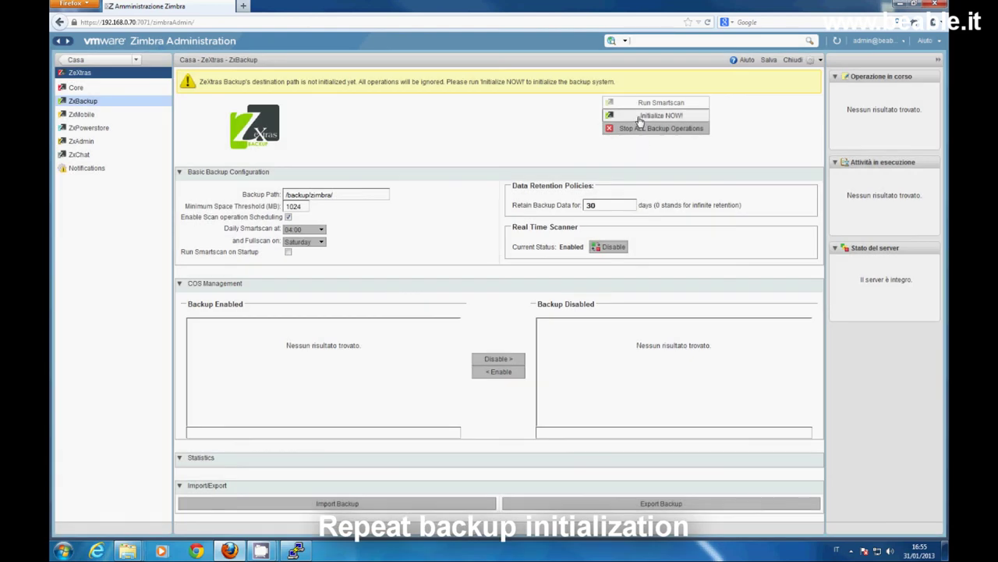
click(638, 116)
click(557, 306)
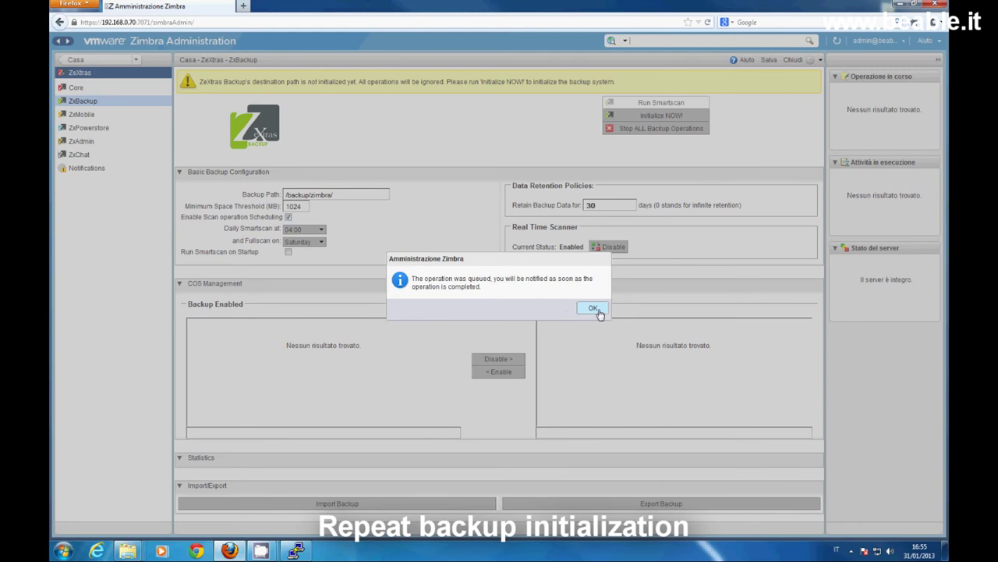
click(592, 308)
click(87, 168)
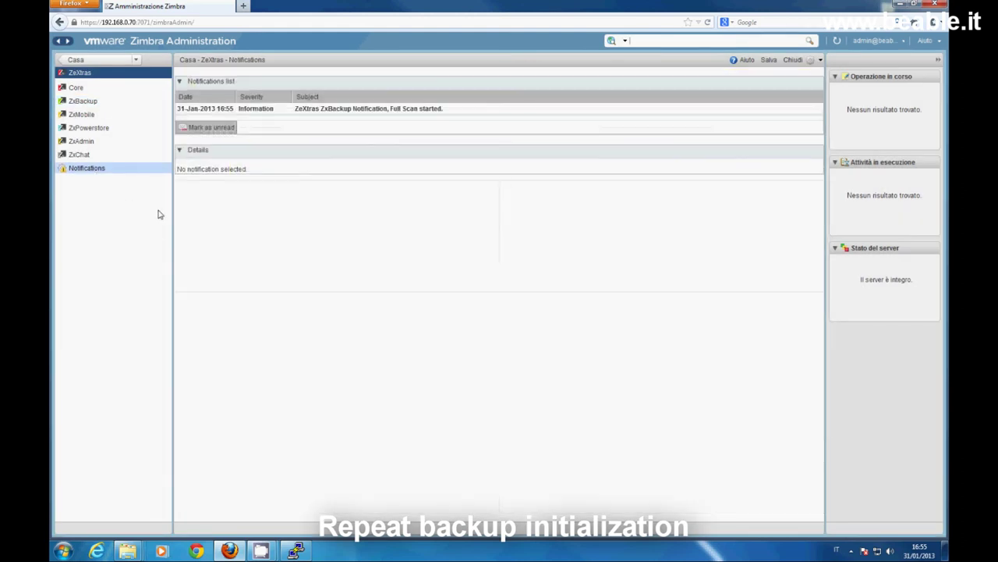
click(388, 110)
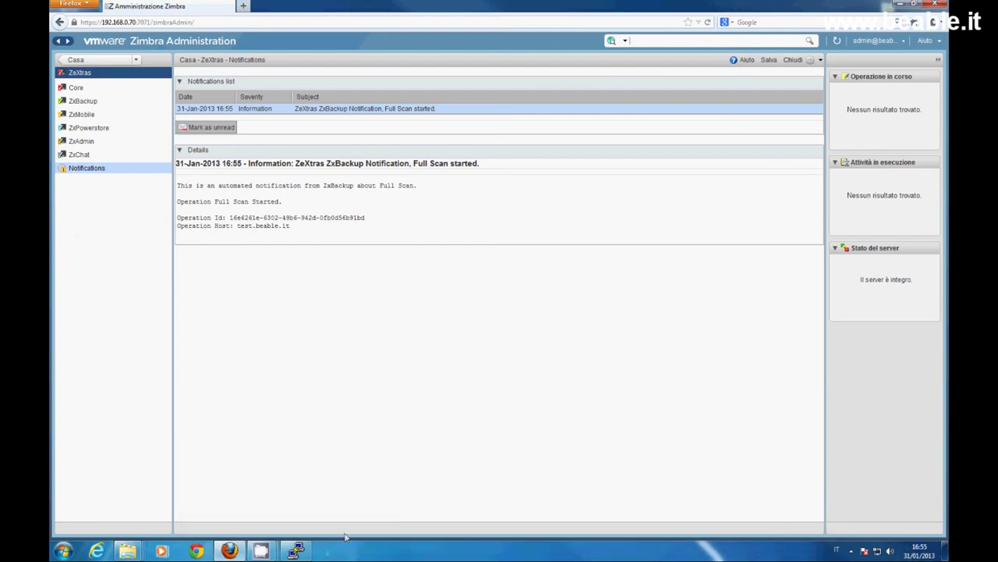
In PuTTY, list /backup, enter zimbra/, clear the screen and run ls -all.
click(295, 550)
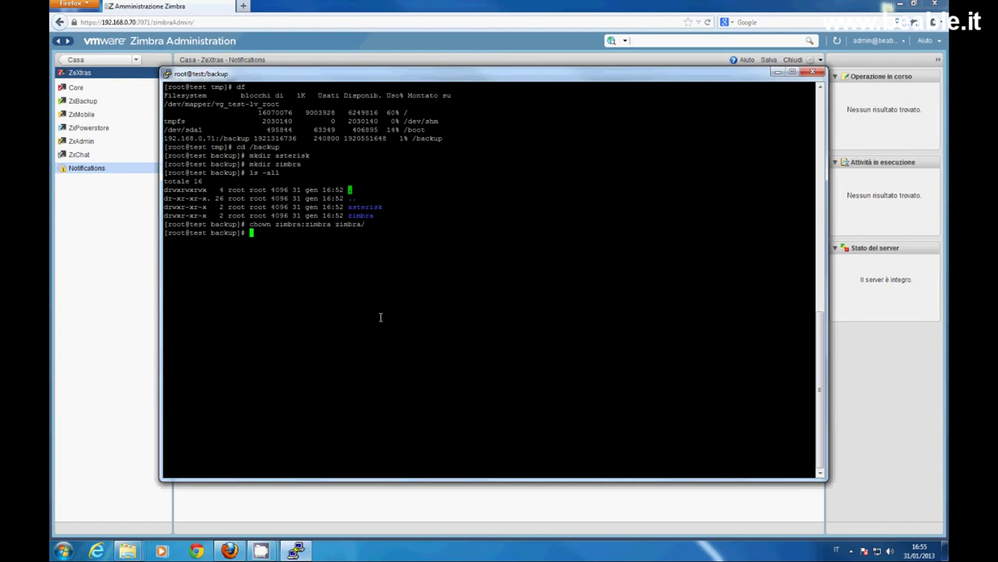
text(ls)
key(Return)
text(cd zimbra/)
key(Return)
text(clear)
key(Return)
text(ls -all)
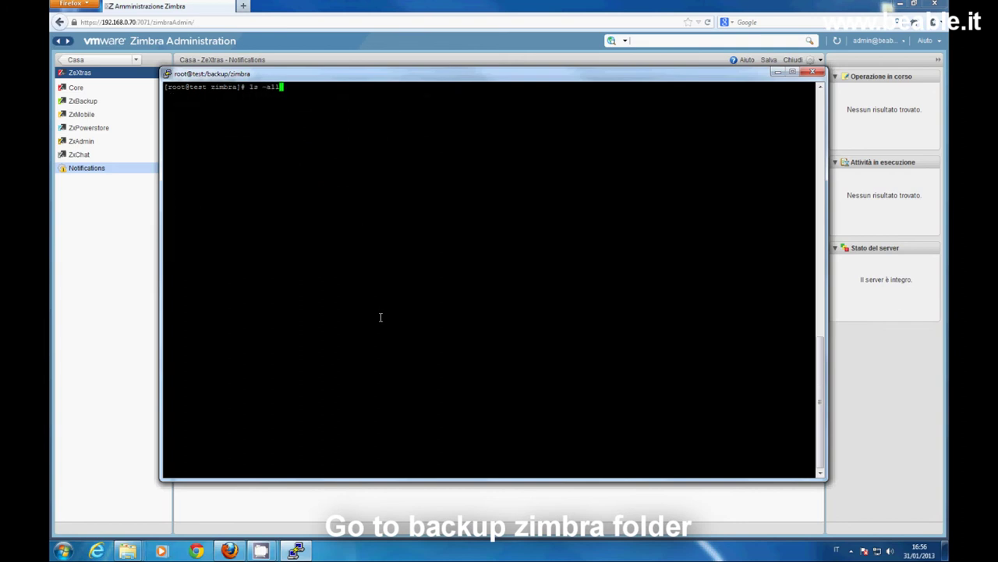
key(Return)
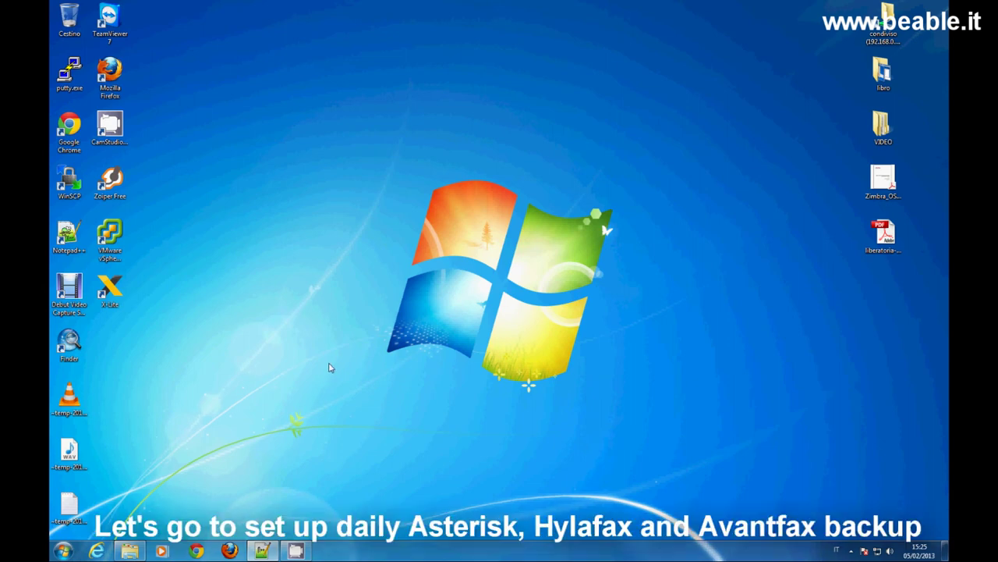
Switch to Firefox and enter 192.168.0.70 in the address bar.
click(231, 550)
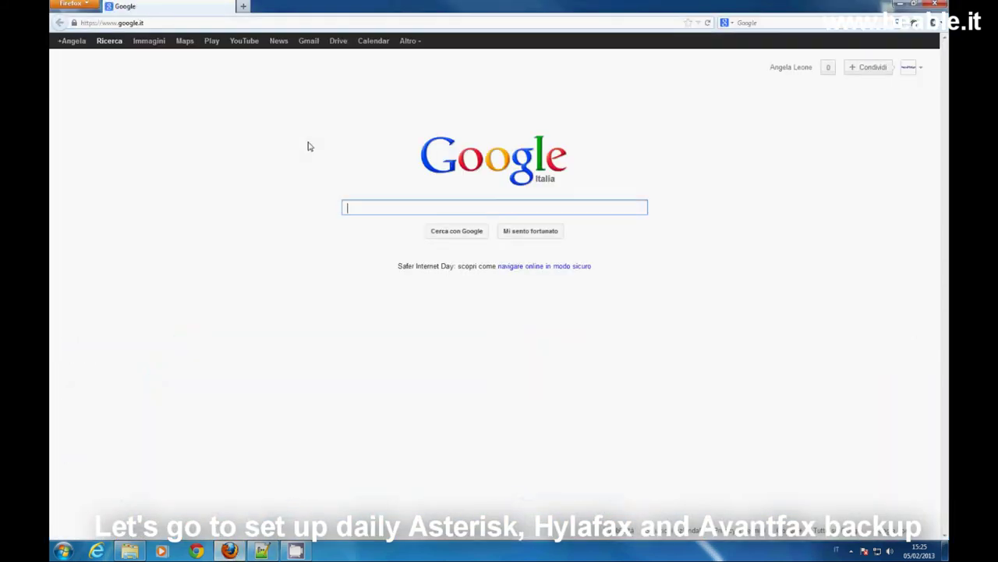
click(141, 23)
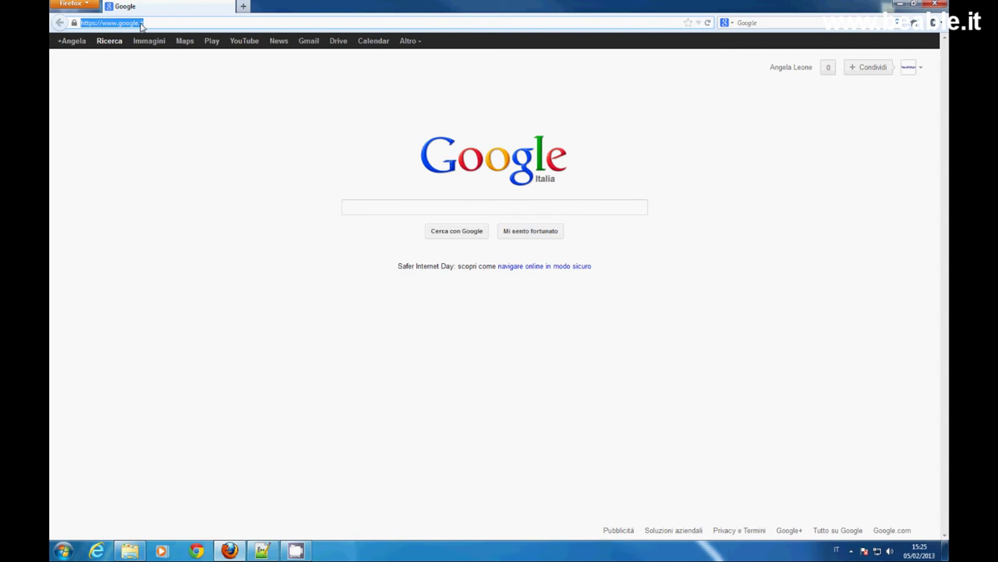
text(192.168.0.70:88)
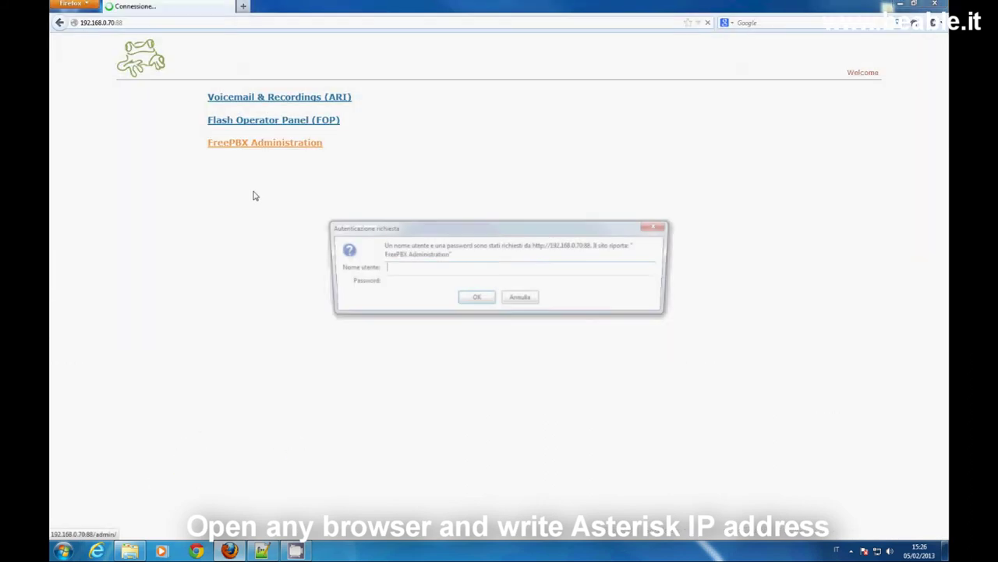
Log in to FreePBX as admin and decline saving the password.
text(admin)
key(Tab)
text(*********)
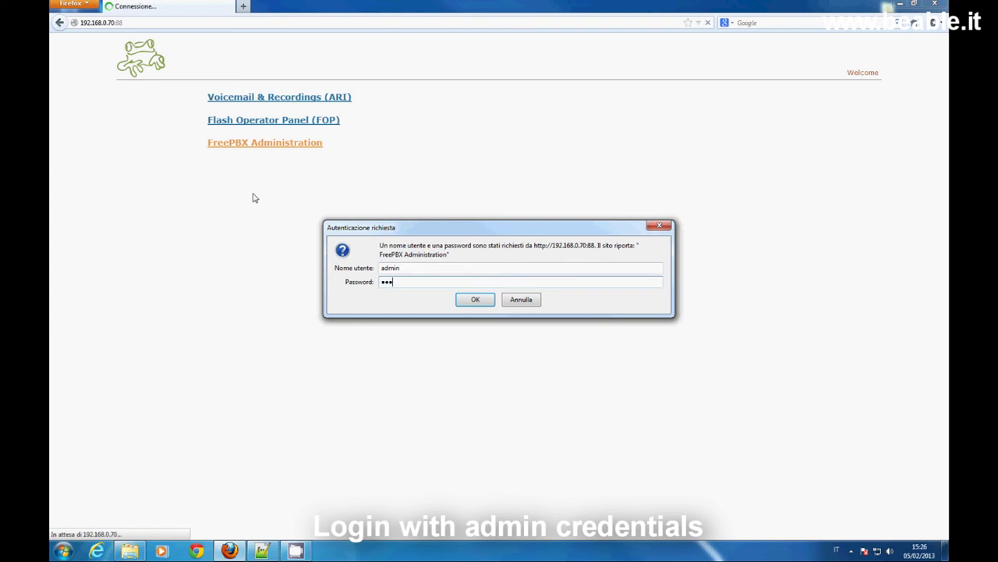
key(Return)
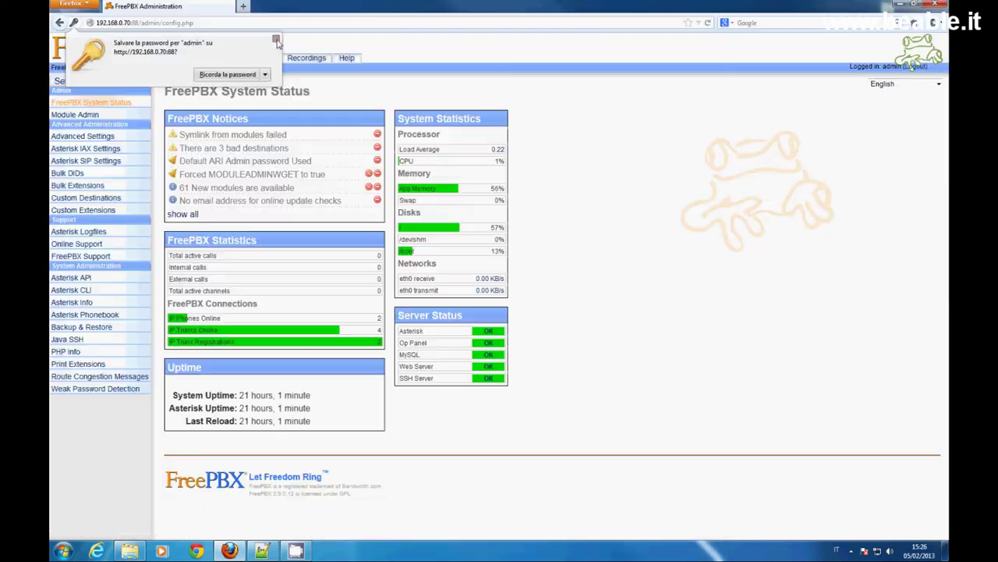
click(277, 40)
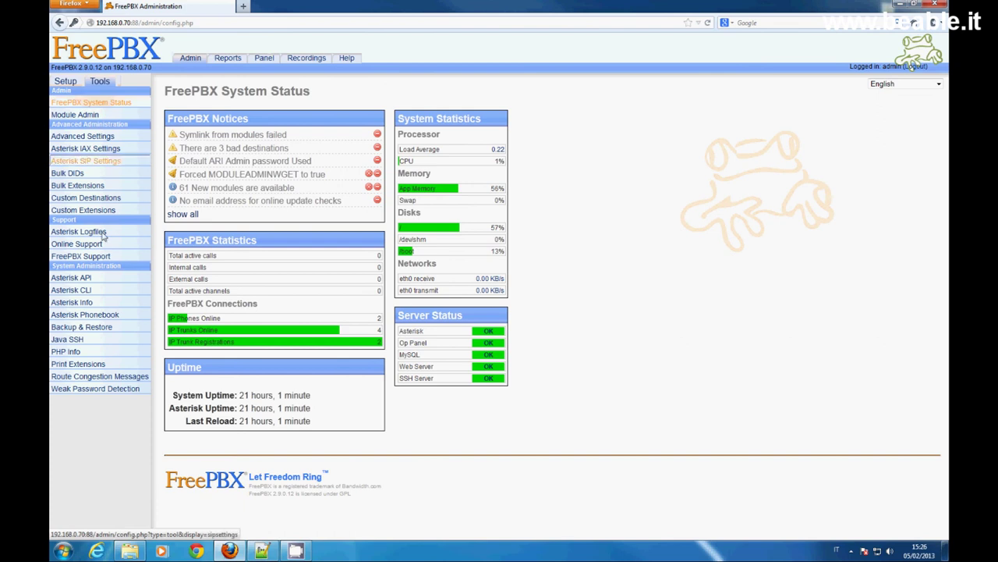
In Backup & Restore, add a new backup schedule named 'giornaliero'.
click(82, 327)
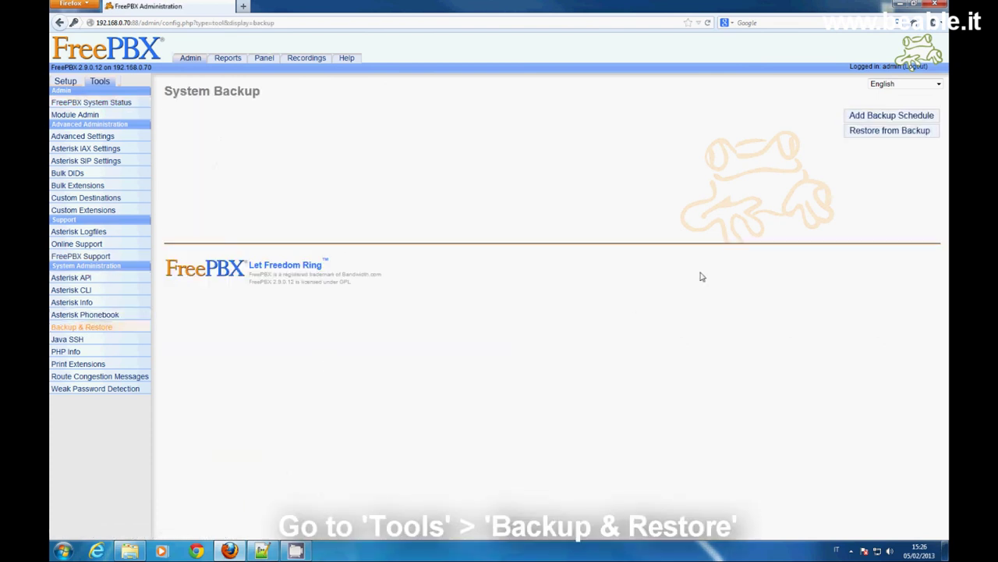
click(884, 117)
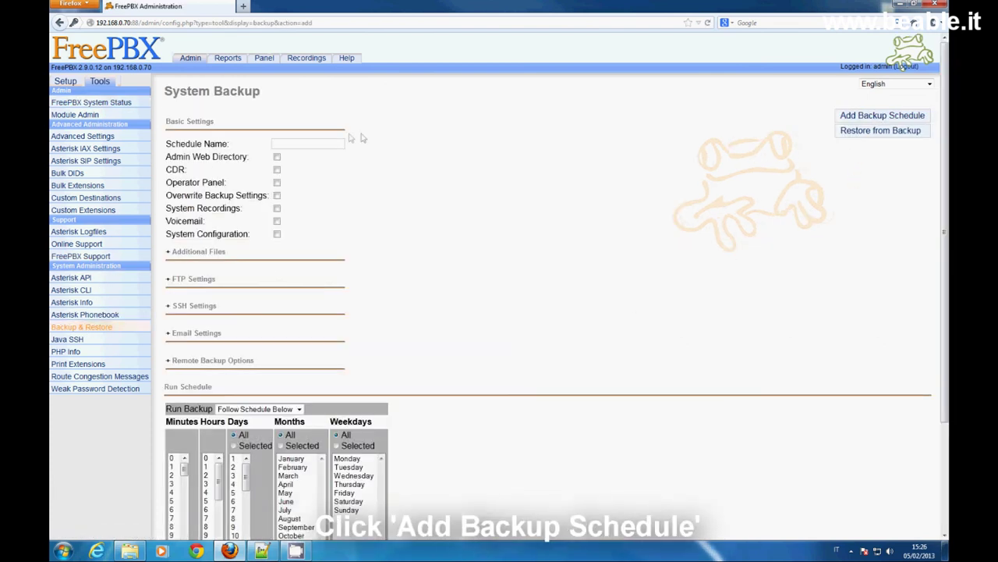
click(294, 146)
text(giornaliero)
Tick all six backup options and set Run Backup to Daily (at midnight).
click(277, 157)
click(277, 170)
click(277, 183)
click(277, 195)
click(277, 208)
click(277, 221)
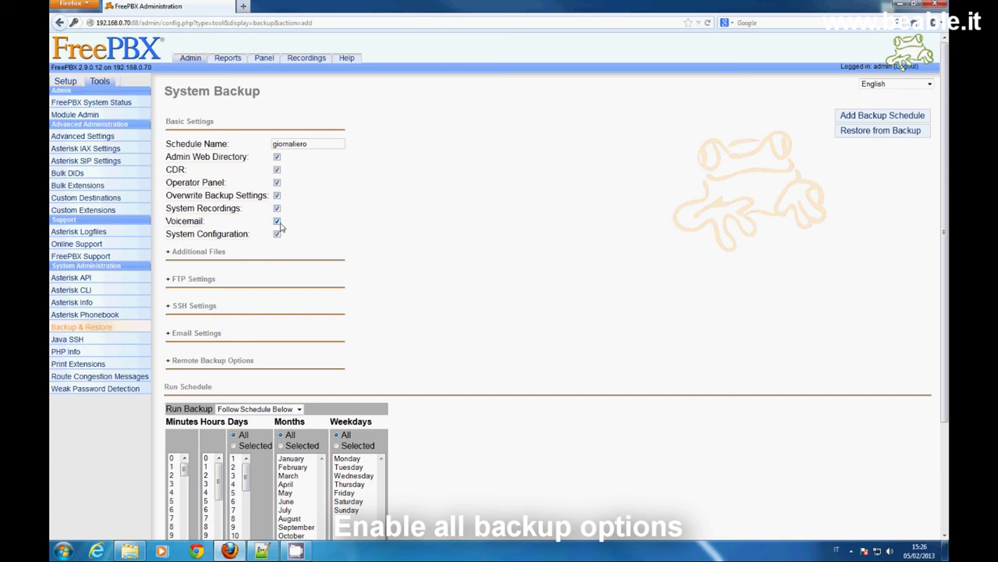
click(298, 410)
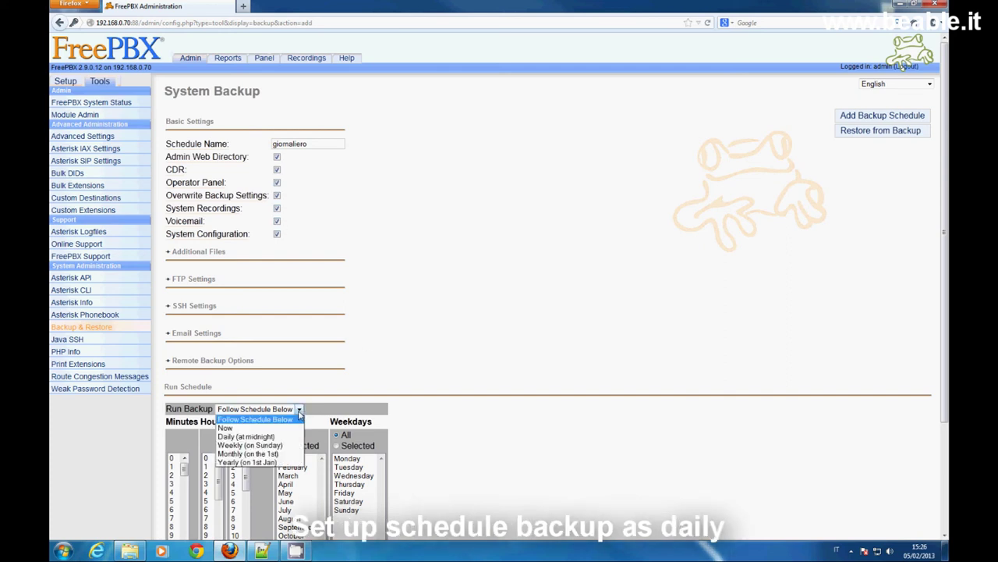
click(238, 436)
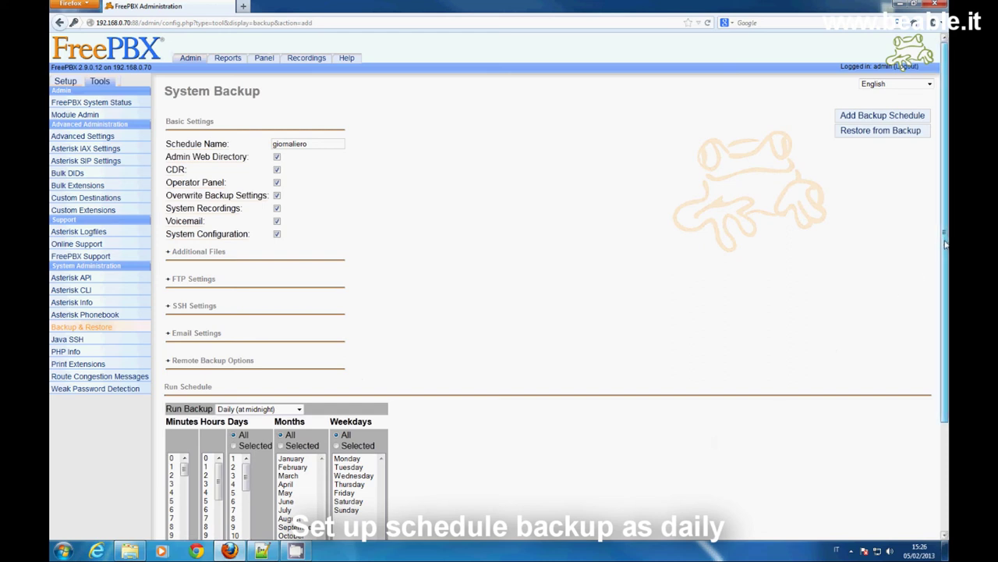
Schedule the giornaliero backup to run daily at 16:00 (minute 0, hour 16) and submit the changes.
drag(945, 245, 945, 336)
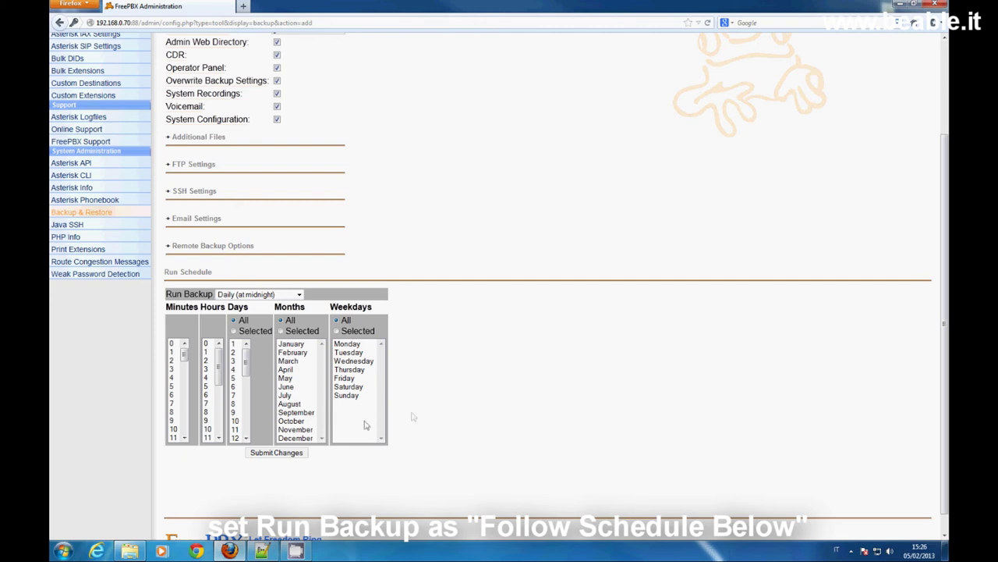
click(174, 344)
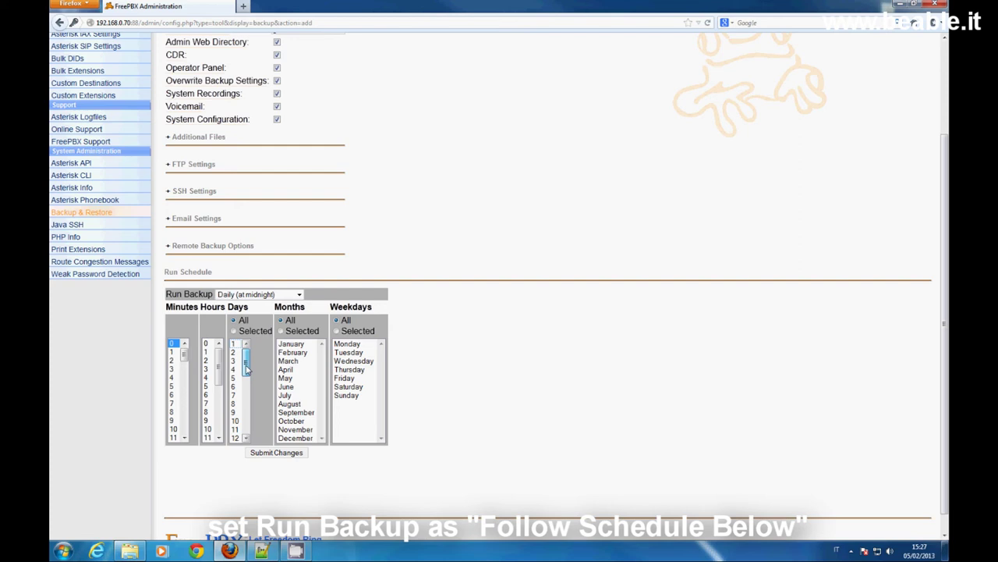
drag(219, 357, 222, 403)
click(208, 407)
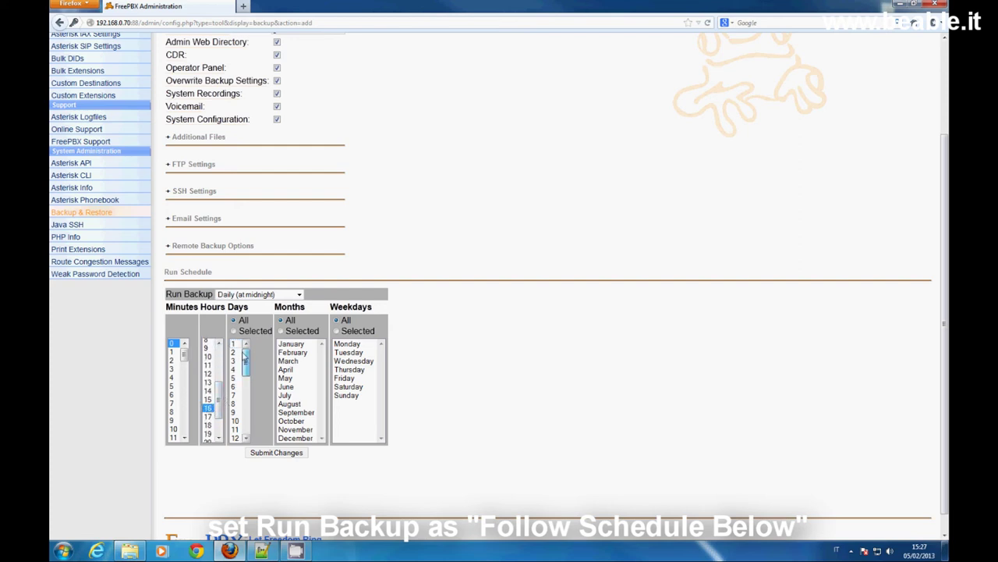
click(276, 453)
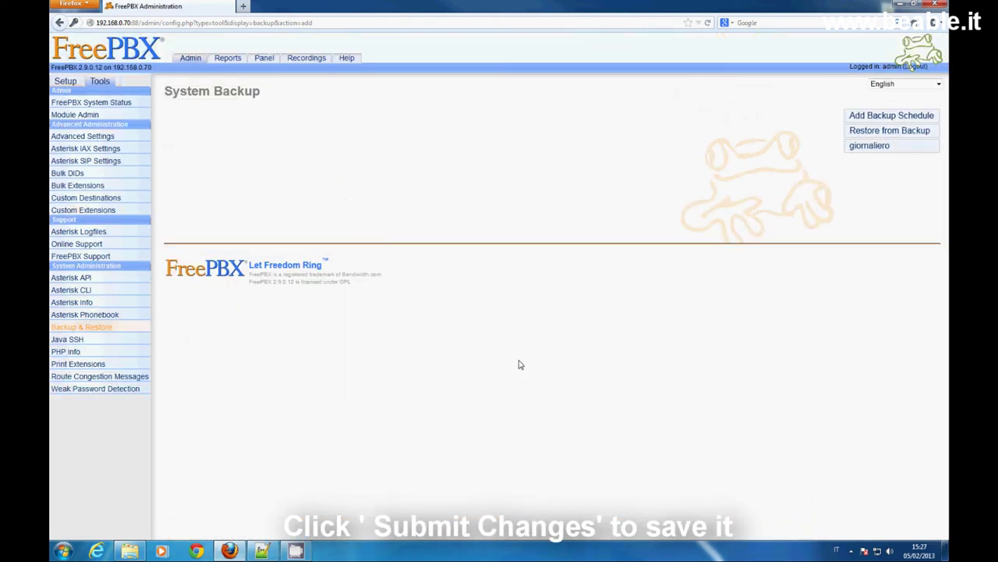
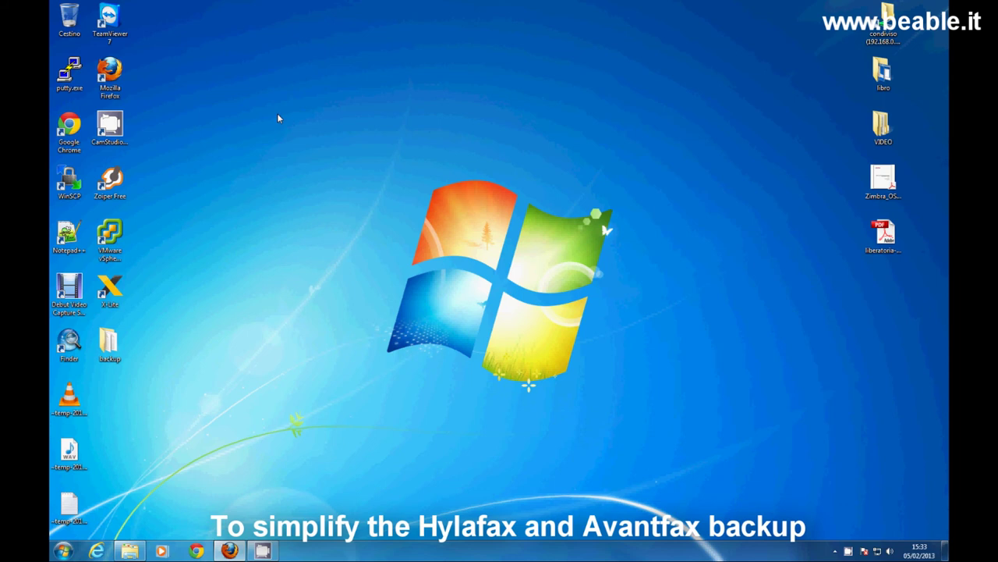
Review the four .sh scripts in the desktop backup folder, then return to Firefox's Script Asterisk page.
double_click(109, 343)
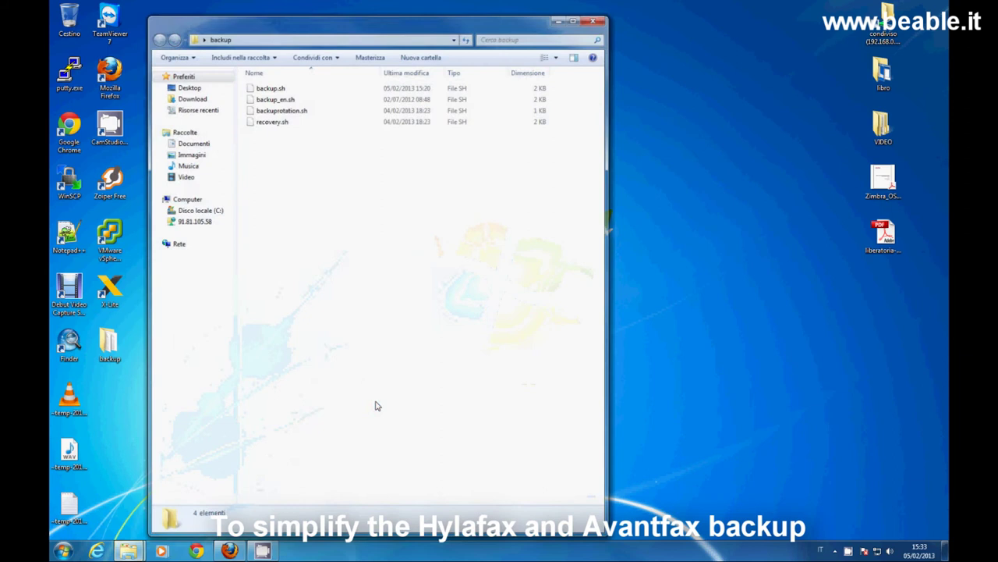
click(598, 18)
click(229, 550)
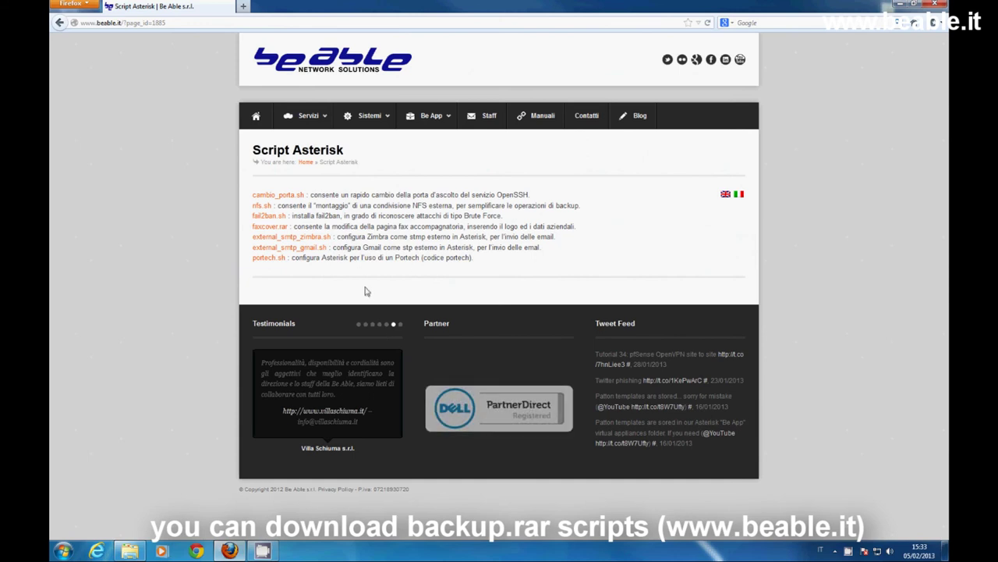
Browse the Be App > Script menu on beable.it, then minimize everything to the desktop.
mouse_move(429, 115)
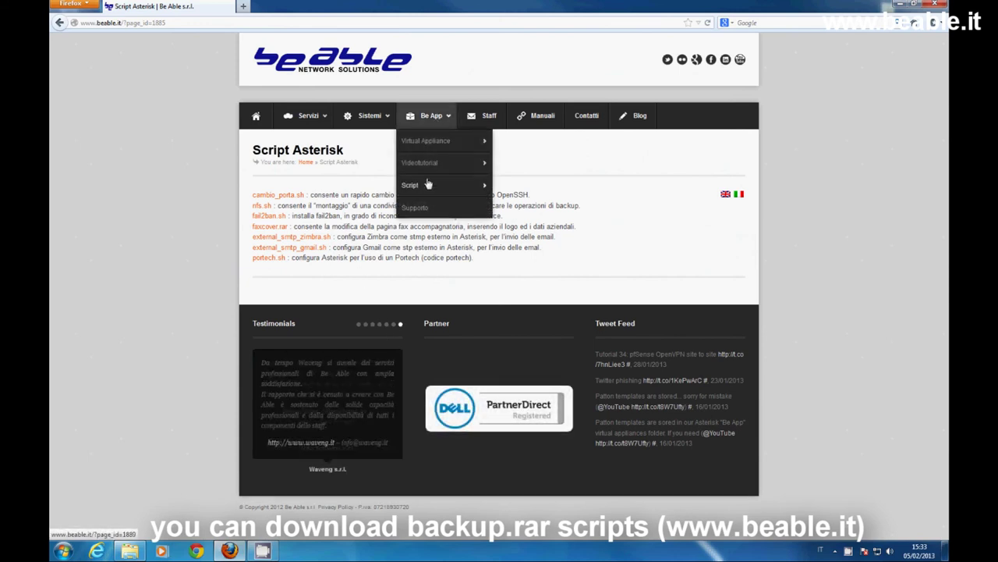
mouse_move(428, 184)
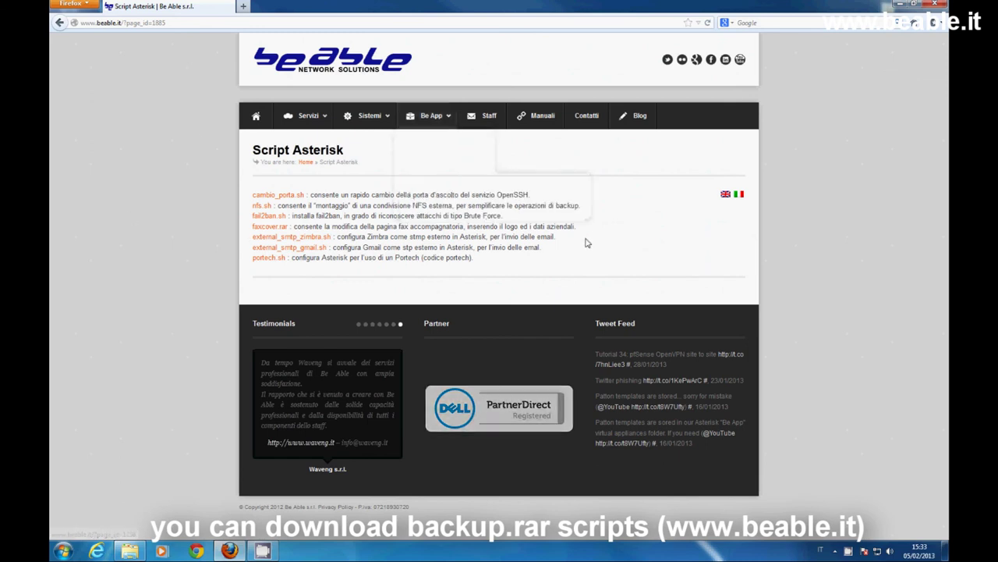
key(super+d)
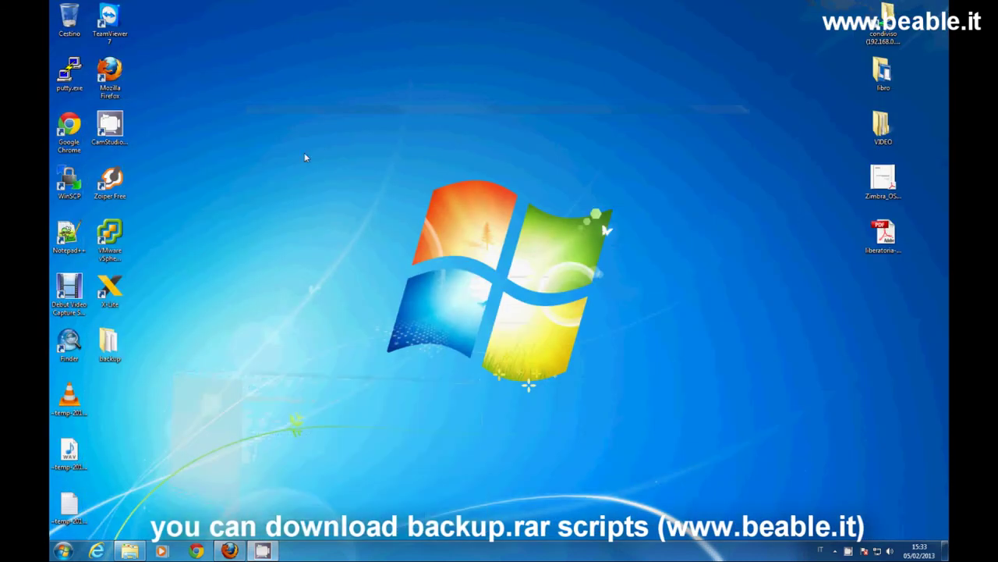
Log in to 192.168.0.70 as root with WinSCP.
double_click(66, 182)
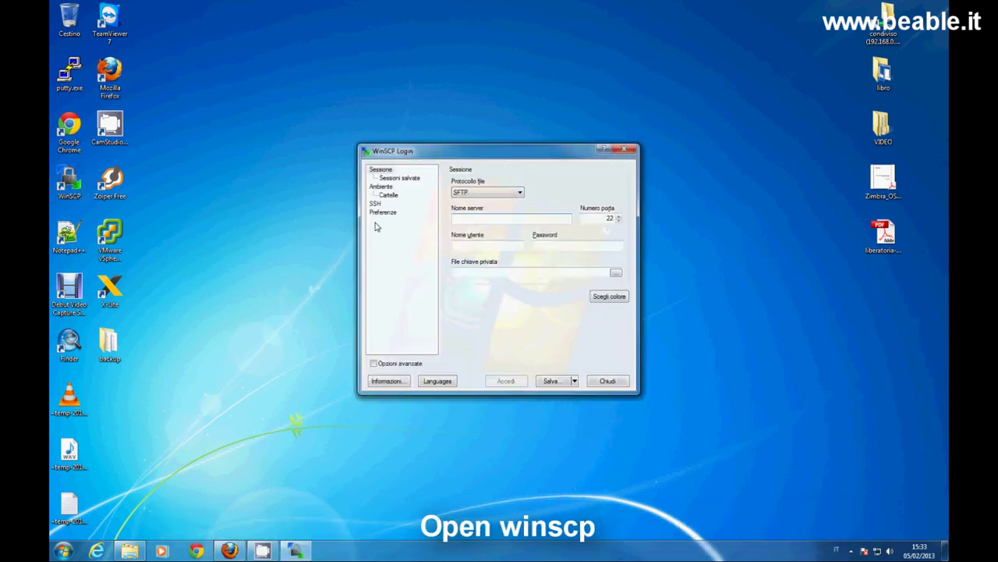
text(19)
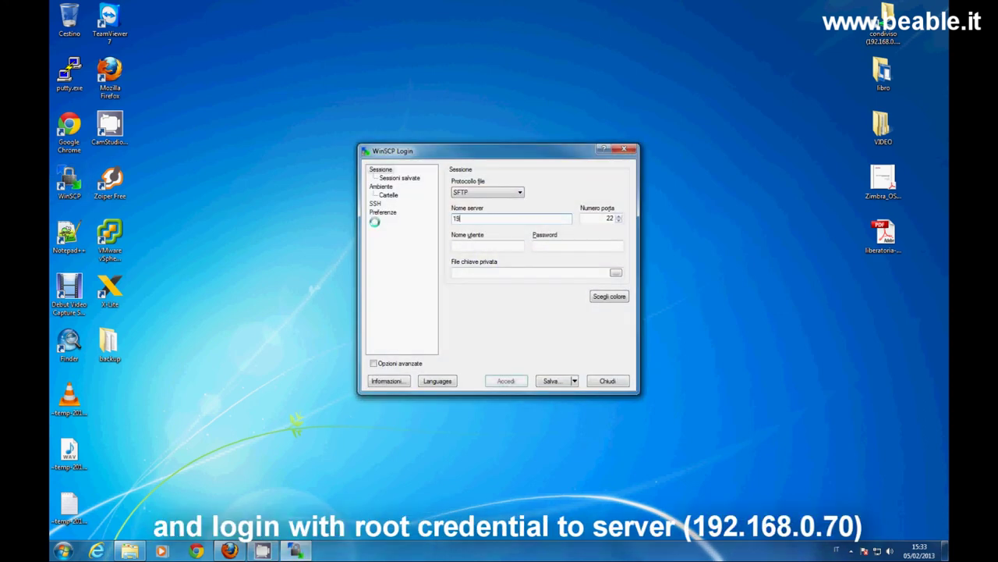
text(2.168.0.70)
key(Return)
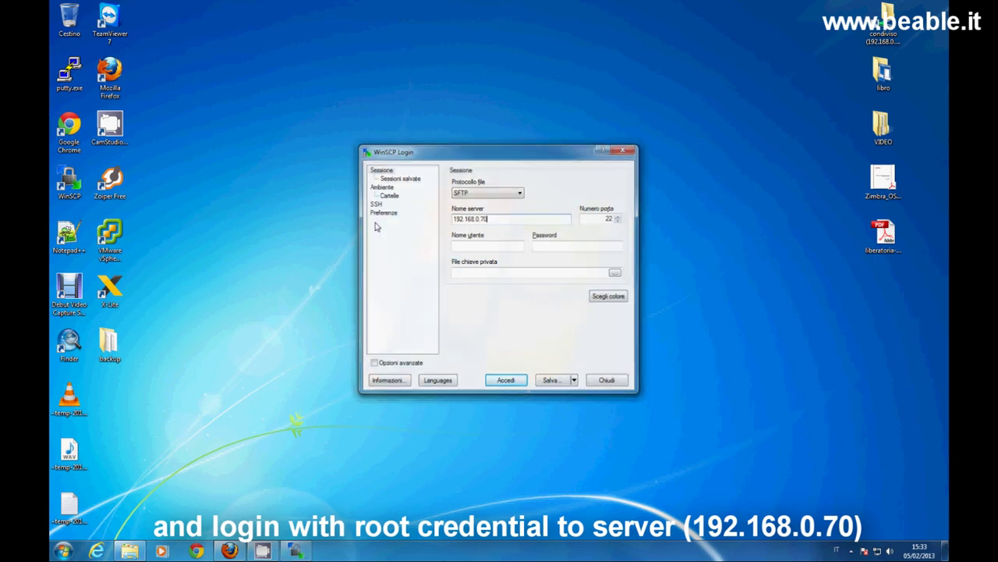
text(root)
key(Return)
text(*******)
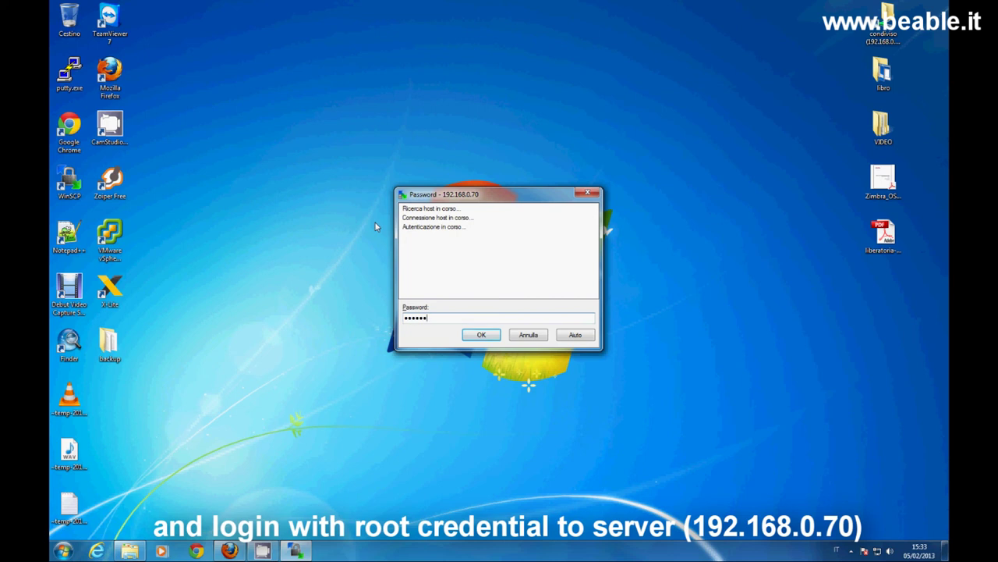
key(Return)
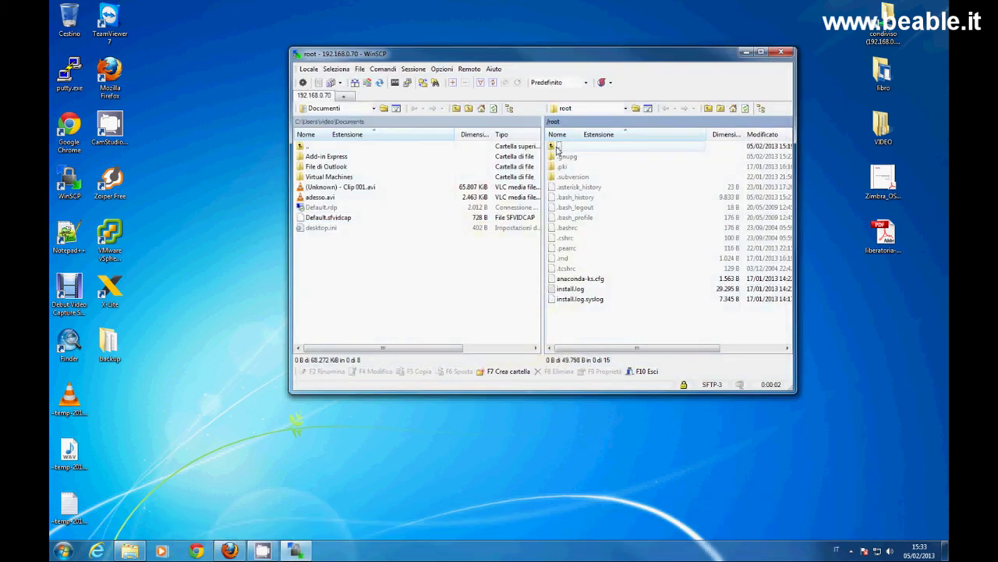
Open the server's /tmp folder and recheck the desktop backup folder's scripts.
double_click(557, 148)
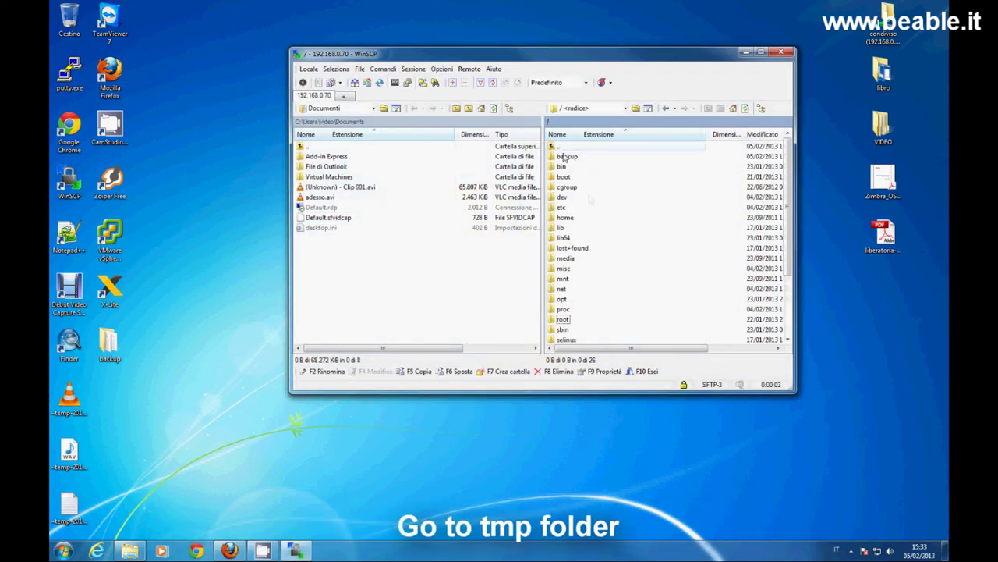
drag(788, 283, 788, 337)
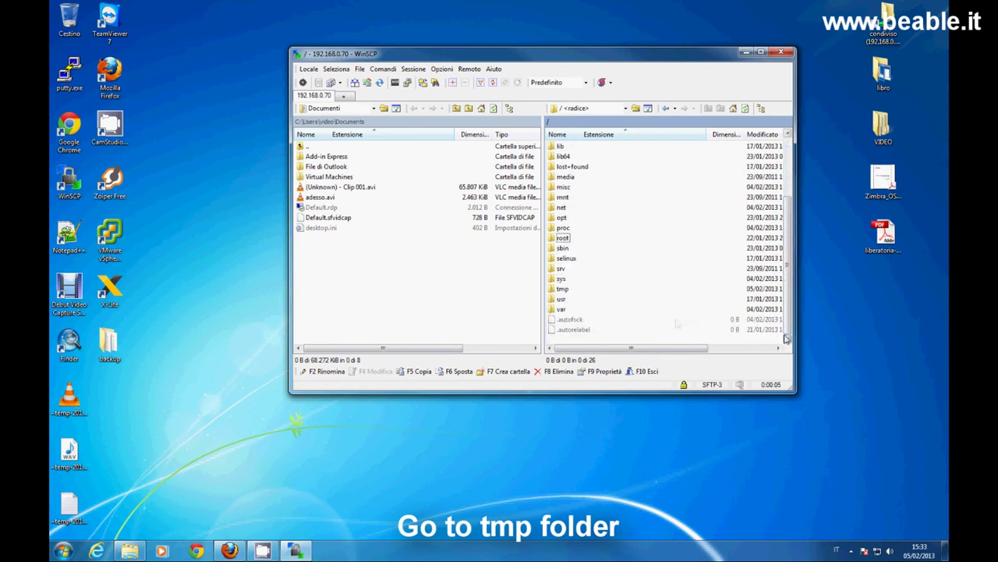
double_click(563, 289)
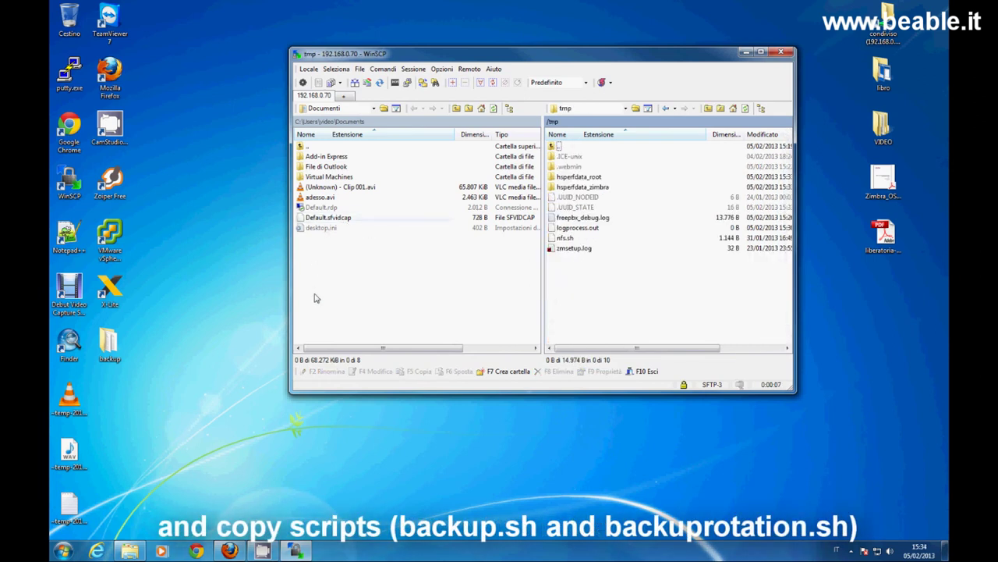
click(110, 343)
double_click(110, 343)
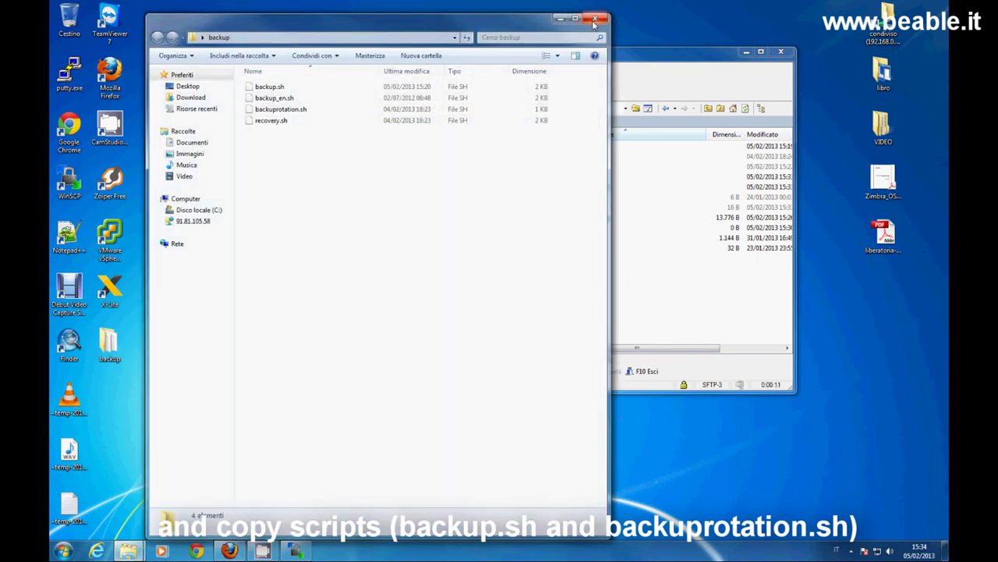
click(595, 18)
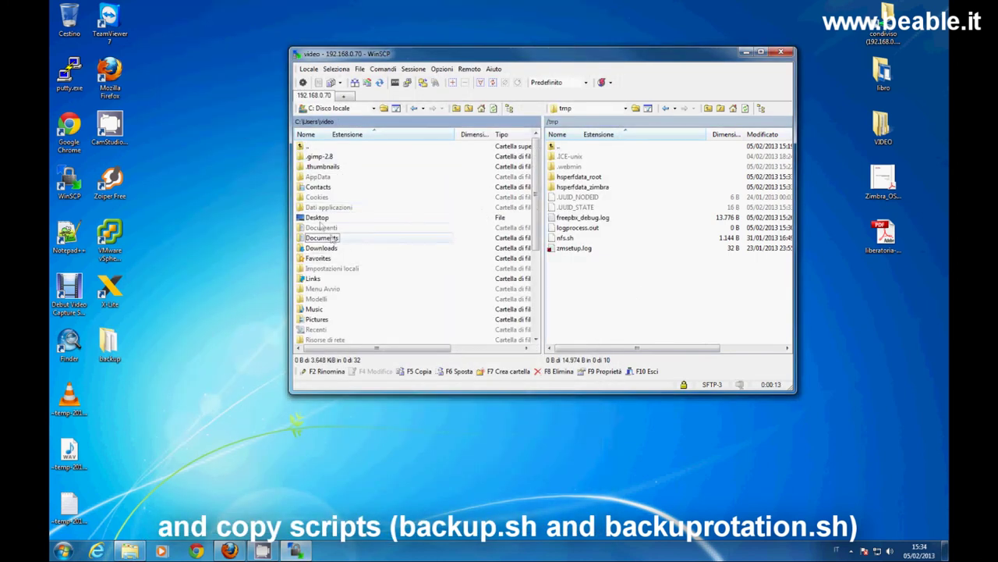
Copy backup.sh and backuprotation.sh from Desktop\backup into /tmp, then close WinSCP.
double_click(320, 217)
double_click(315, 156)
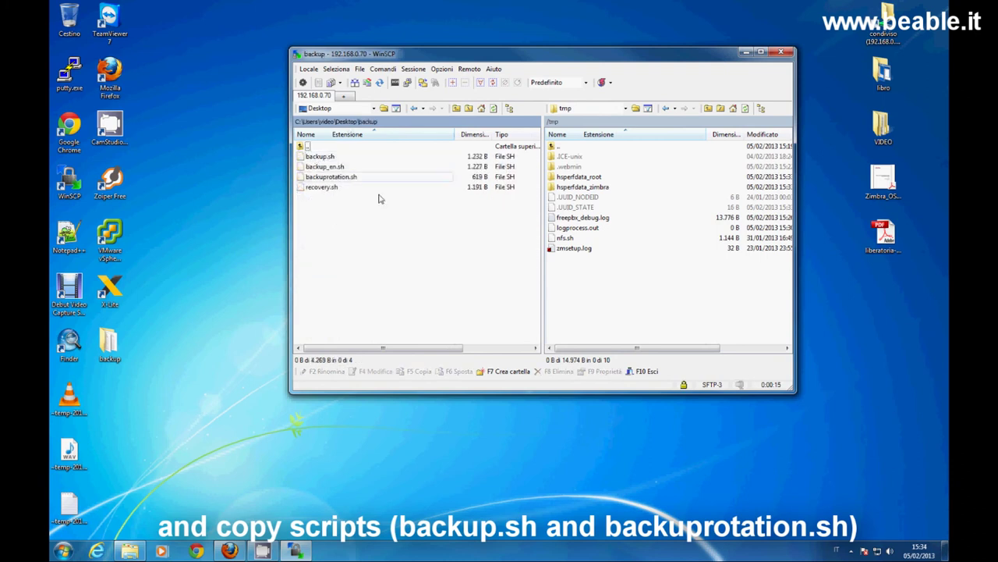
click(328, 158)
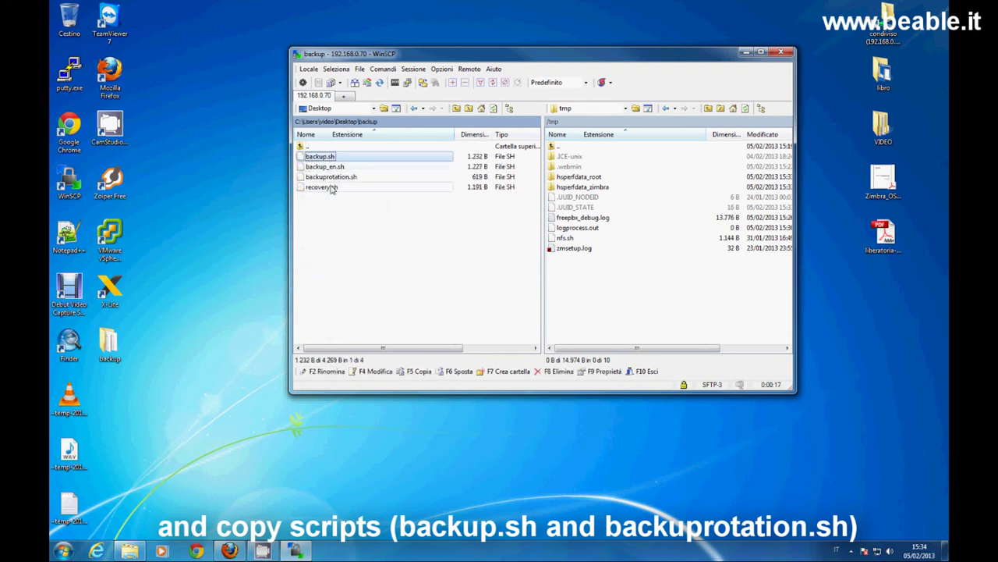
ctrl+click(332, 178)
drag(332, 179, 654, 326)
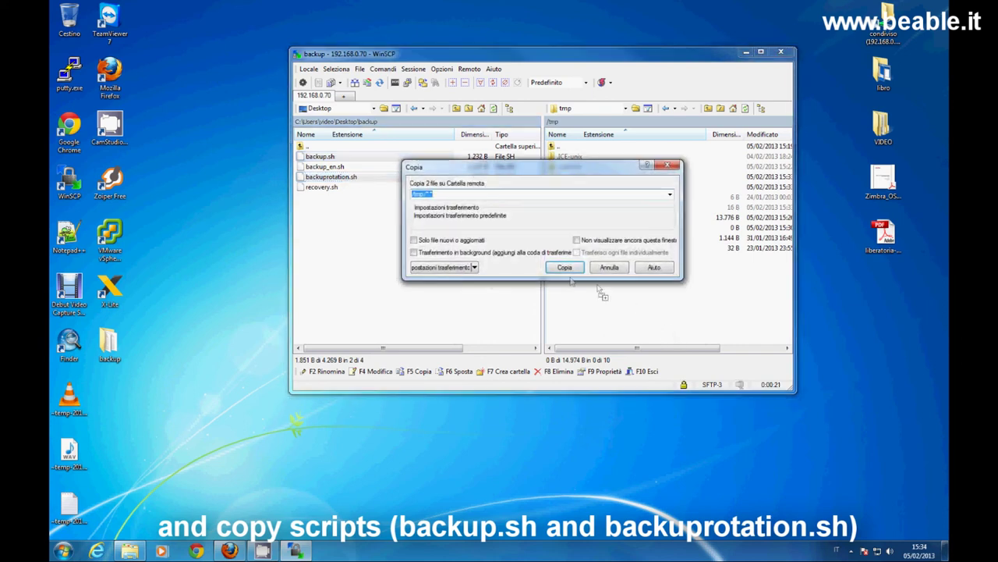
click(563, 263)
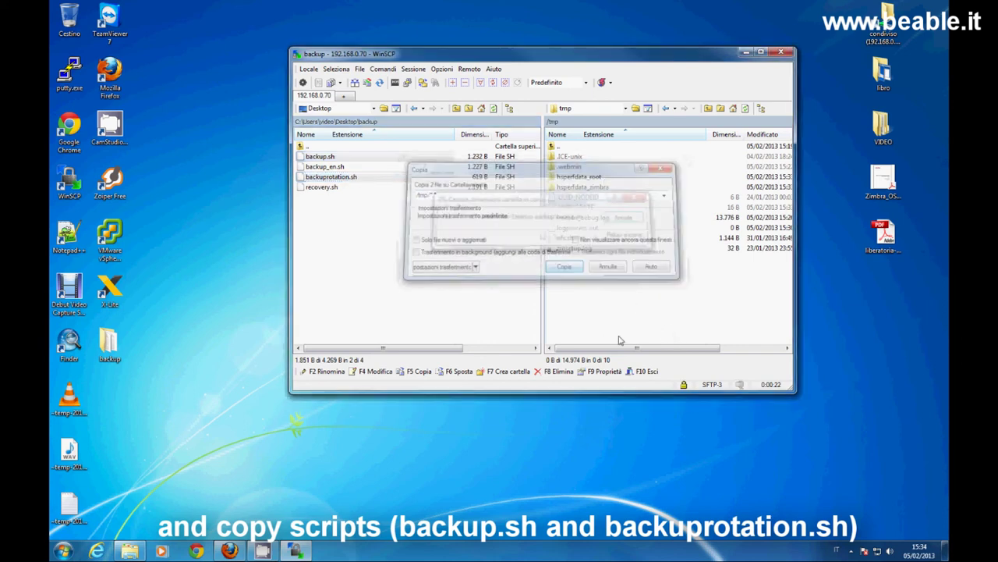
click(780, 53)
click(492, 238)
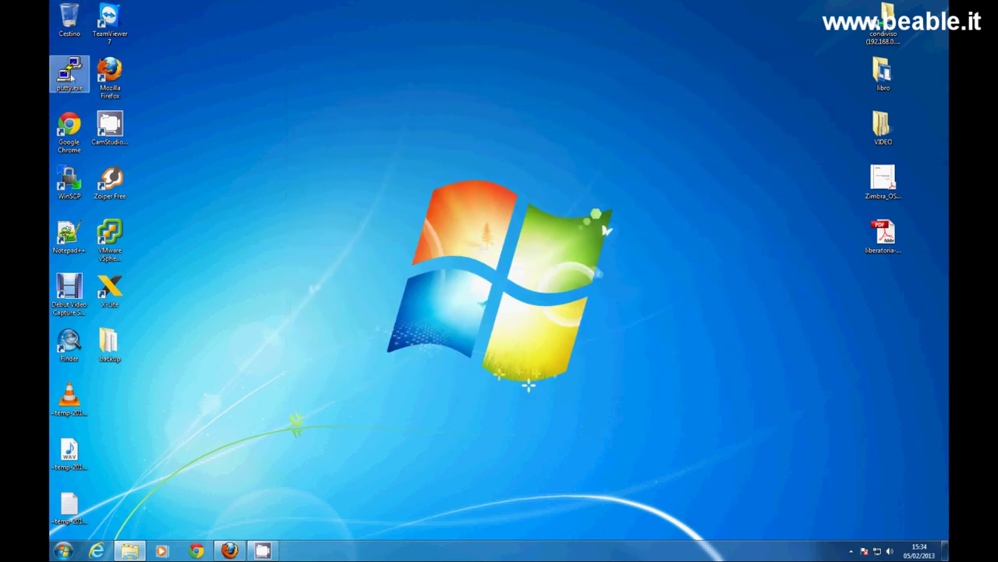
Open a PuTTY root session to 192.168.0.70 and change to /tmp.
double_click(67, 77)
click(530, 284)
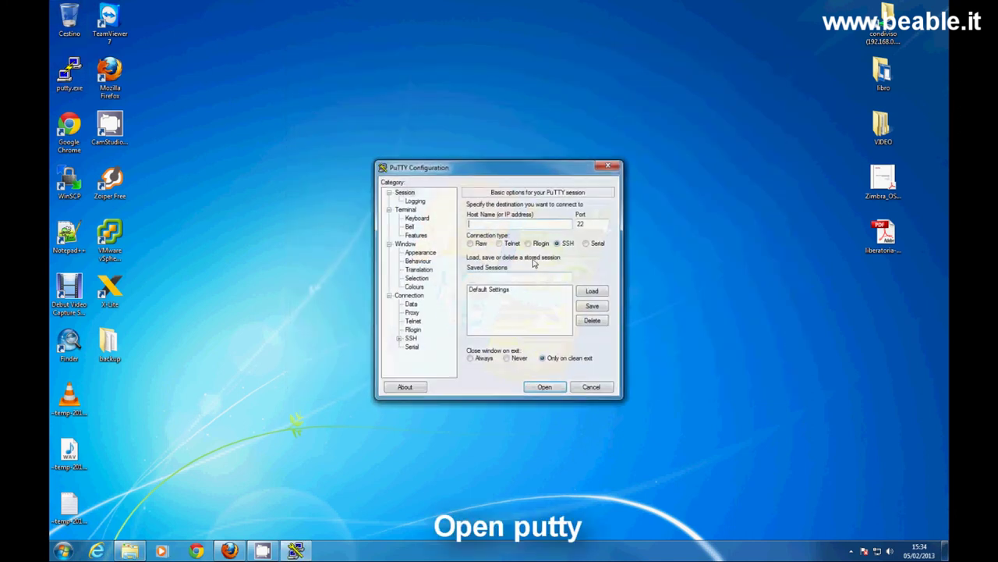
drag(506, 162, 478, 72)
text(192.168.0.70)
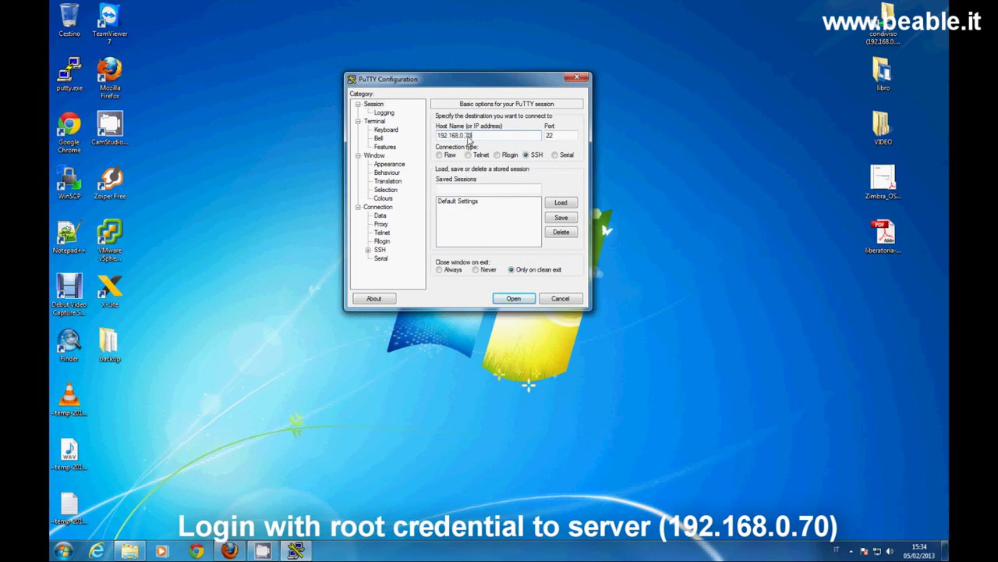
key(Return)
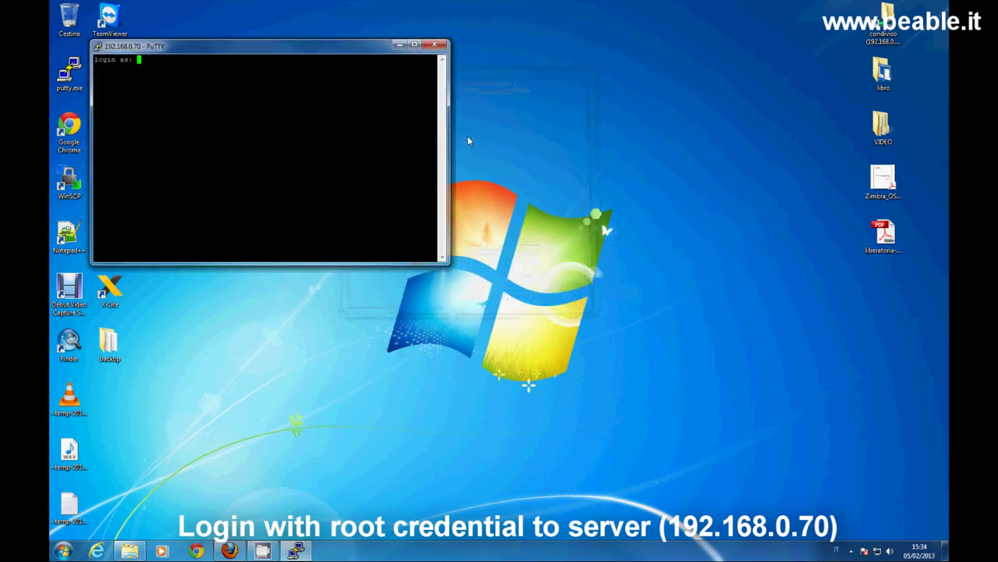
text(root)
key(Return)
key(Return)
text(cd /tmp/)
key(Return)
Enlarge the terminal and list /tmp, highlighting the two uploaded scripts.
drag(446, 267, 792, 486)
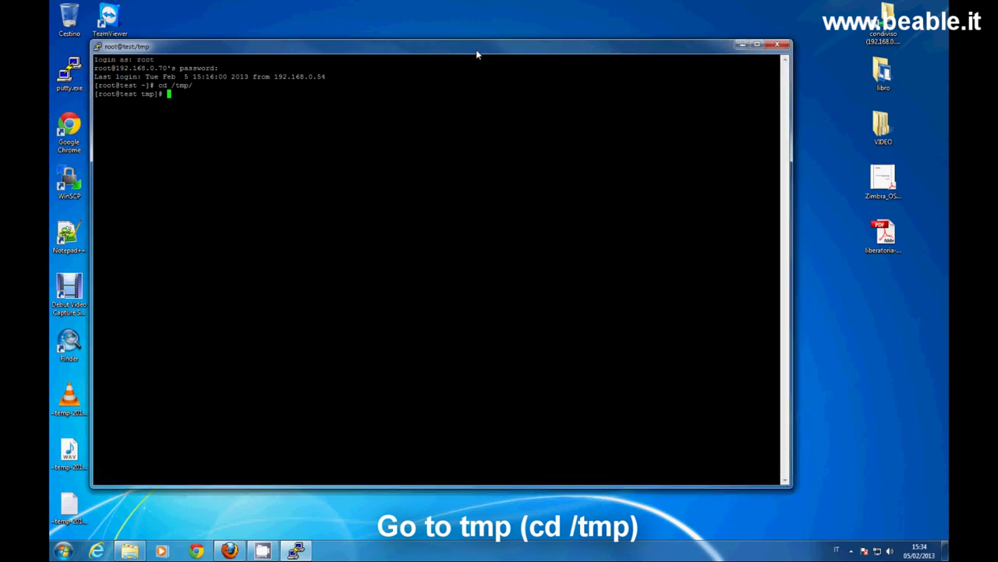
drag(477, 51, 531, 41)
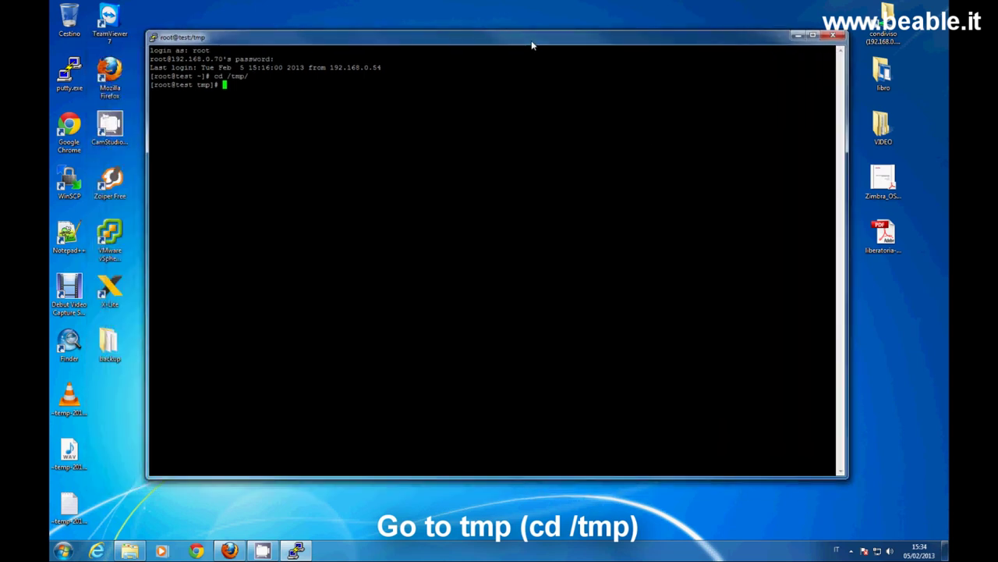
text(ls)
key(Return)
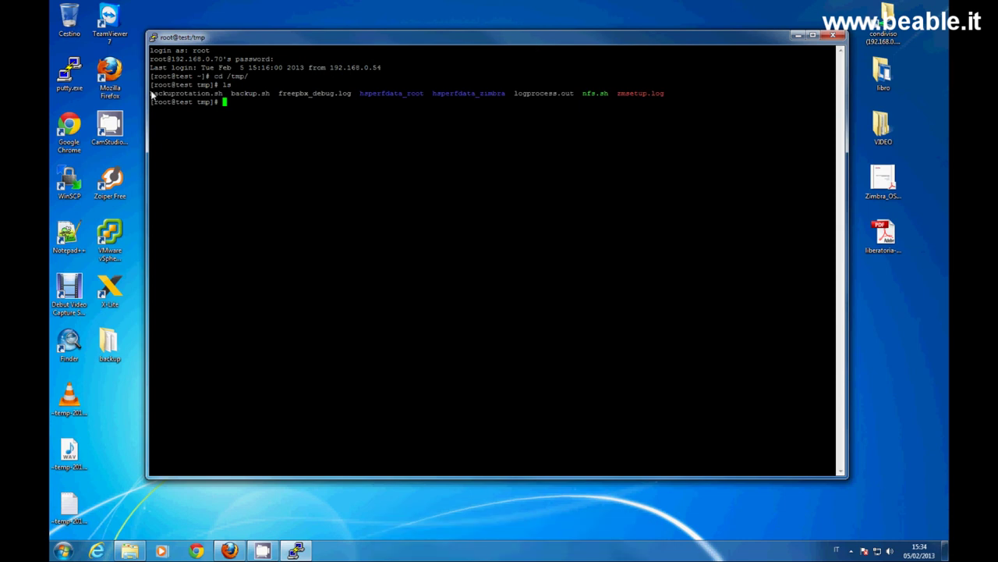
drag(152, 94, 271, 93)
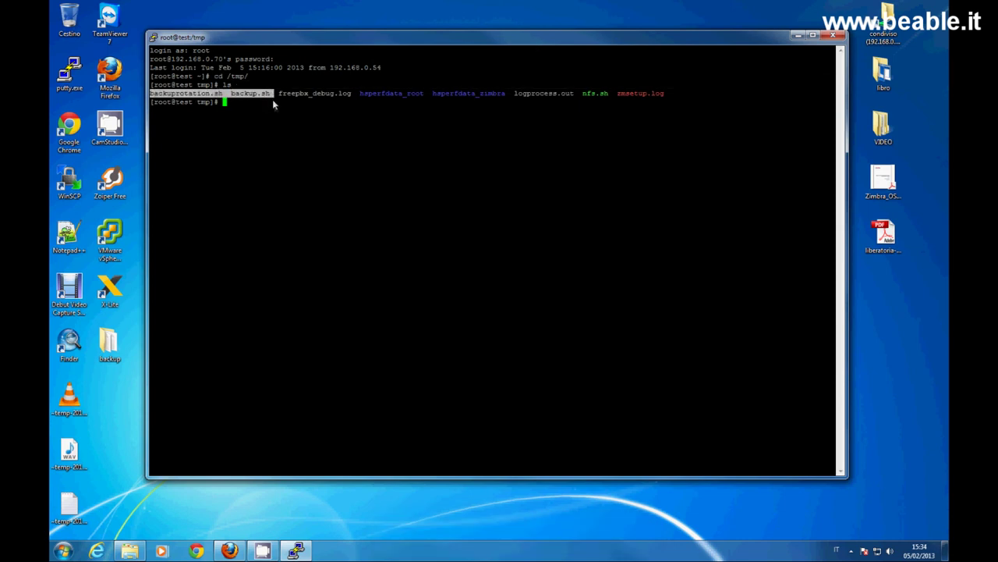
click(274, 107)
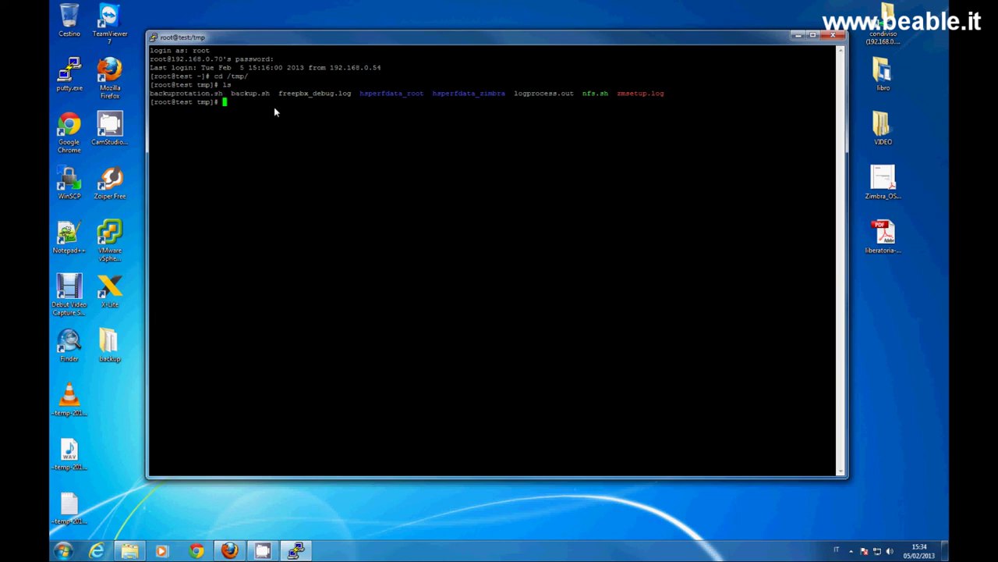
Make the .sh scripts executable with chmod +x *.sh, list with ls -all, enter cat backup.sh.
text(chmod +x)
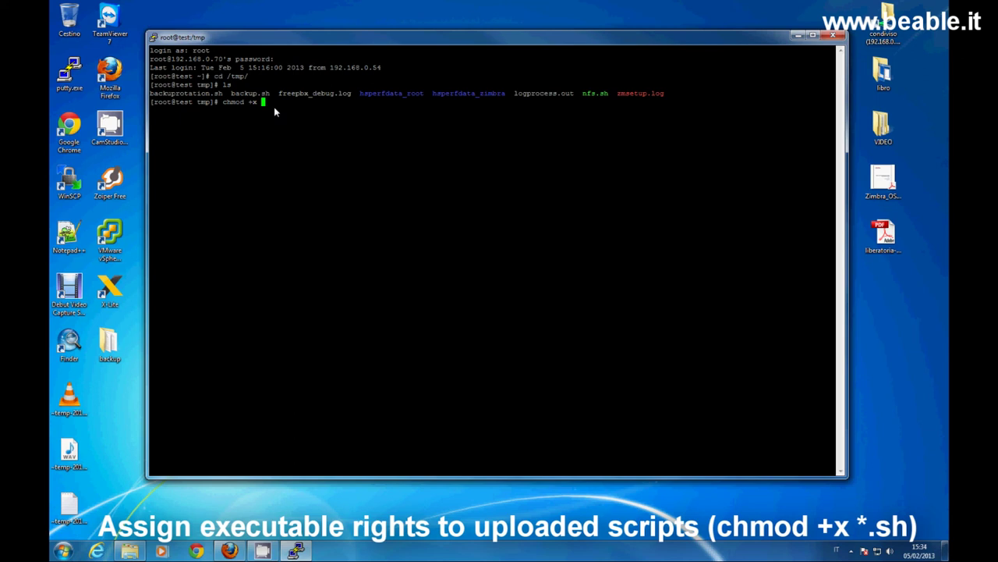
text( *.sh)
key(Return)
text(ls )
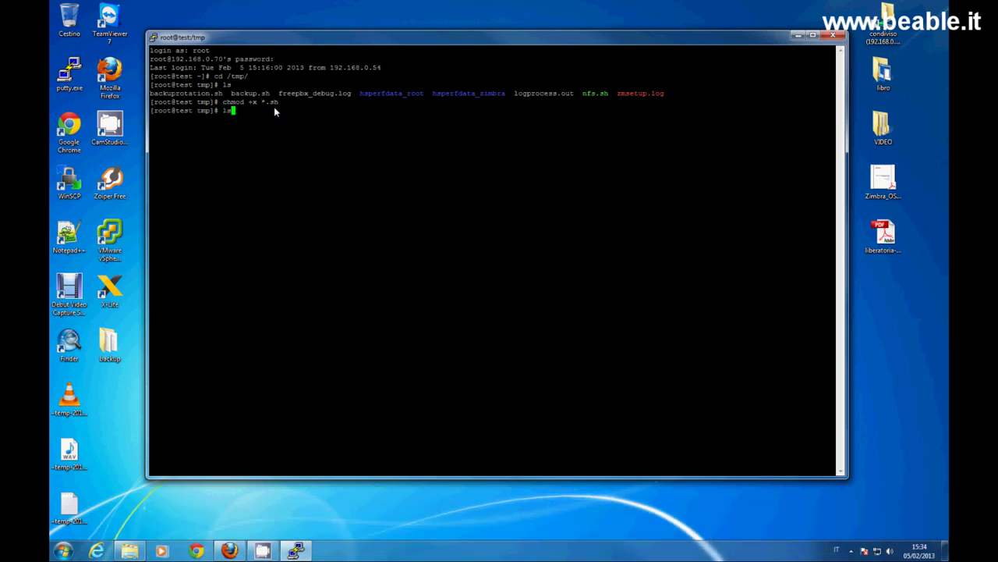
text(-all)
key(Return)
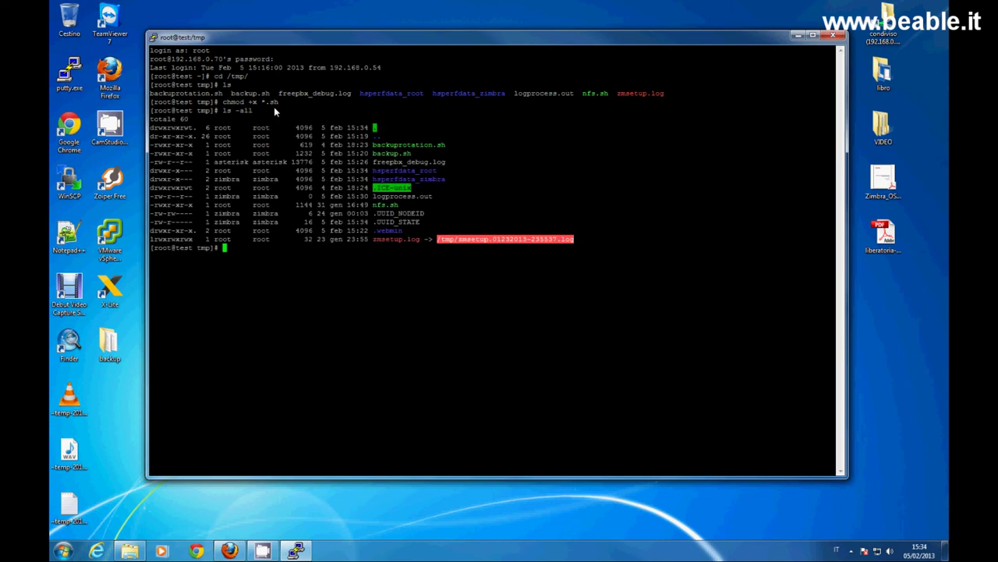
text(cat backup.sh)
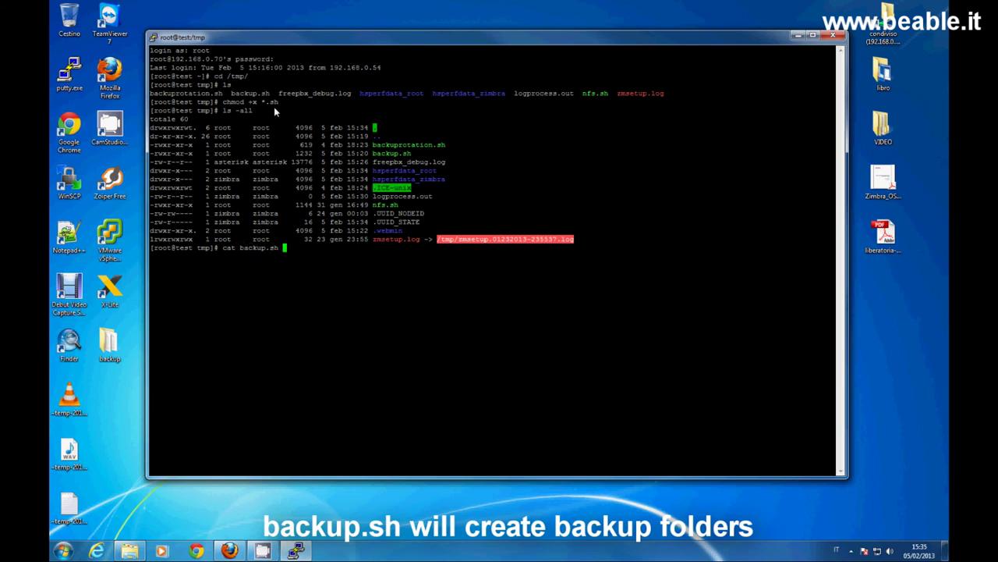
Print backup.sh and highlight its folder-creation and crontab lines.
key(Return)
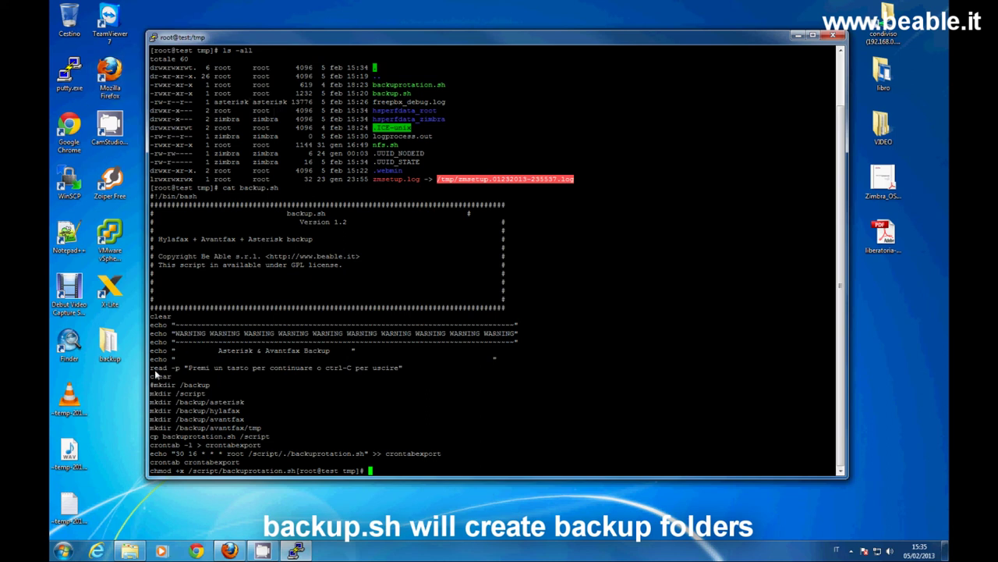
drag(154, 370, 268, 446)
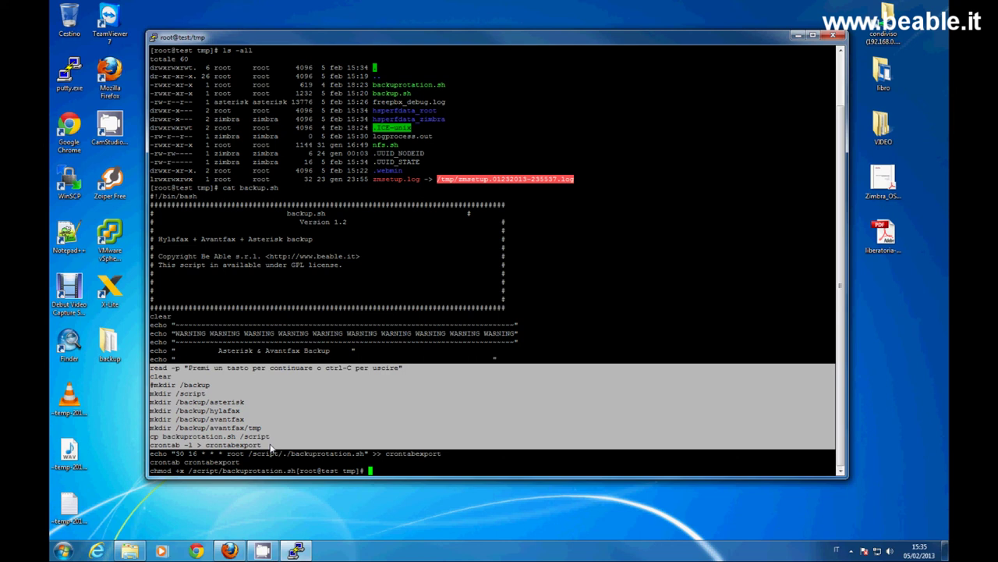
Clear the terminal and print backuprotation.sh.
text(clear)
key(Return)
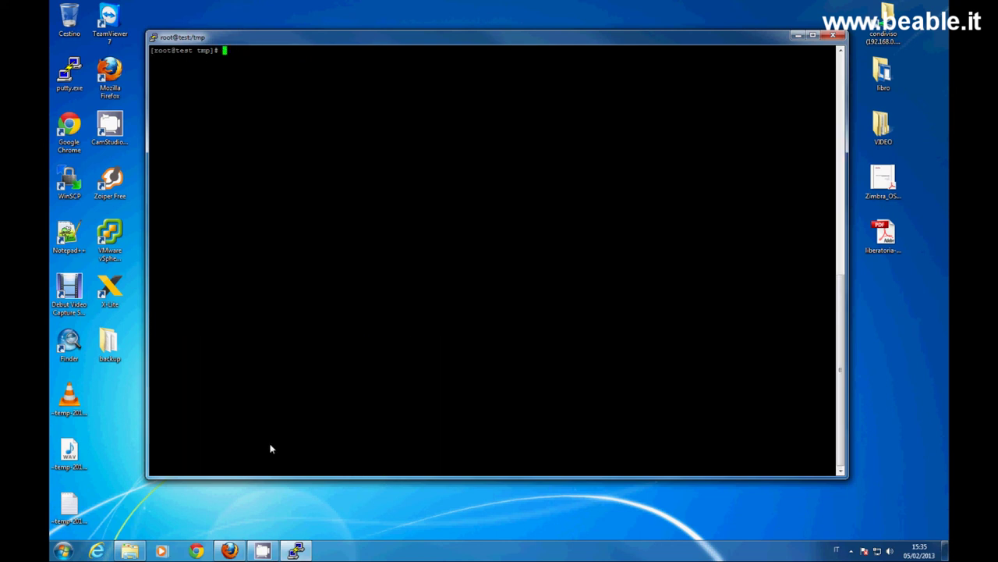
text(c)
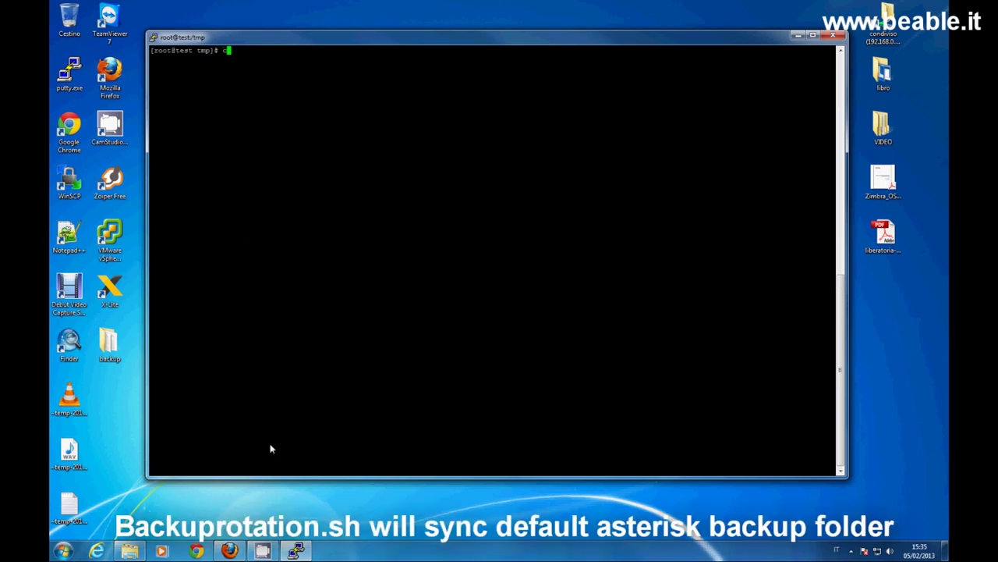
text(at backupr)
key(Tab)
key(Return)
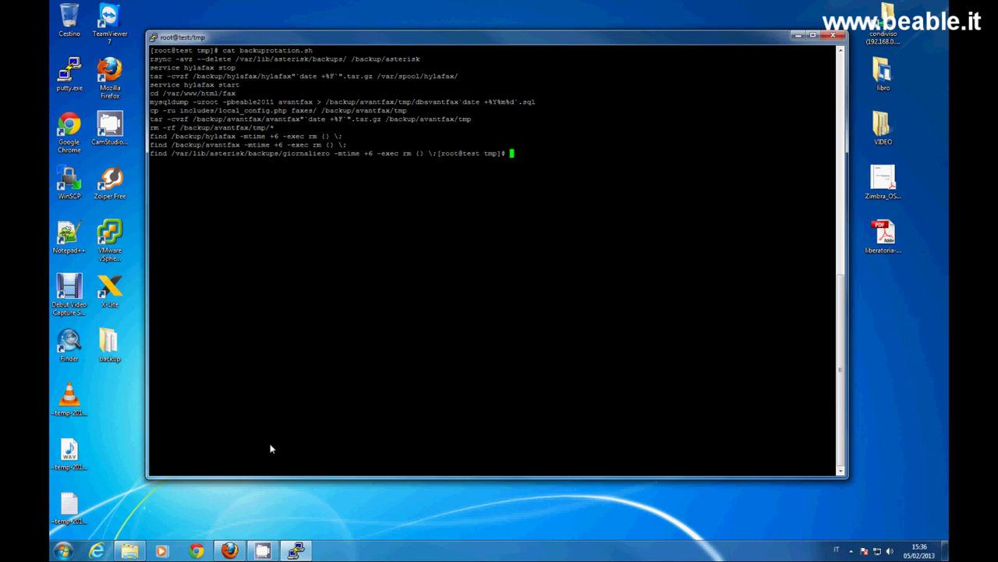
Highlight the find cleanup lines and dated hylafax and Avantfax dump names, then clear.
drag(150, 136, 402, 145)
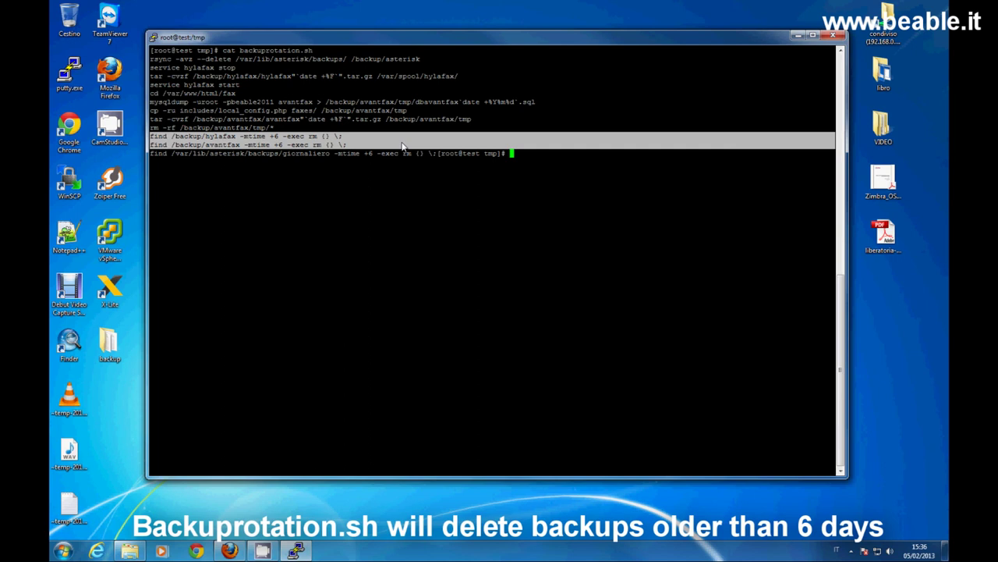
drag(261, 75, 319, 72)
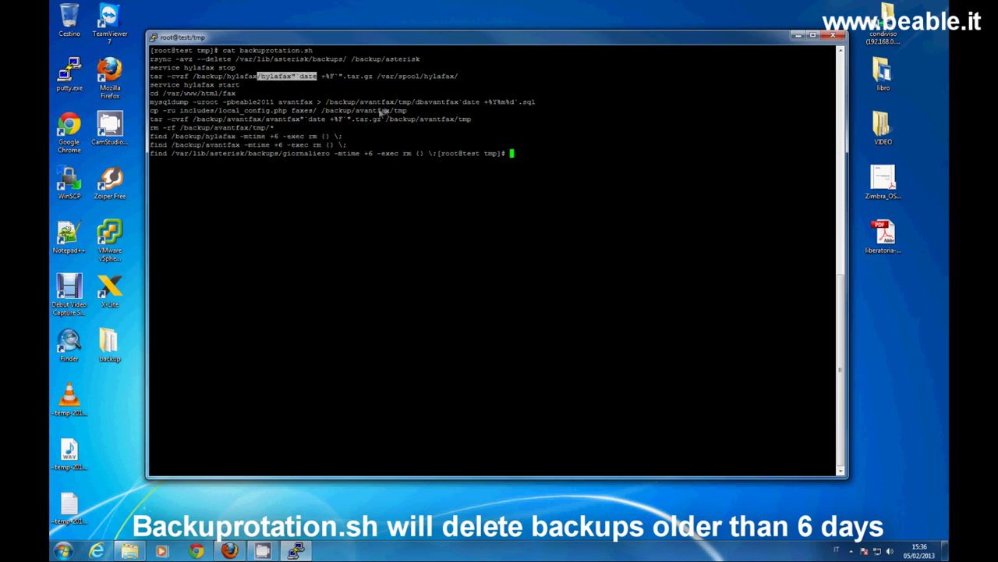
drag(411, 102, 539, 104)
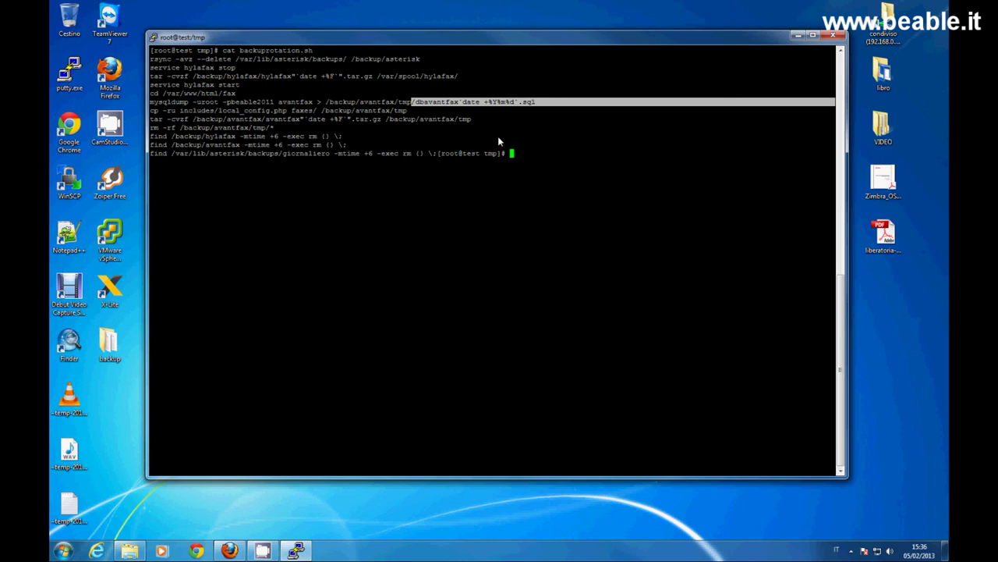
text(clear)
key(Return)
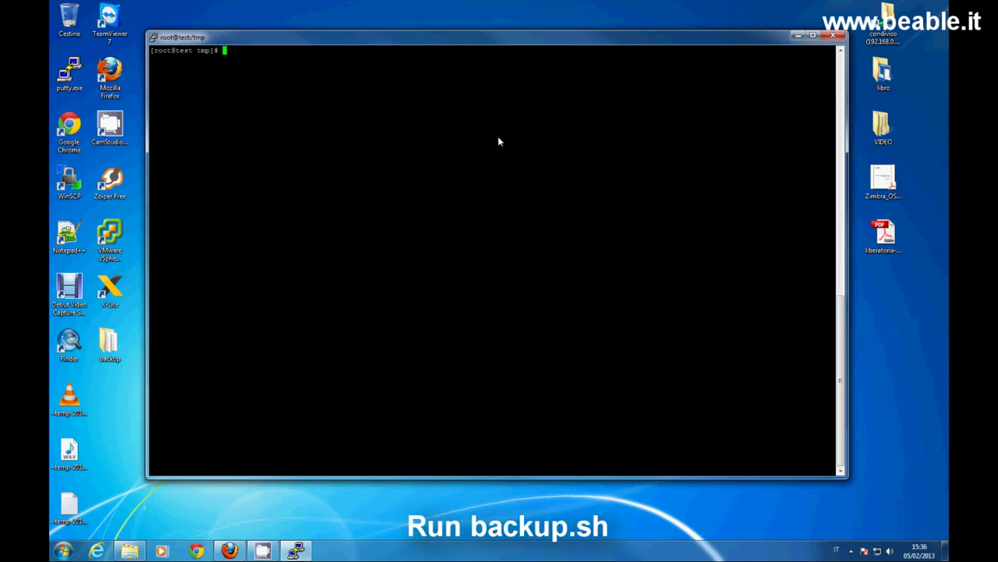
Run ./backup.sh, verify the 30 16 * * * backuprotation.sh crontab entry, then cd to /.
text(./backup.sh)
key(Return)
key(Return)
text(cr)
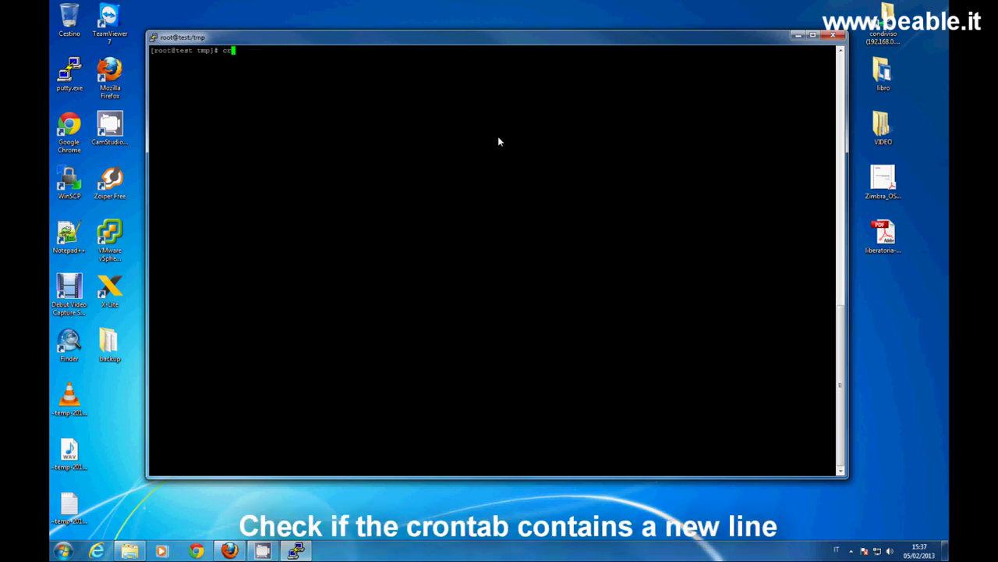
text(ontab -e)
key(Return)
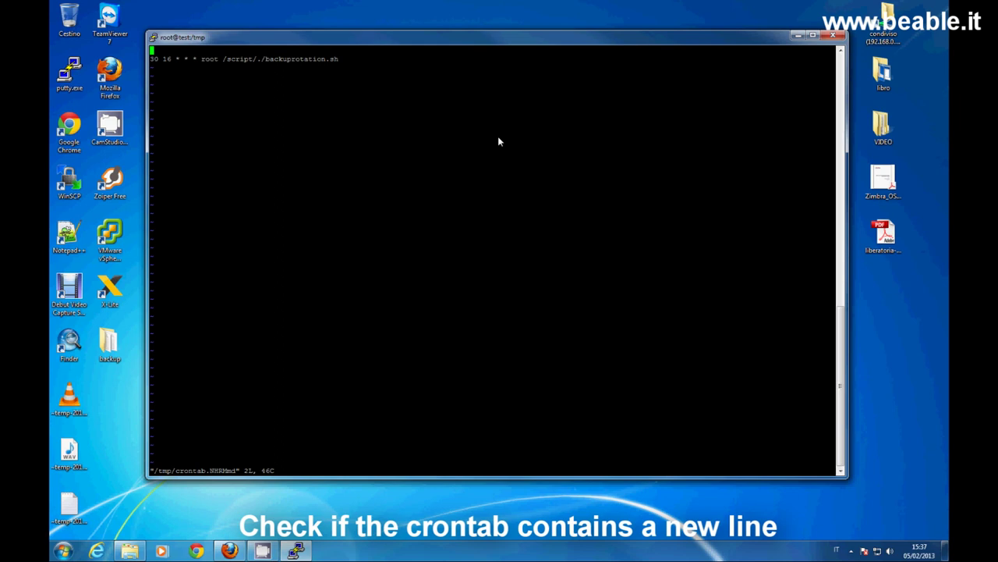
text(:q!)
key(Return)
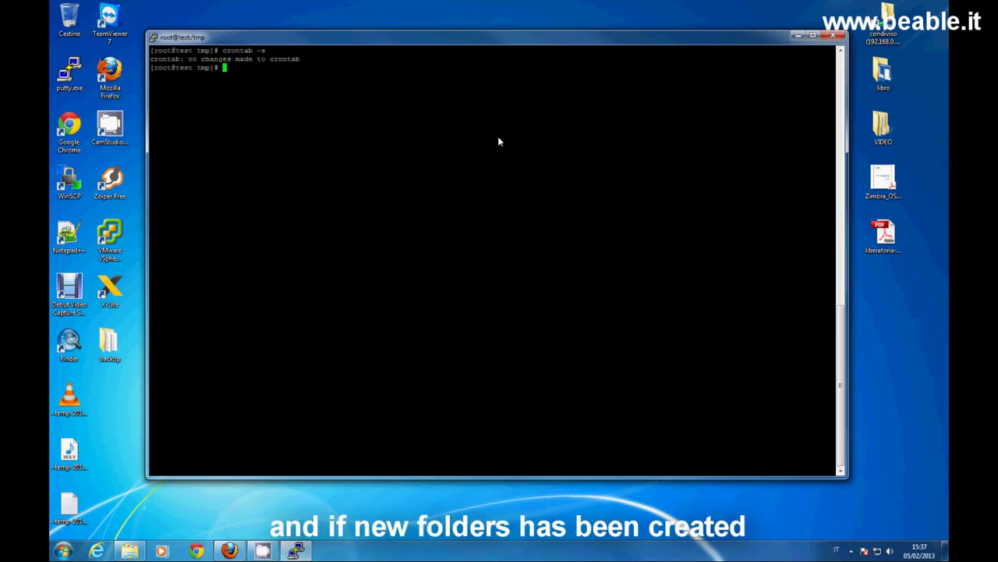
text(cd /)
key(Return)
List the root directory with ls -all, pointing out the new script folder.
text(ls -all)
key(Return)
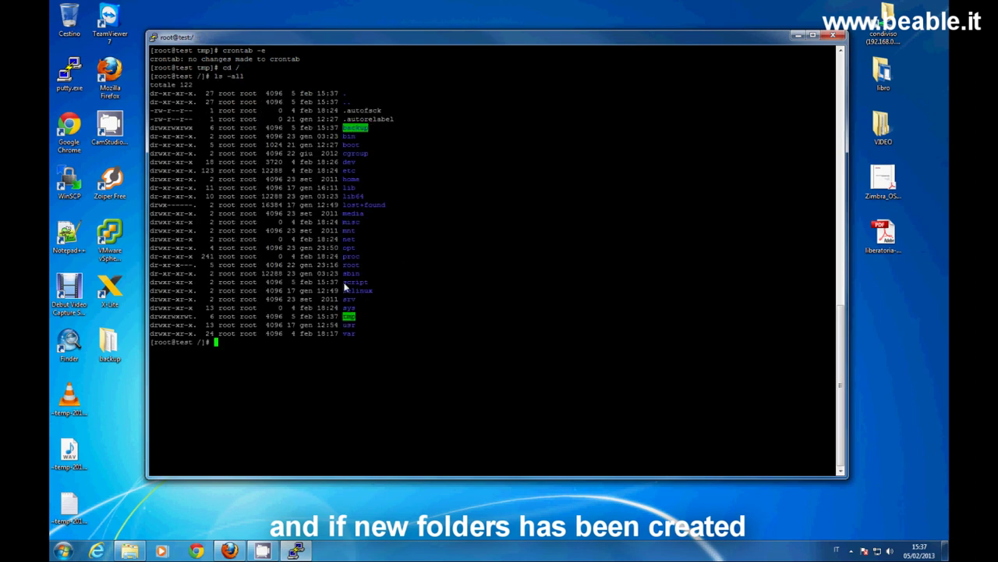
drag(344, 282, 368, 283)
click(376, 330)
Enter /backup, check mounts with df, and list its asterisk, avantfax and hylafax subfolders.
text(cd /ba)
key(Tab)
key(Return)
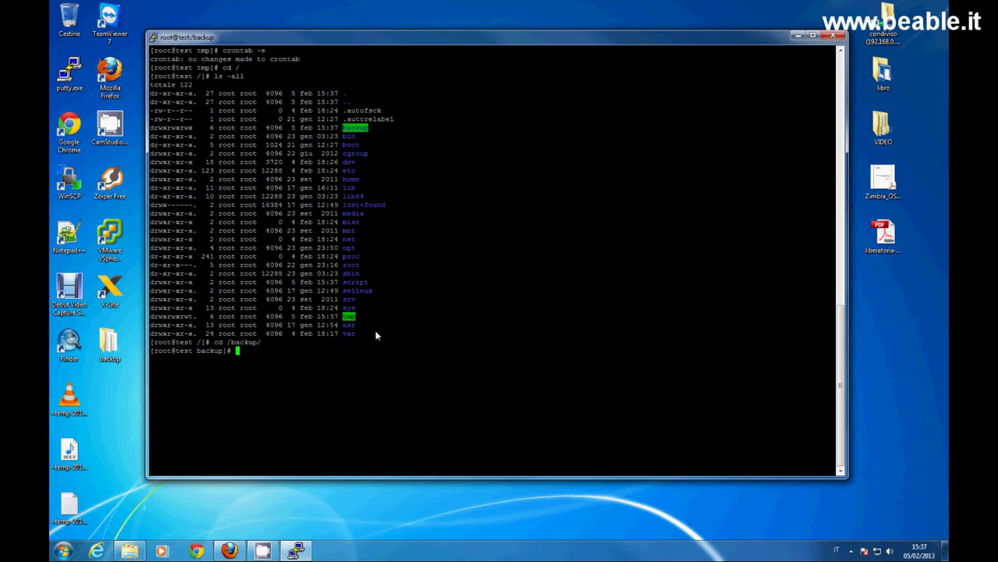
text(df)
key(Return)
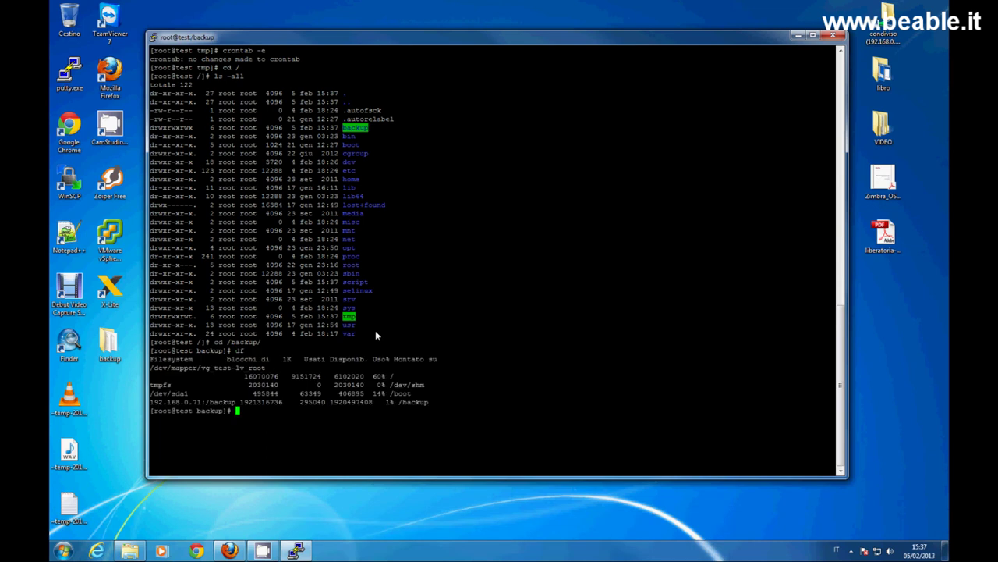
text(clear)
key(Return)
text(ls)
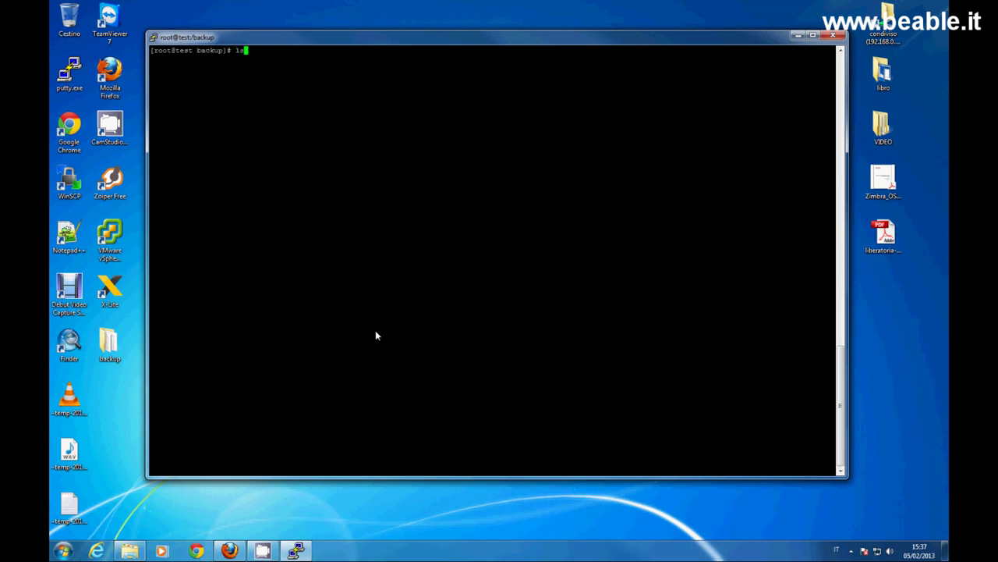
text( -all)
key(Return)
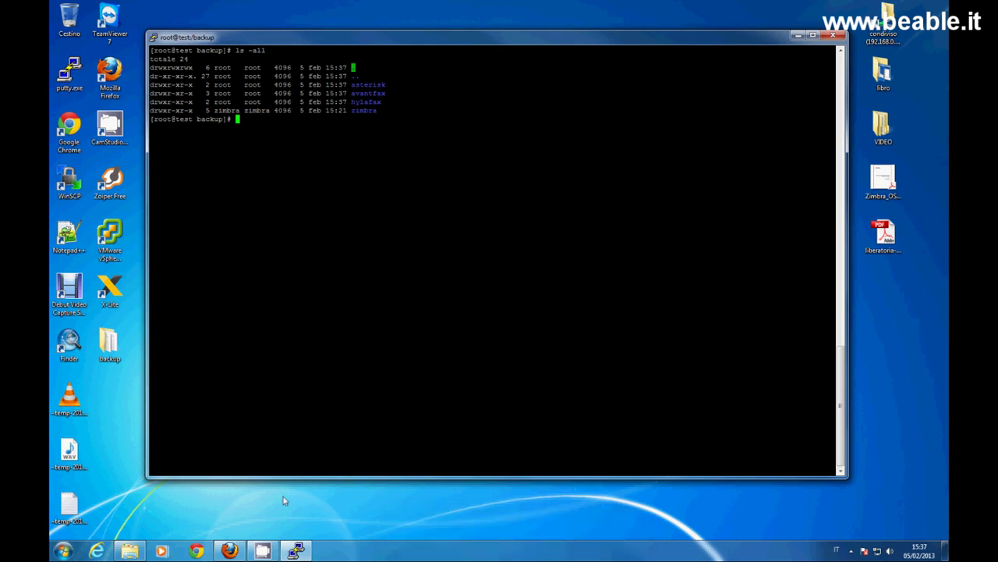
Load the Webmin login page at 192.168.0.70:9999 in Firefox.
click(228, 550)
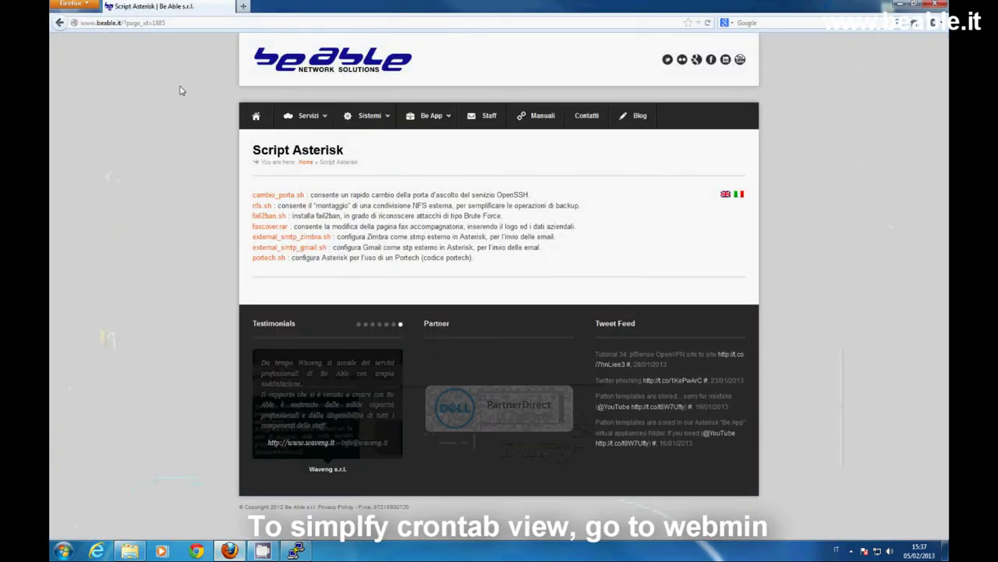
click(158, 24)
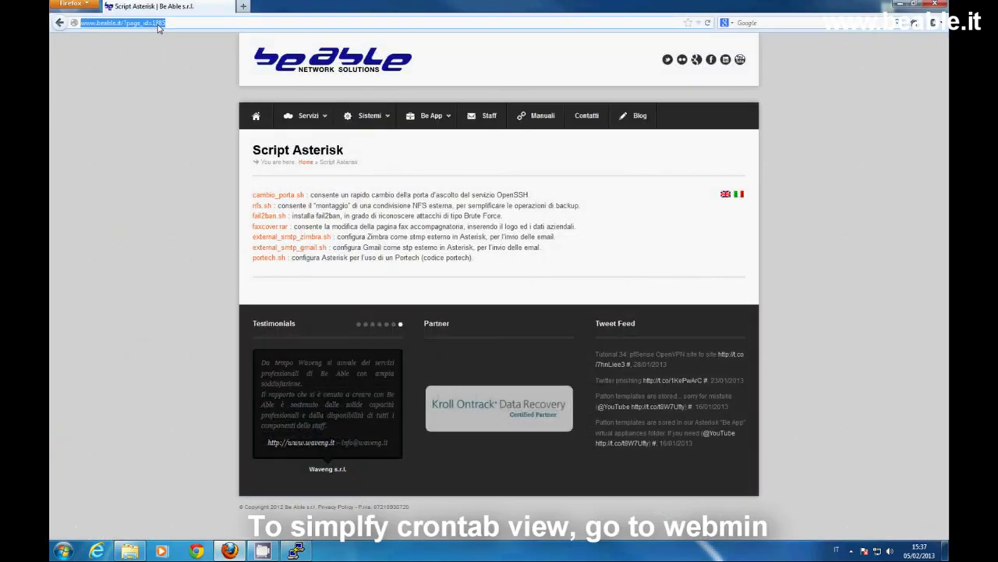
text(192.1)
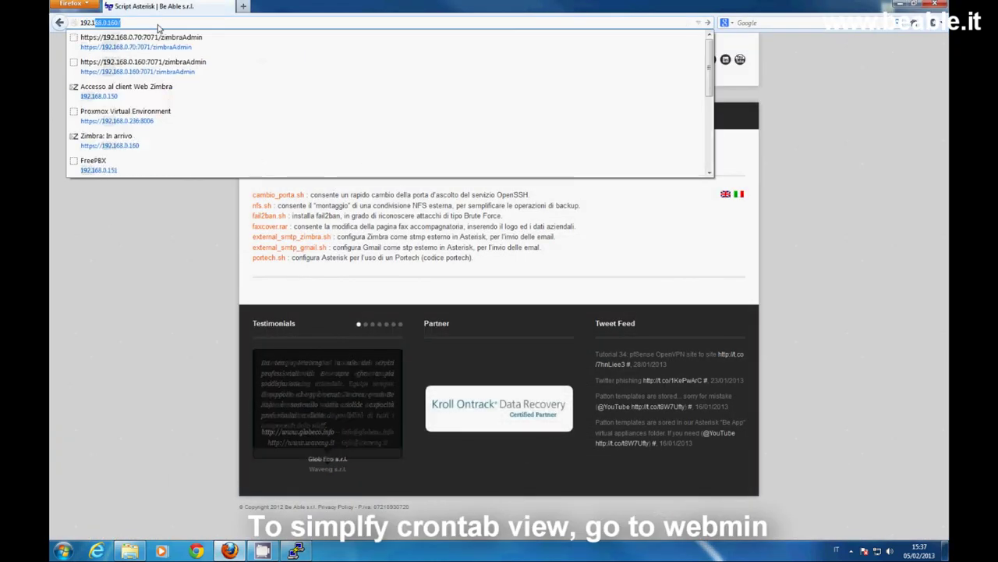
text(68.0.70)
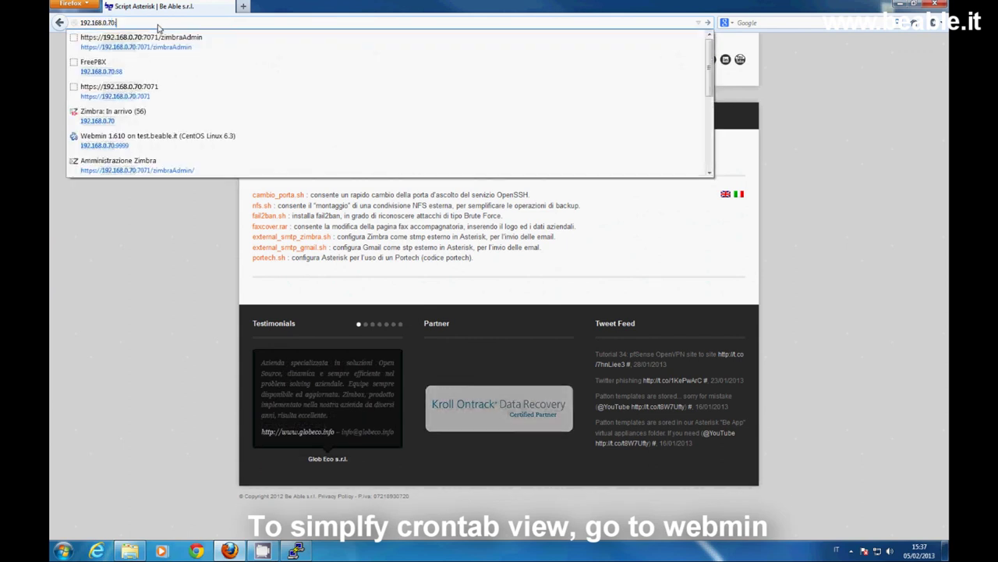
text(:)
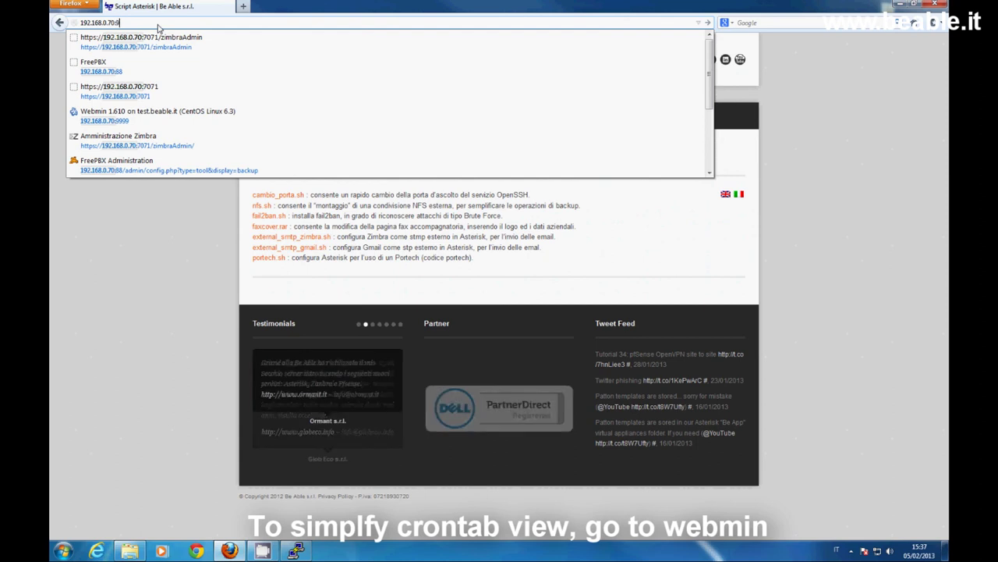
text(9999)
key(Return)
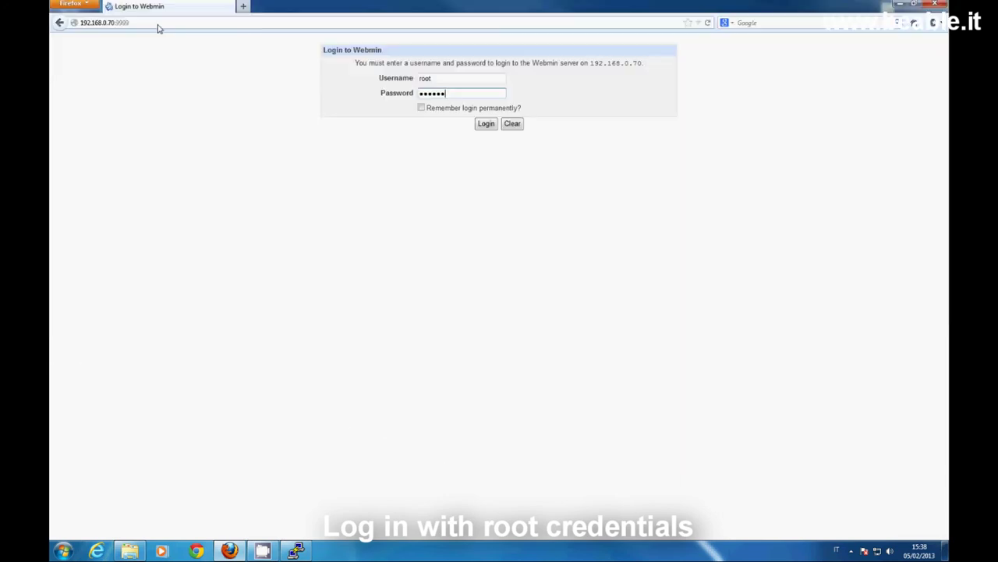
Log in to Webmin as root and inspect the /script/backuprotation.sh cron job at 16:30.
key(Return)
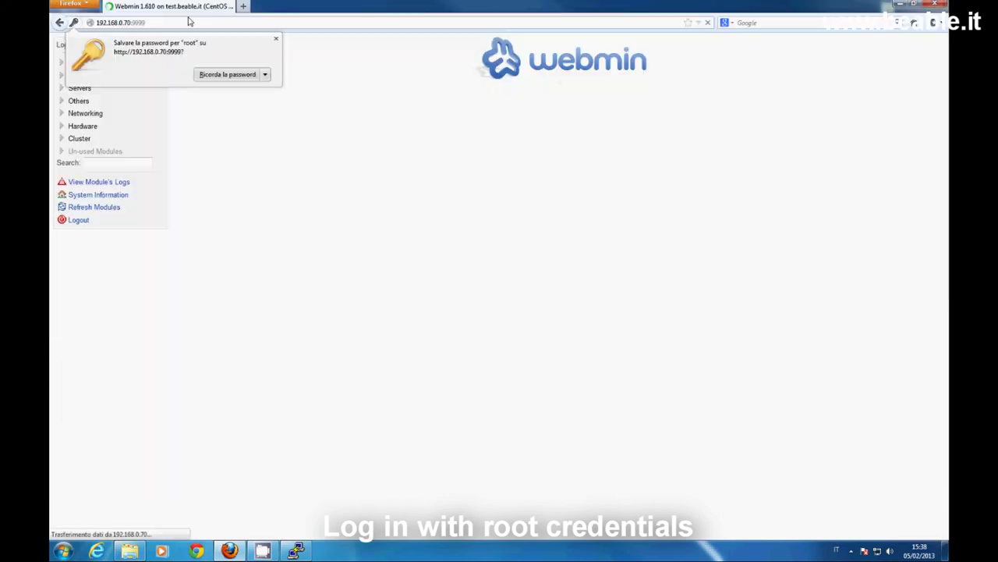
click(275, 39)
click(84, 76)
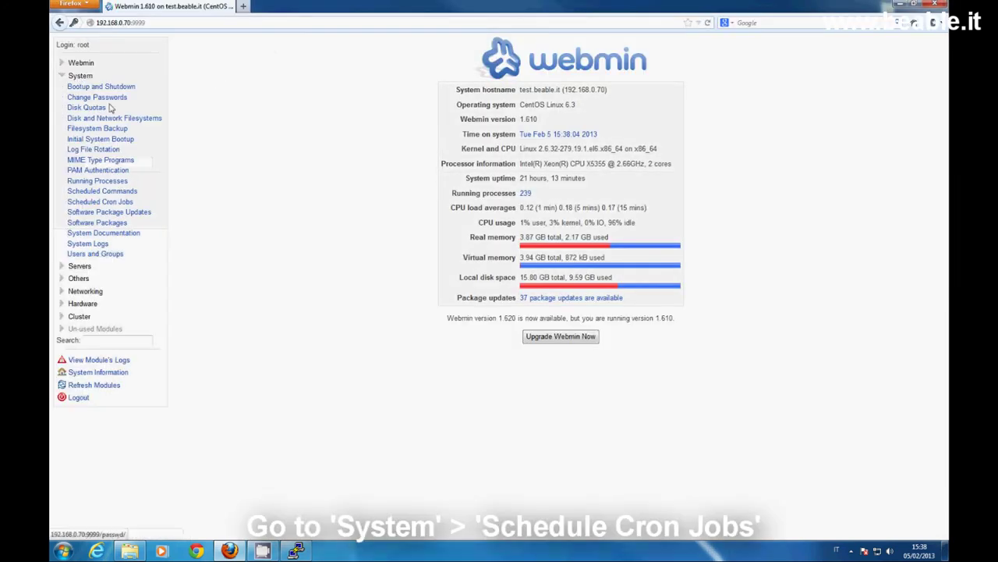
click(114, 201)
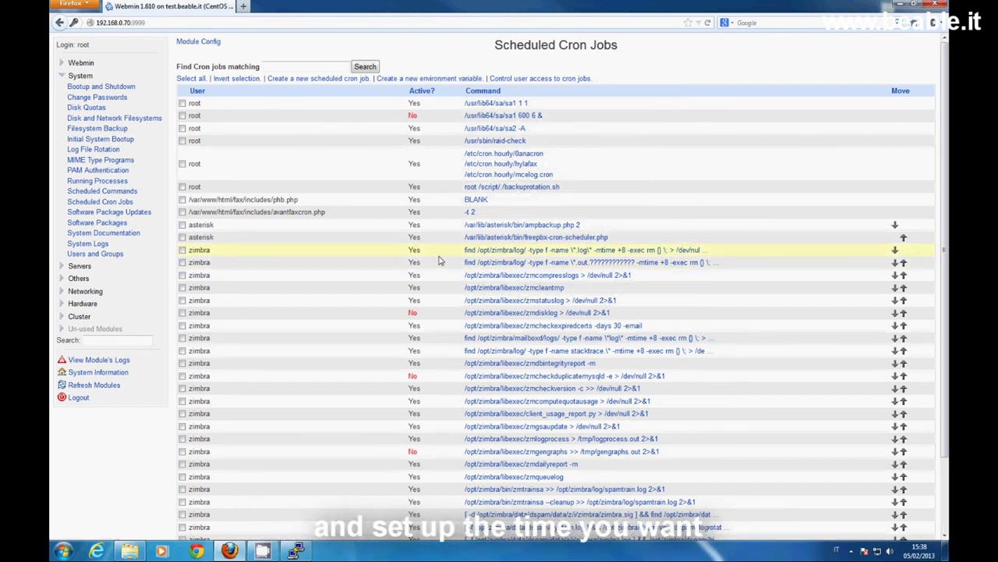
click(474, 188)
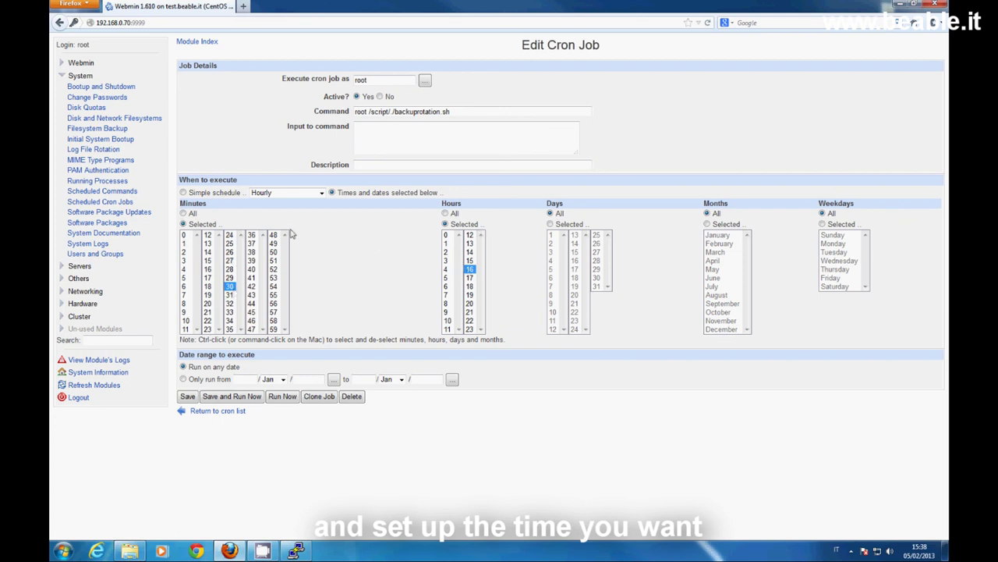
click(218, 411)
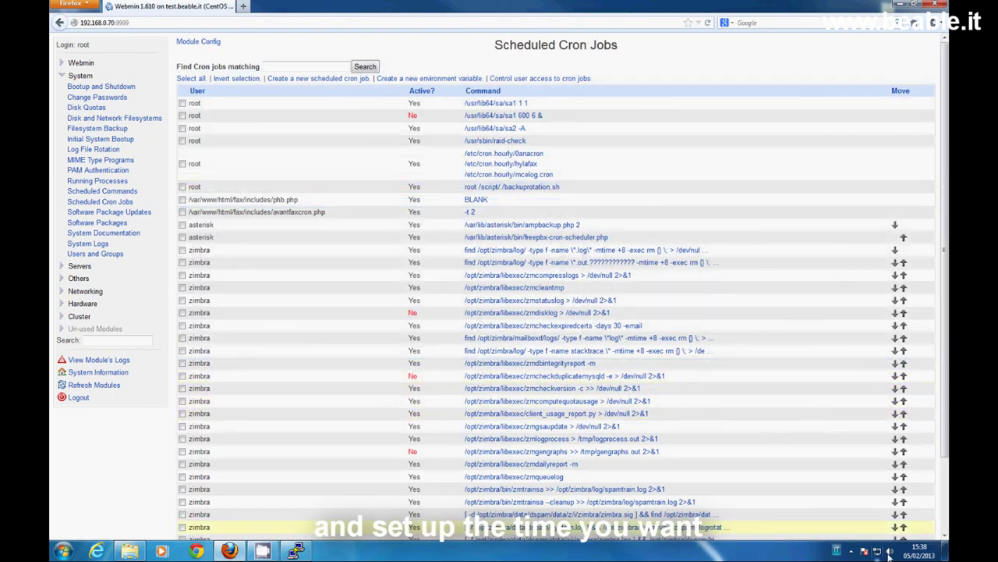